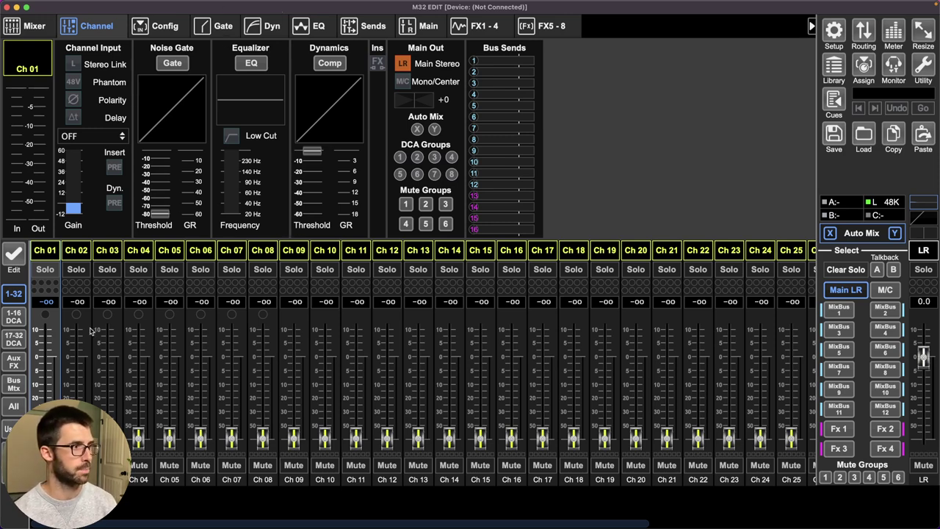
# Show the mix bus layer and rename MixBus 1–4 as Mon 1, Mon 2, Mon 3 and Mon 4
pyautogui.click(16, 388)
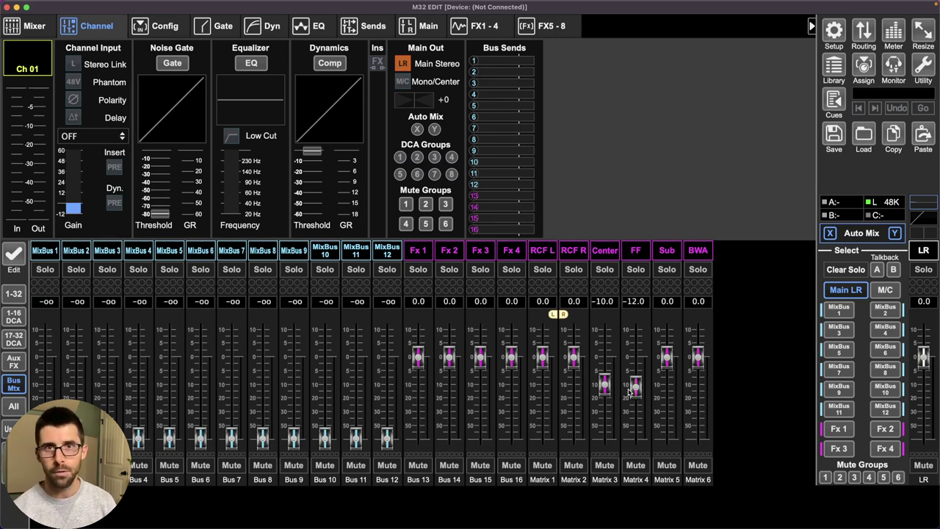
pyautogui.doubleClick(53, 253)
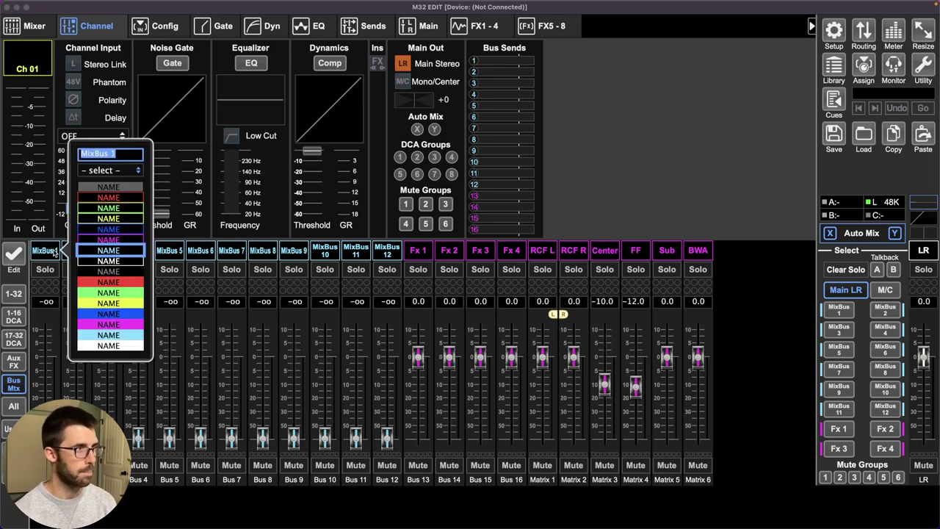
pyautogui.write('Mon')
pyautogui.press('Return')
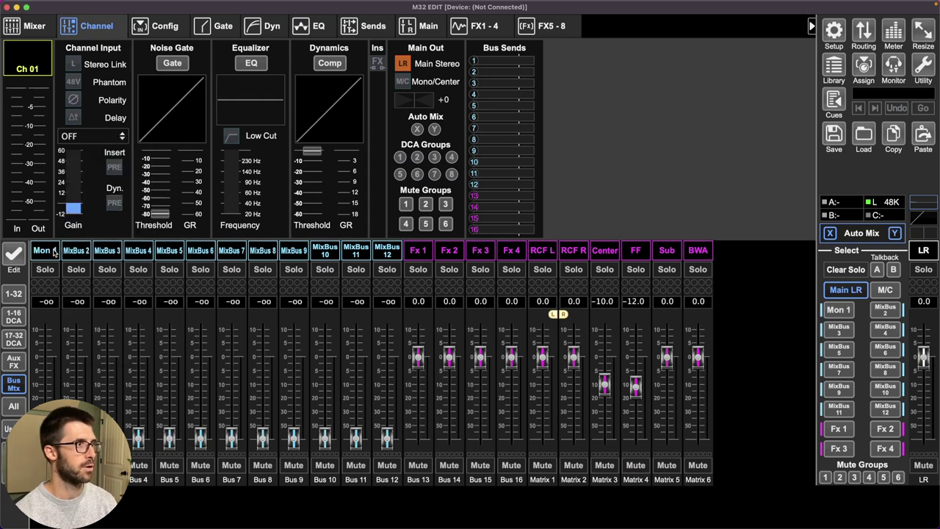
pyautogui.doubleClick(67, 253)
pyautogui.write('Mon 2')
pyautogui.press('Return')
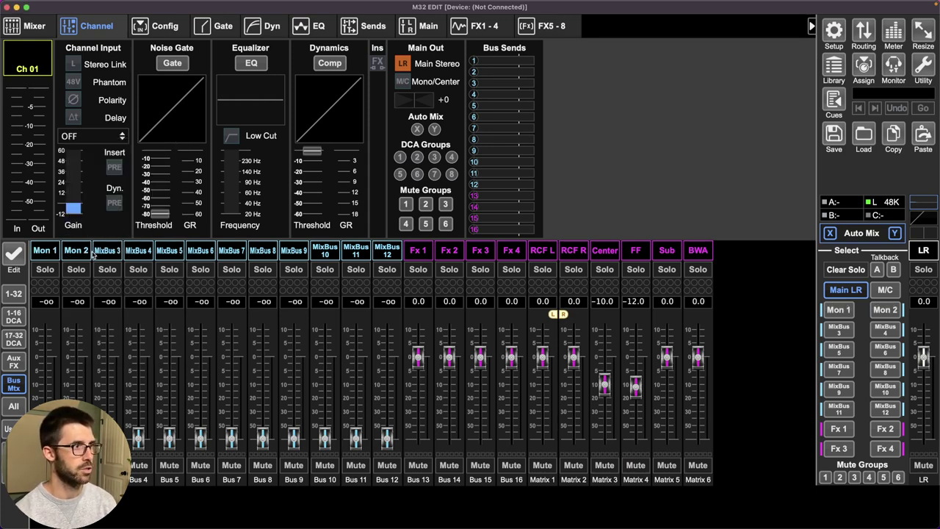
pyautogui.doubleClick(95, 252)
pyautogui.write('Mon 3')
pyautogui.press('Return')
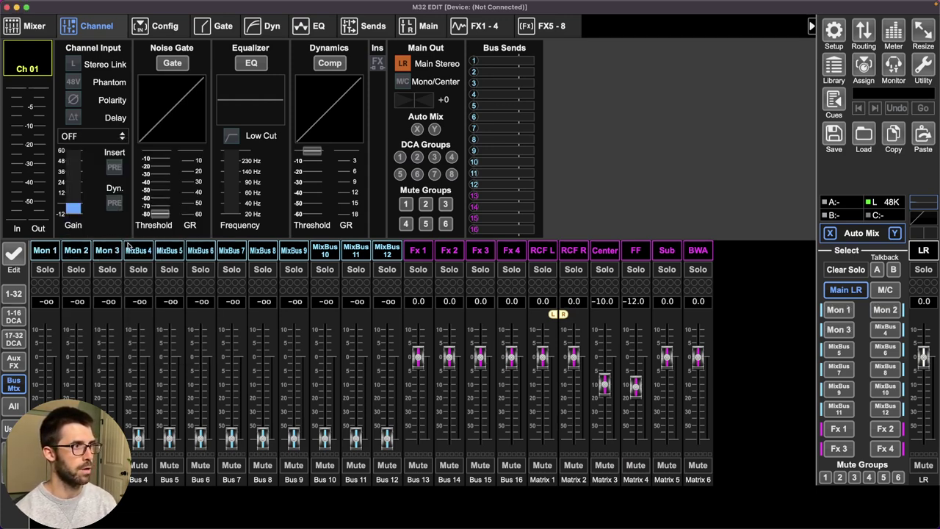
pyautogui.doubleClick(129, 250)
pyautogui.write('Mon 4')
pyautogui.press('Return')
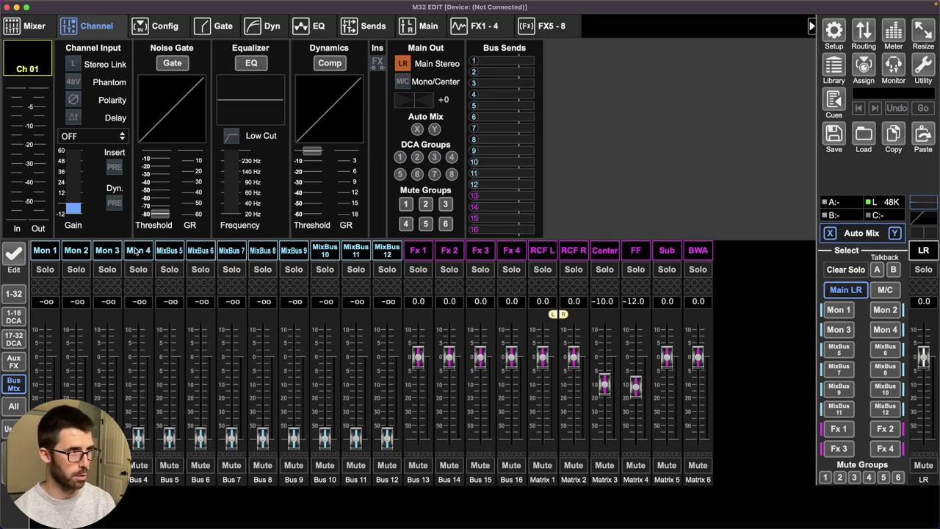
# Colour the Mon 1, Mon 2 and Mon 3 strips red, yellow and green
pyautogui.doubleClick(53, 253)
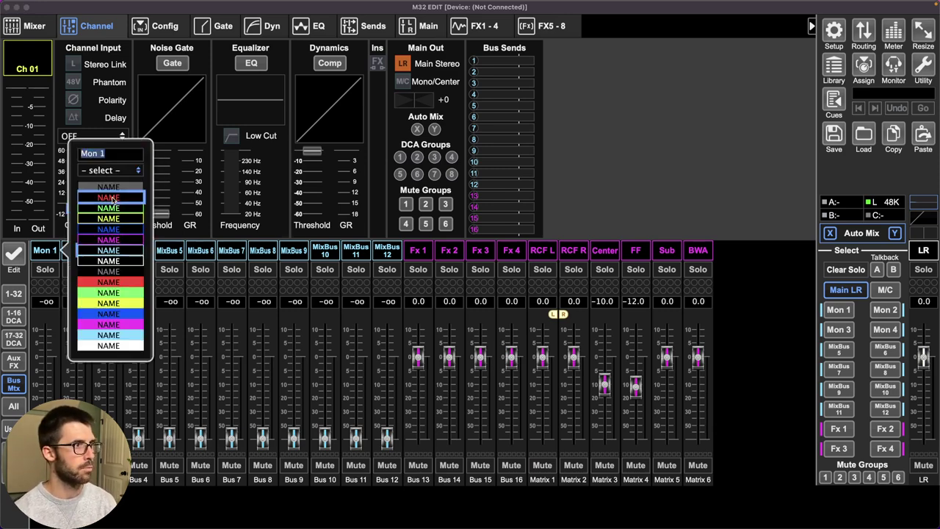
pyautogui.click(108, 198)
pyautogui.doubleClick(80, 248)
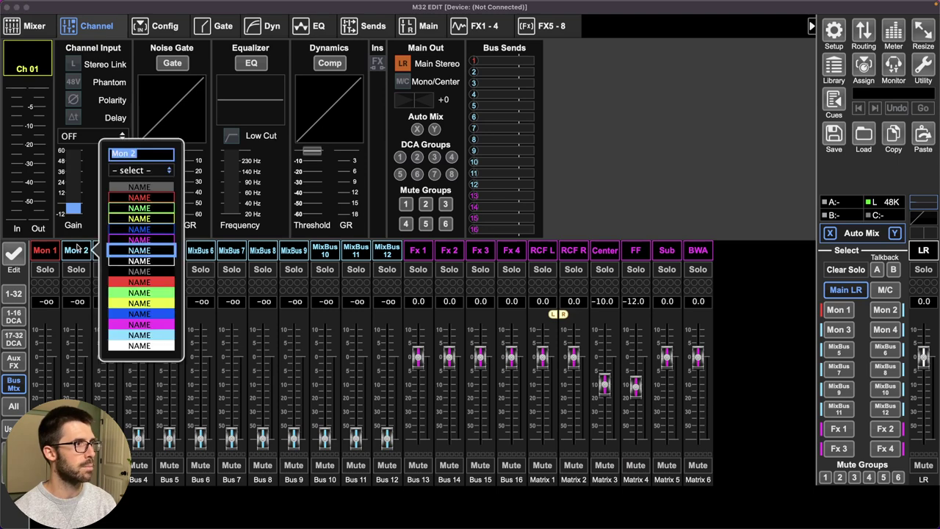
pyautogui.click(132, 219)
pyautogui.doubleClick(107, 251)
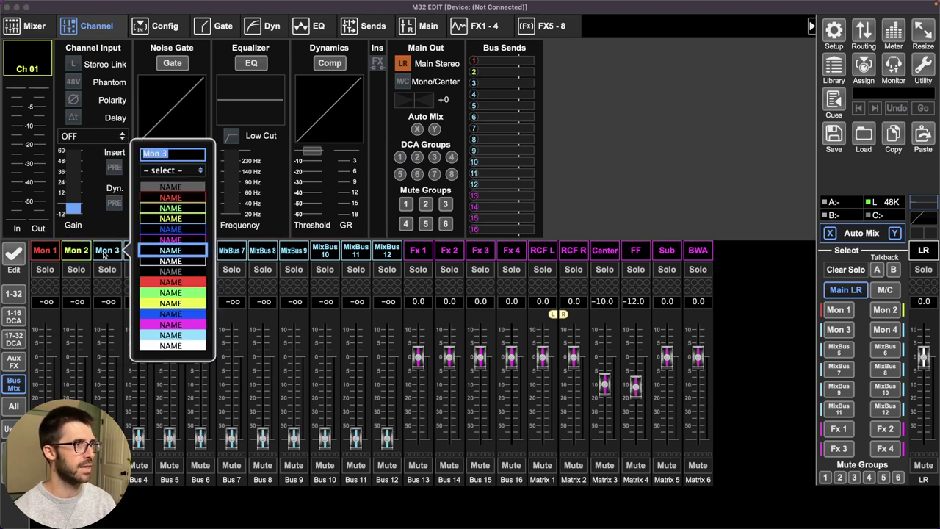
pyautogui.click(157, 215)
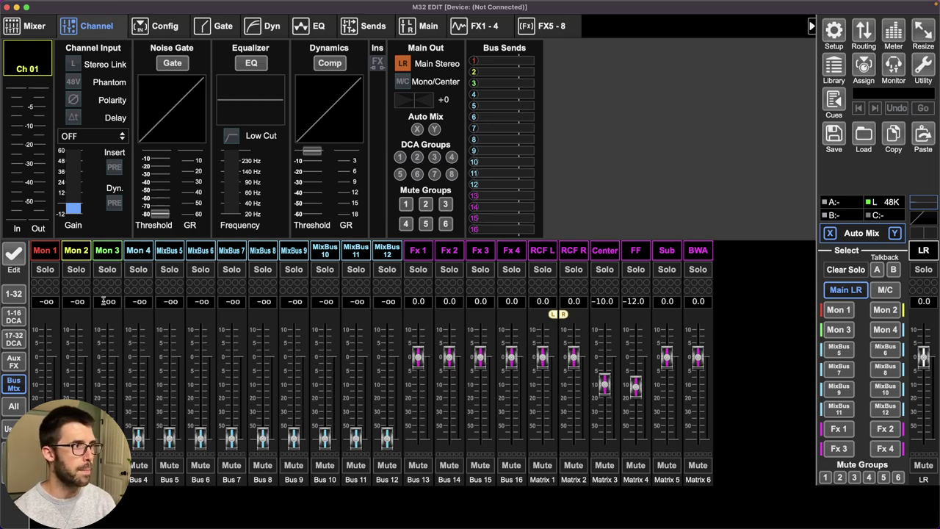
# Set the Mon 1–4 bus levels to 0.0 dB
pyautogui.doubleClick(52, 301)
pyautogui.write('0')
pyautogui.press('Return')
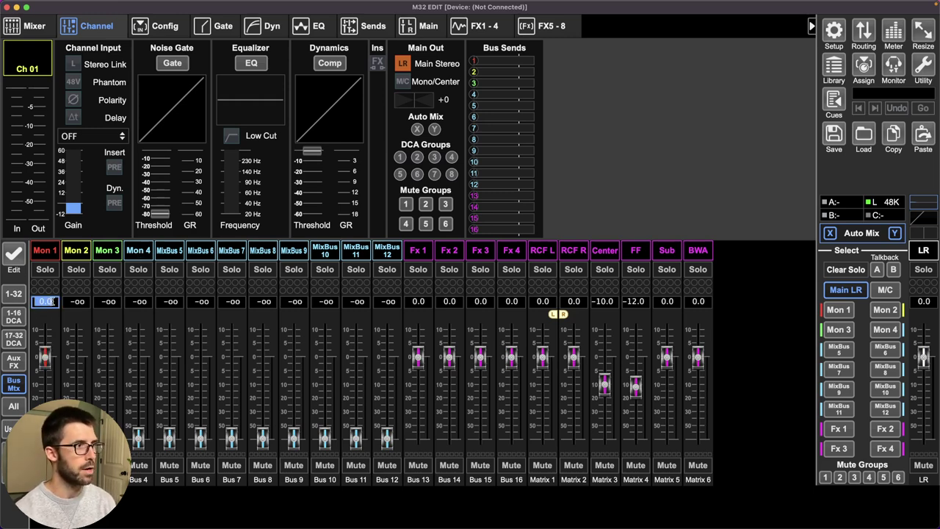
pyautogui.doubleClick(71, 301)
pyautogui.write('0')
pyautogui.press('Return')
pyautogui.doubleClick(111, 301)
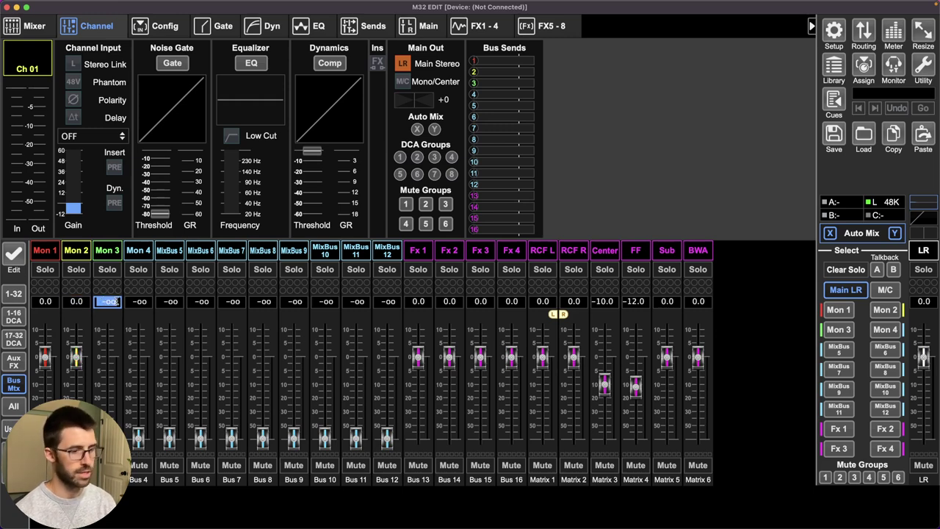
pyautogui.write('0')
pyautogui.press('Return')
pyautogui.doubleClick(139, 301)
pyautogui.write('0')
pyautogui.press('Return')
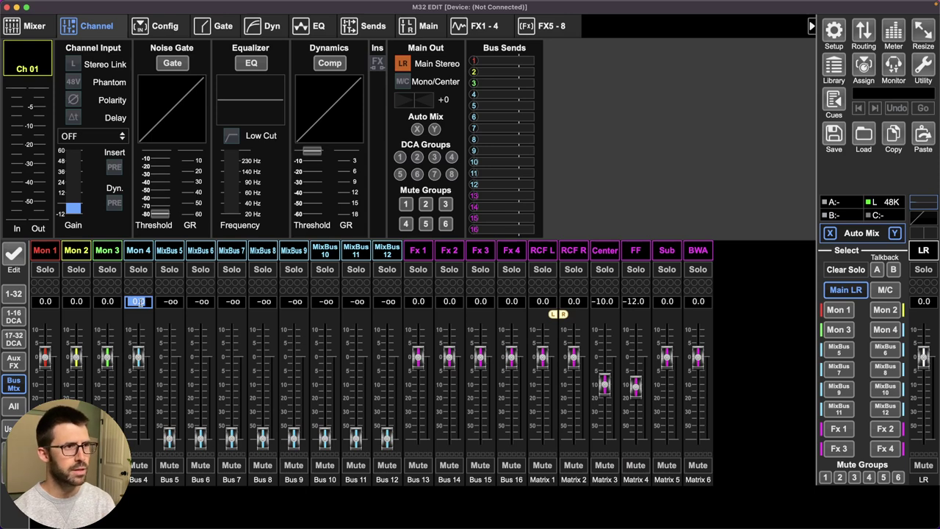
# Colour the MixBus 5, 6, 7 and 8 labels white
pyautogui.click(168, 252)
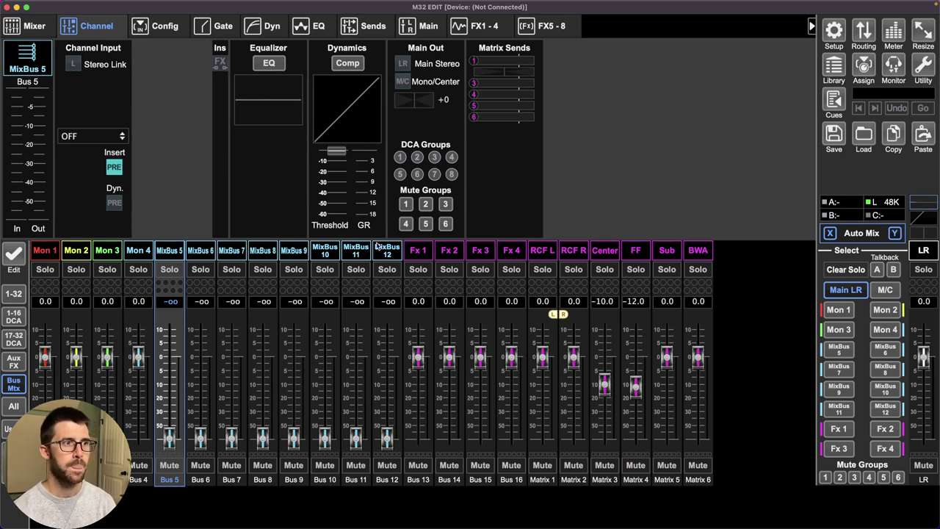
pyautogui.click(168, 250)
pyautogui.click(243, 263)
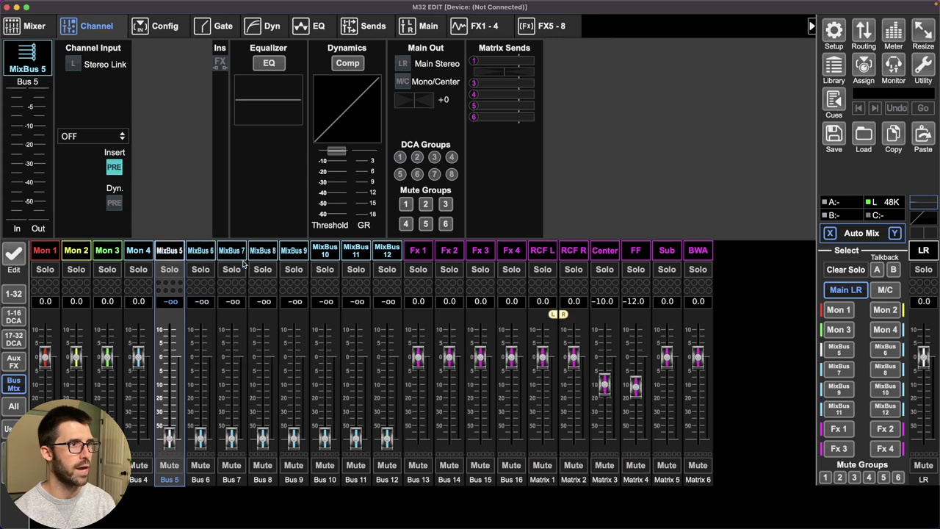
pyautogui.click(200, 252)
pyautogui.click(247, 265)
pyautogui.click(232, 254)
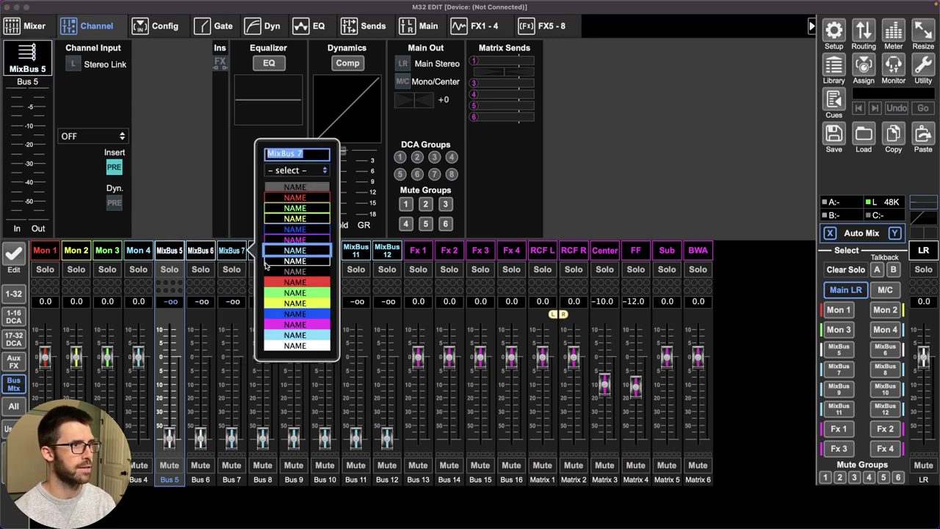
pyautogui.click(268, 263)
pyautogui.click(266, 251)
pyautogui.click(313, 263)
# Colour the MixBus 9, 10, 11 and 12 labels white
pyautogui.click(286, 254)
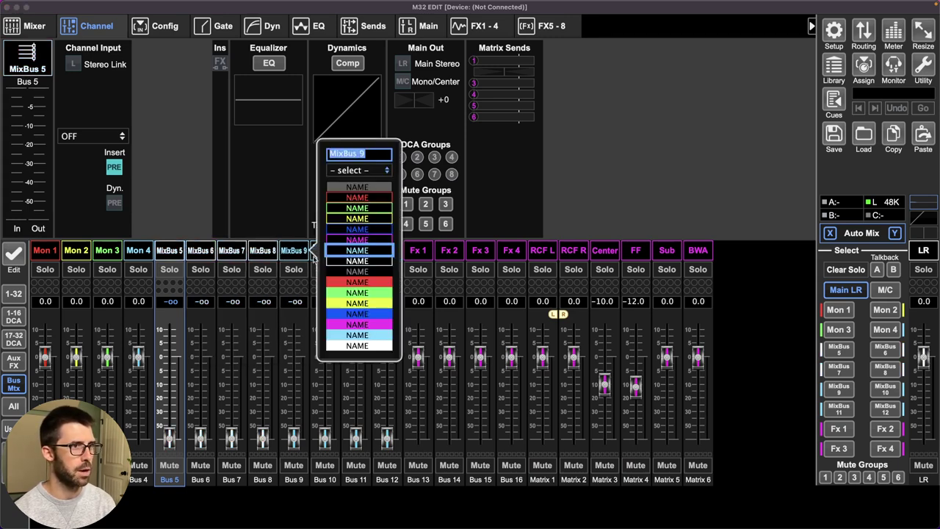
pyautogui.click(341, 262)
pyautogui.click(326, 253)
pyautogui.click(372, 262)
pyautogui.click(366, 253)
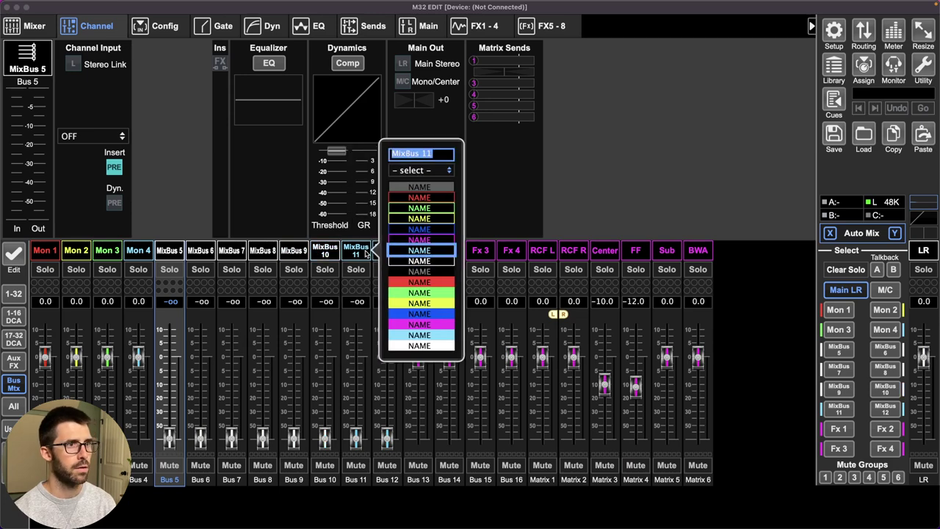
pyautogui.click(405, 262)
pyautogui.click(388, 254)
pyautogui.click(437, 263)
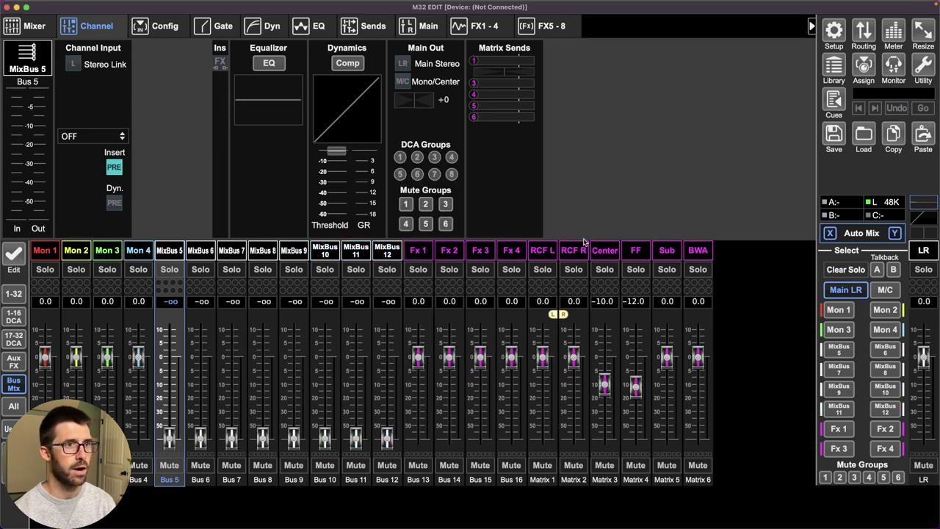
pyautogui.click(417, 255)
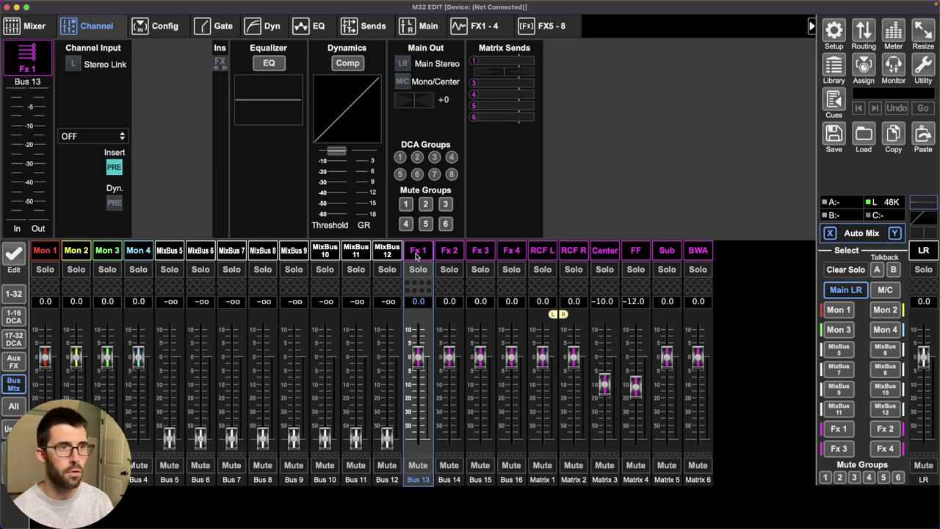
# Name the Fx 1–4 returns Hall, Plate, S Delay and L Delay
pyautogui.click(417, 255)
pyautogui.write('Hall')
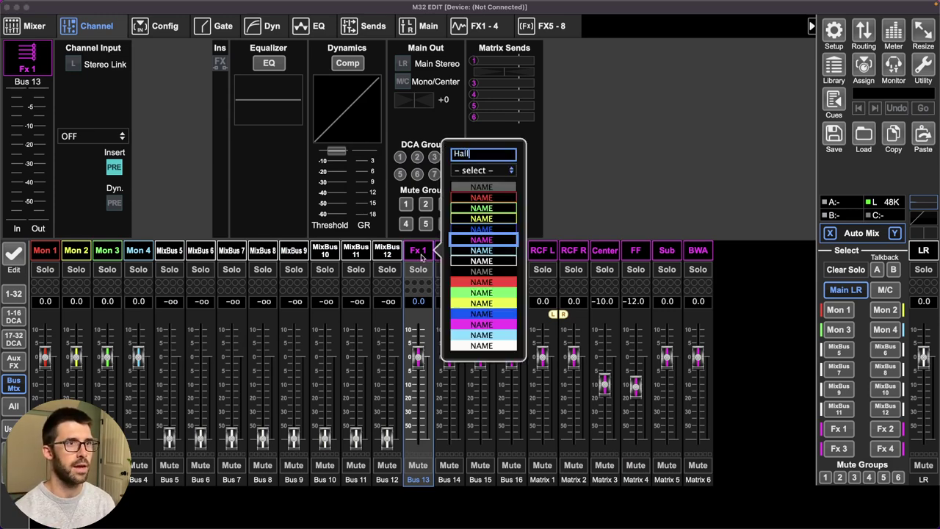
pyautogui.press('Return')
pyautogui.click(450, 255)
pyautogui.write('Plate')
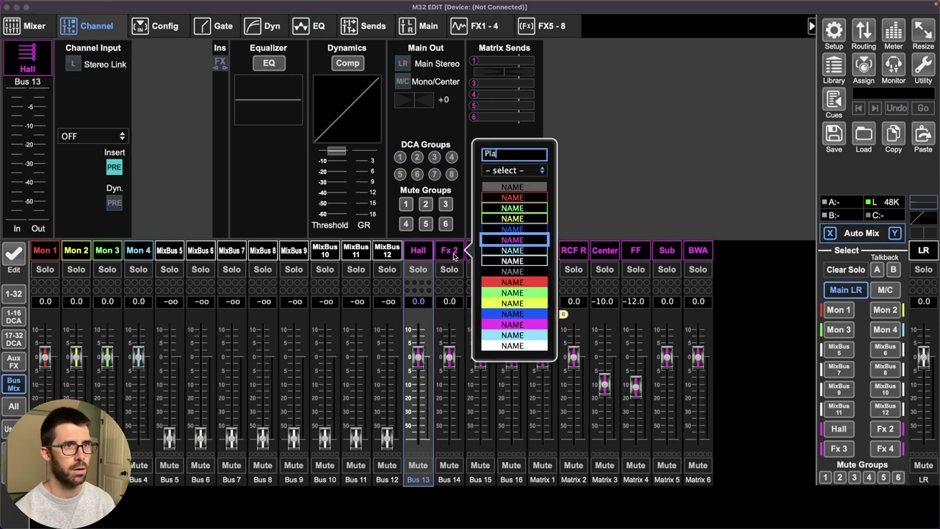
pyautogui.press('Return')
pyautogui.click(488, 250)
pyautogui.write('S Delay')
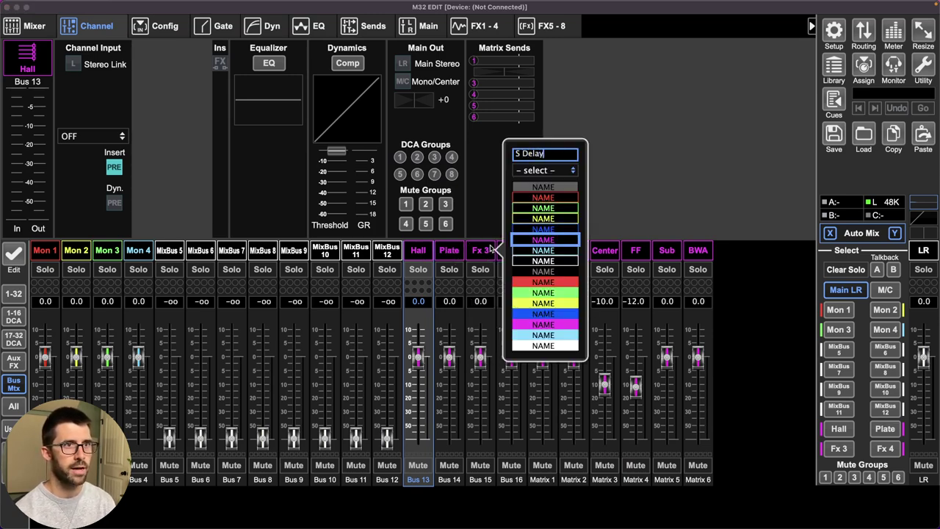
pyautogui.press('Return')
pyautogui.click(502, 254)
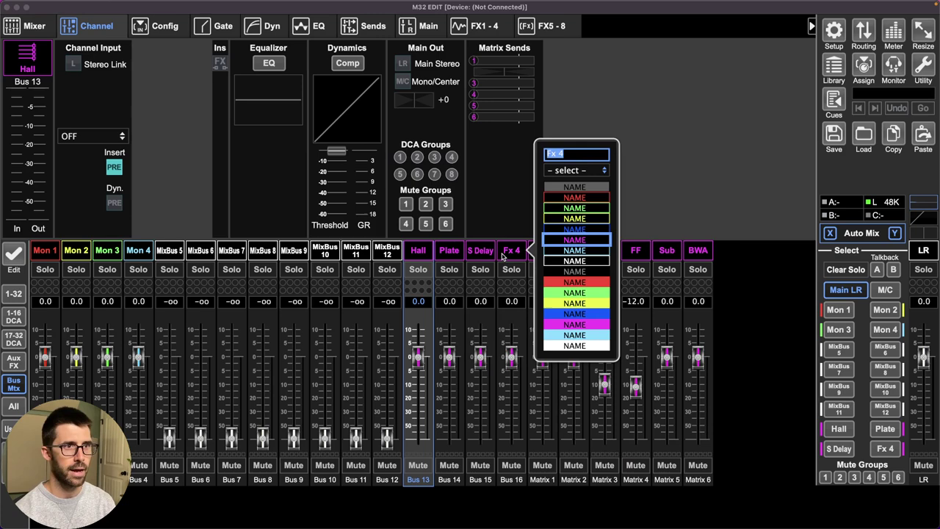
pyautogui.write('L Delay')
pyautogui.press('Return')
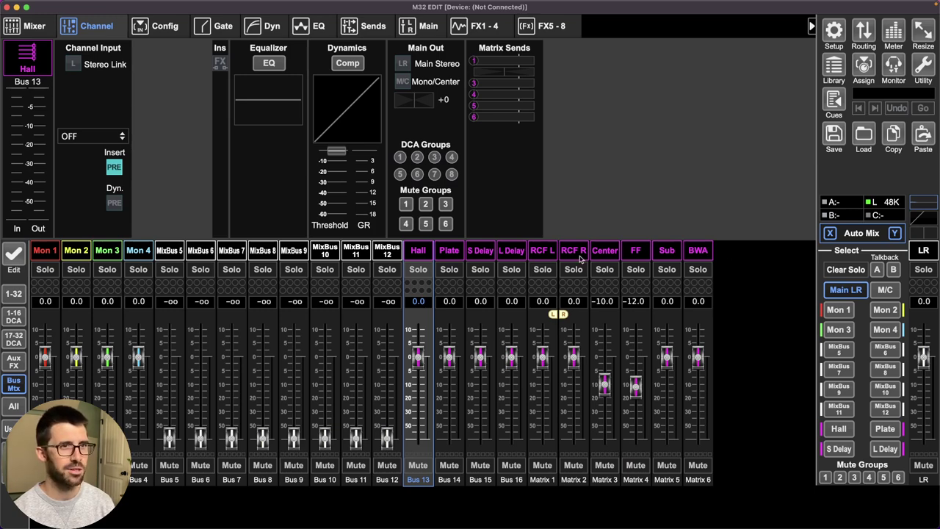
# Rename the RCF L and RCF R matrix outputs to PA L and PA R
pyautogui.doubleClick(547, 253)
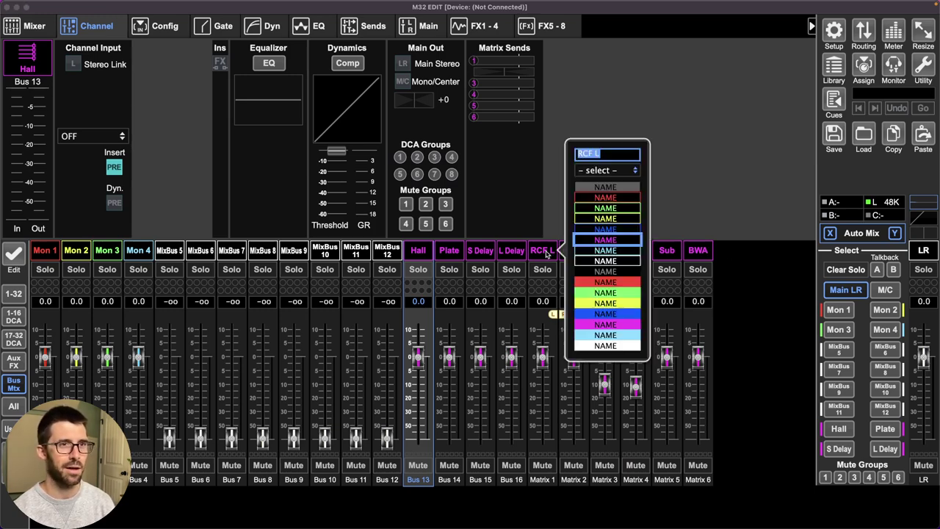
pyautogui.press('Escape')
pyautogui.doubleClick(546, 253)
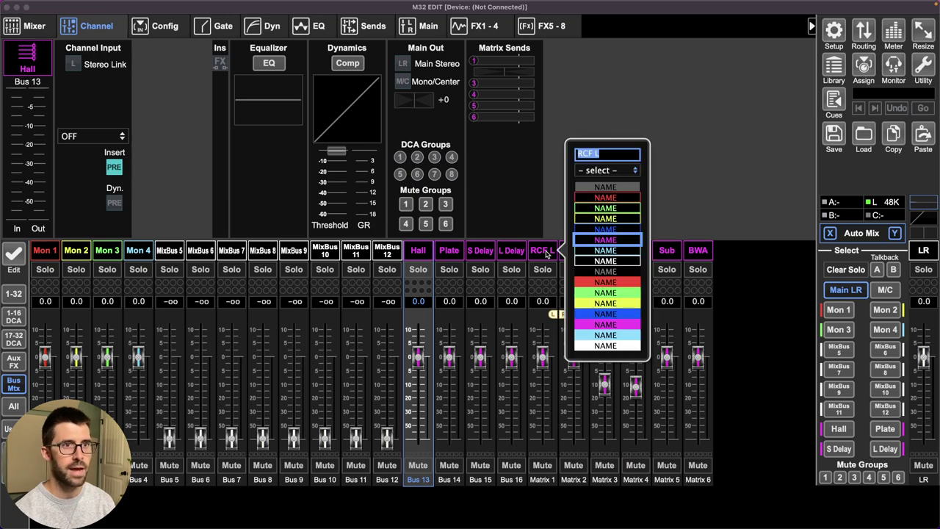
pyautogui.write('PA L')
pyautogui.press('Return')
pyautogui.doubleClick(569, 251)
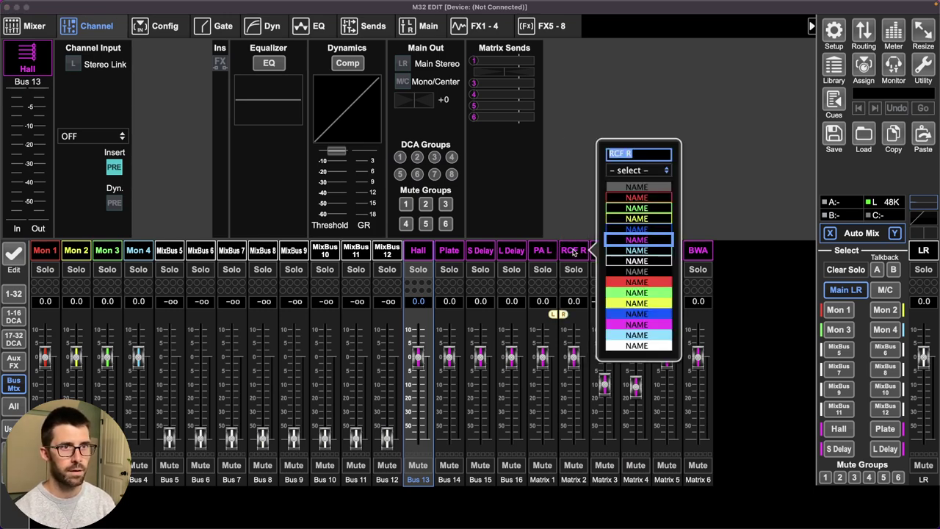
pyautogui.write('PA R')
pyautogui.press('Return')
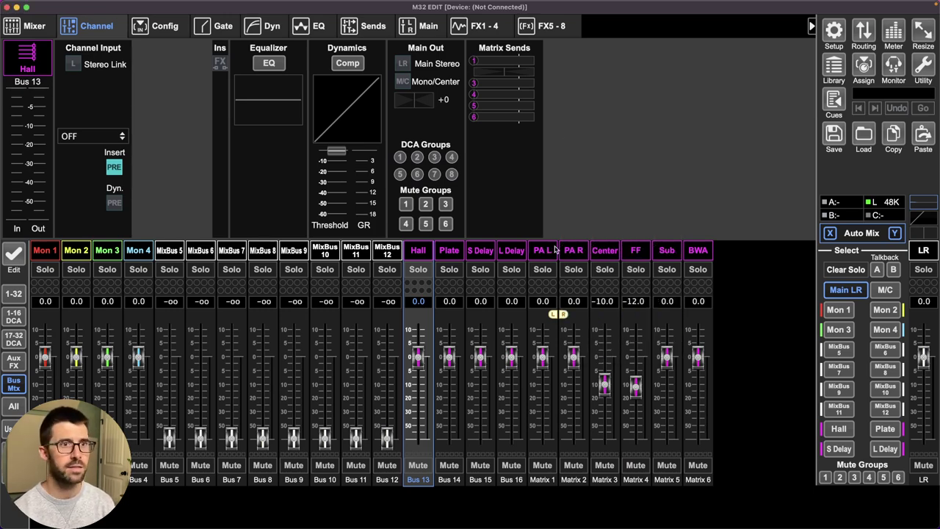
pyautogui.click(553, 250)
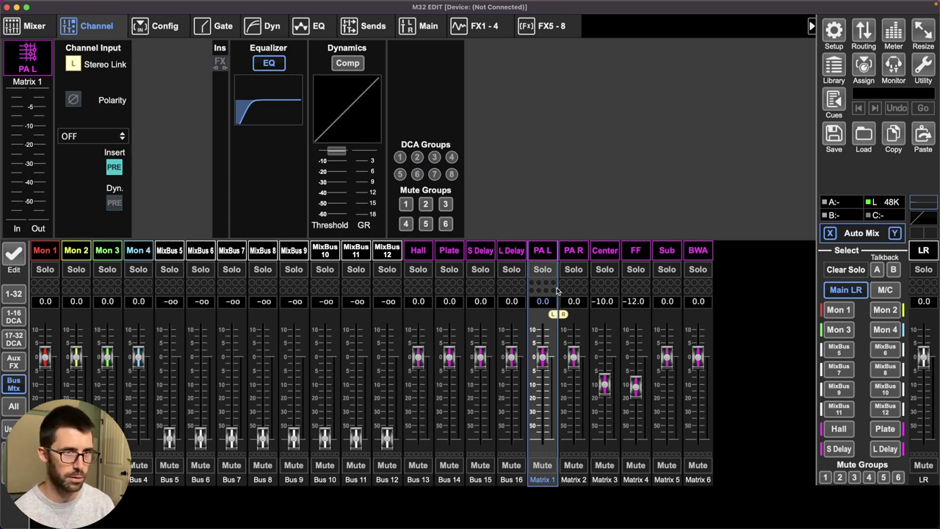
# Clear the Center name and set Matrix 3 to 0 dB; name Matrix 4 Sub at 0 dB
pyautogui.doubleClick(604, 250)
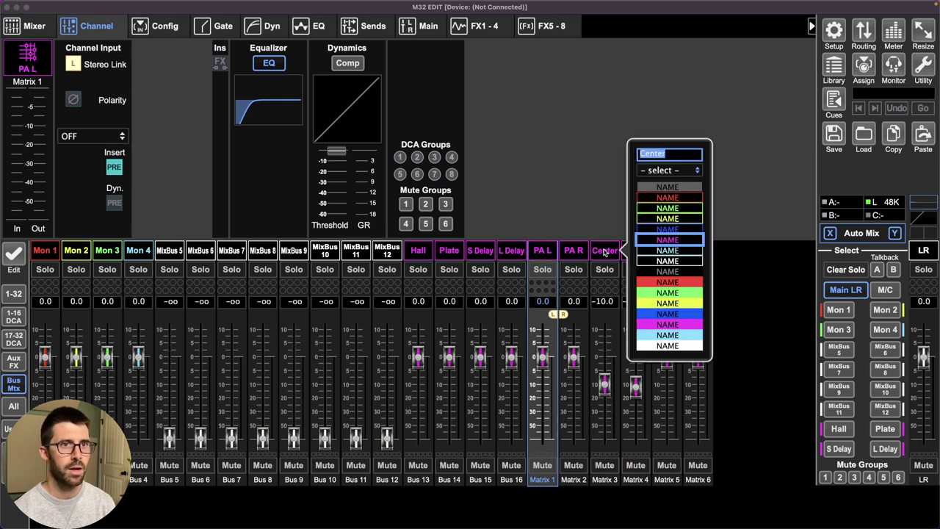
pyautogui.press('BackSpace')
pyautogui.press('Return')
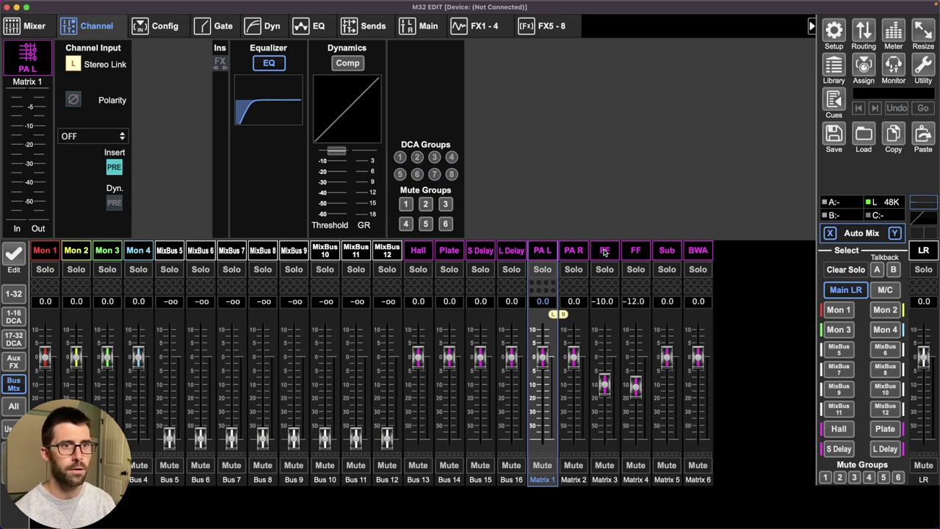
pyautogui.doubleClick(610, 301)
pyautogui.write('0')
pyautogui.press('Return')
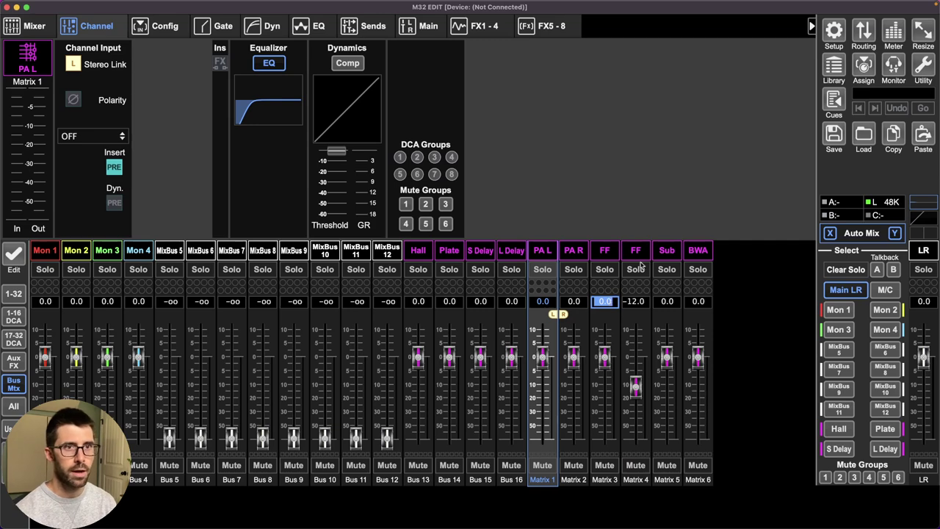
pyautogui.doubleClick(635, 251)
pyautogui.write('Sub')
pyautogui.press('Return')
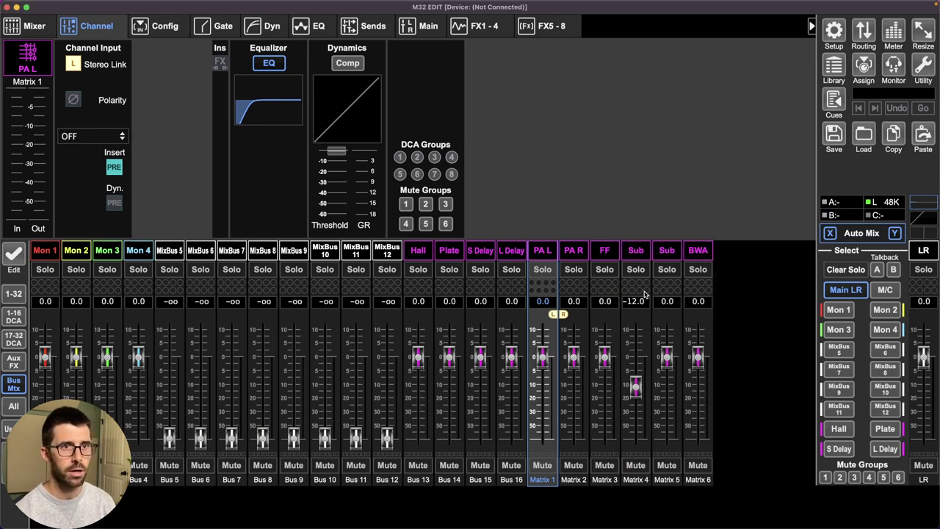
pyautogui.doubleClick(644, 299)
pyautogui.write('0')
pyautogui.press('Return')
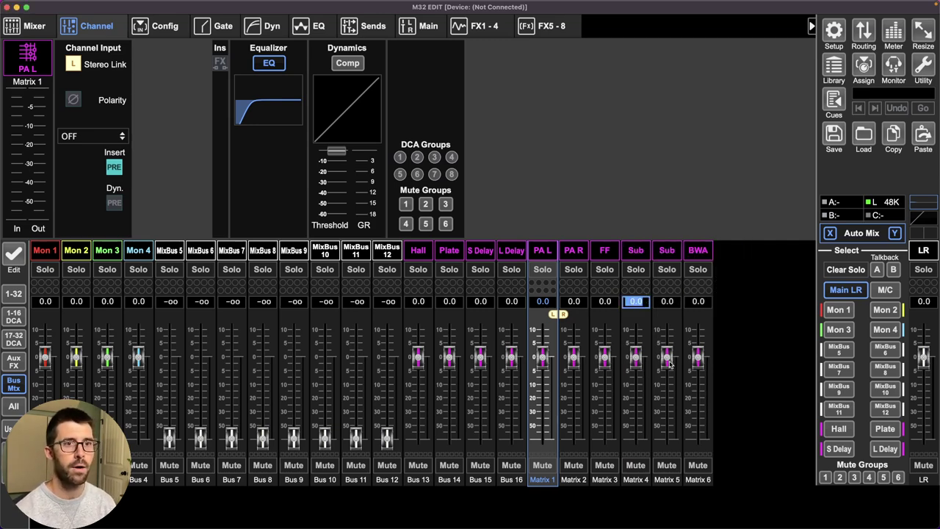
# Pull the Matrix 5 and 6 faders to -oo, name Matrix 5 Mtx 5, and start naming Matrix 6
pyautogui.moveTo(668, 357); pyautogui.dragTo(668, 440)
pyautogui.moveTo(702, 367); pyautogui.dragTo(701, 439)
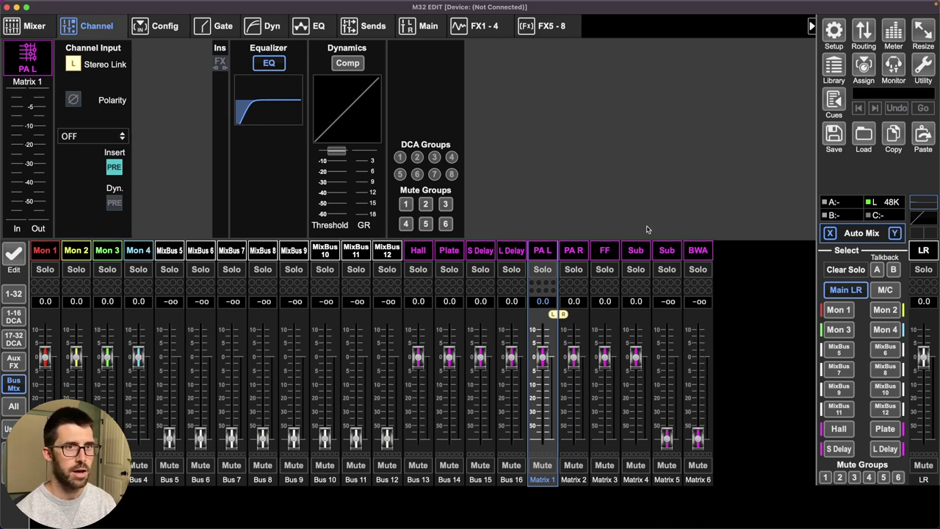
pyautogui.doubleClick(667, 251)
pyautogui.write('Mtx 5')
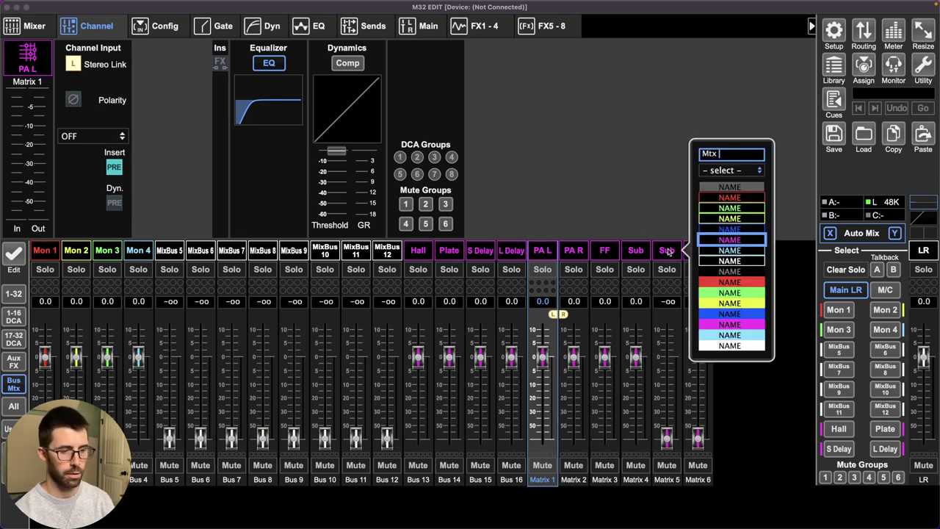
pyautogui.press('Return')
pyautogui.doubleClick(698, 250)
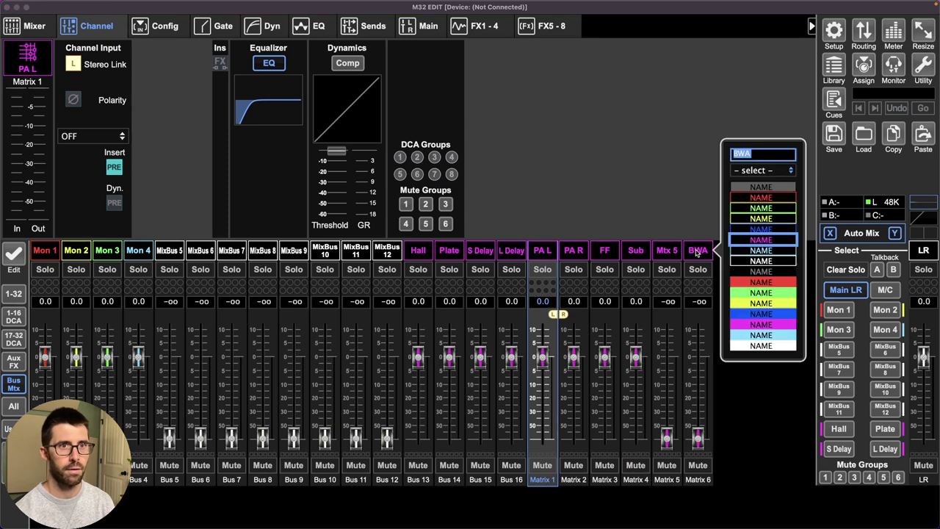
pyautogui.write('Mtx 6')
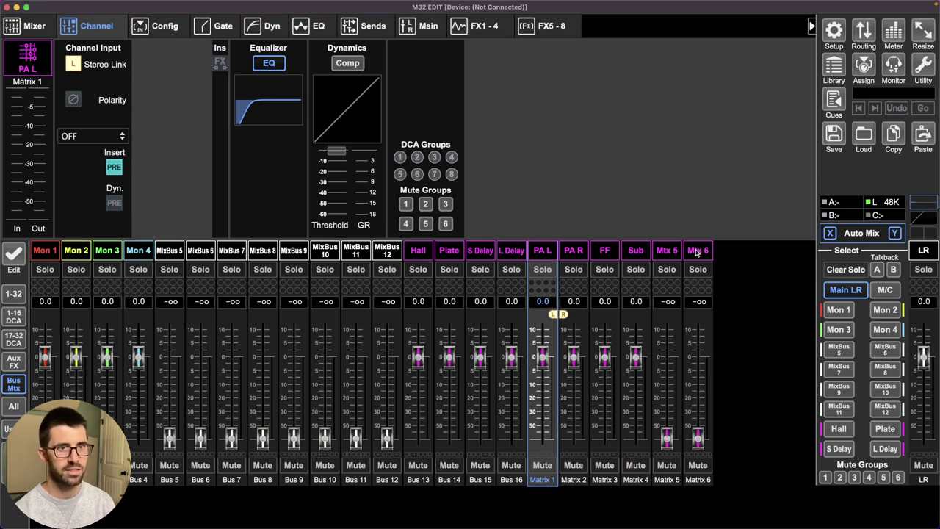
# Make the PA L, FF, Sub, Mtx 5 and Mtx 6 strips black with white names
pyautogui.click(551, 252)
pyautogui.click(608, 261)
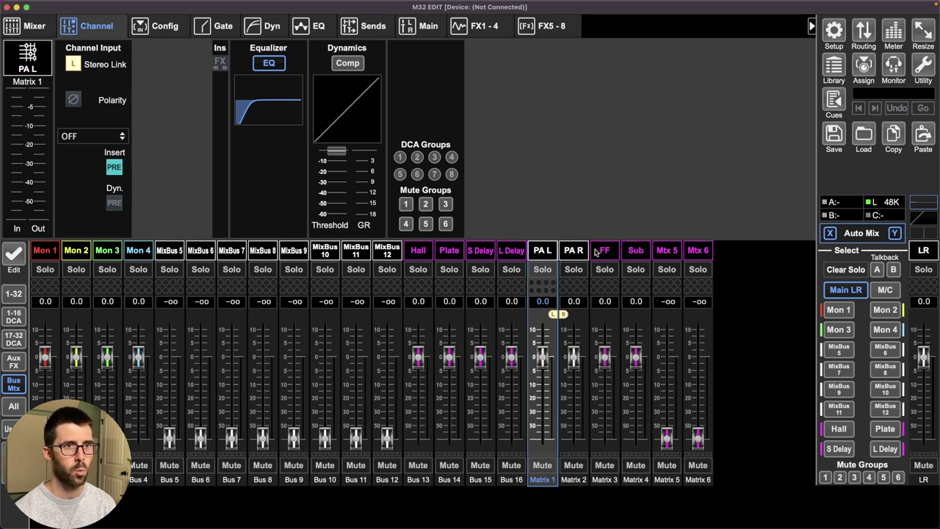
pyautogui.click(596, 252)
pyautogui.click(683, 268)
pyautogui.click(637, 252)
pyautogui.click(684, 262)
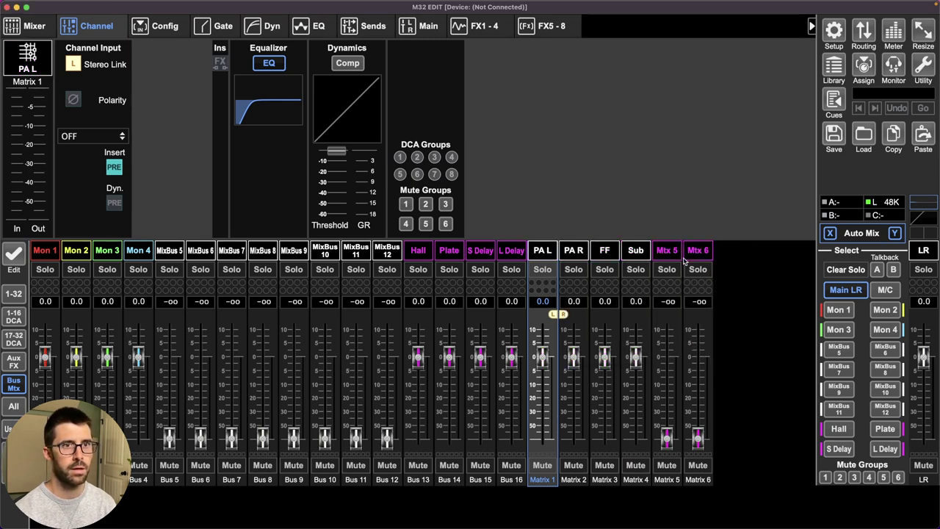
pyautogui.click(676, 251)
pyautogui.click(720, 263)
pyautogui.click(702, 253)
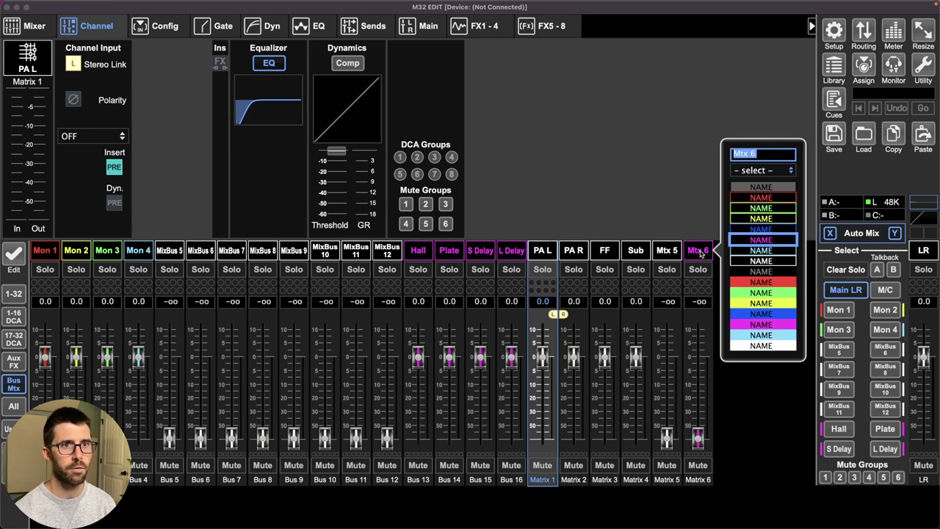
pyautogui.click(741, 261)
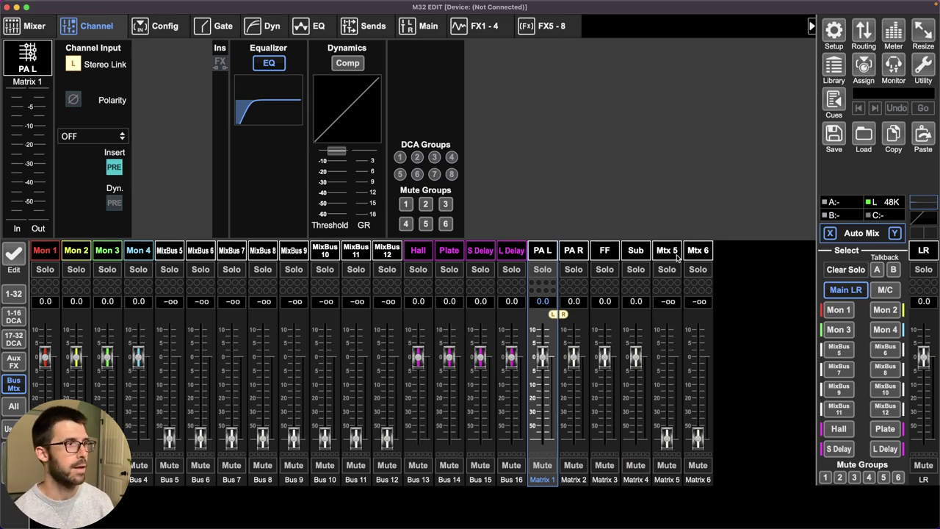
pyautogui.click(574, 257)
pyautogui.click(548, 252)
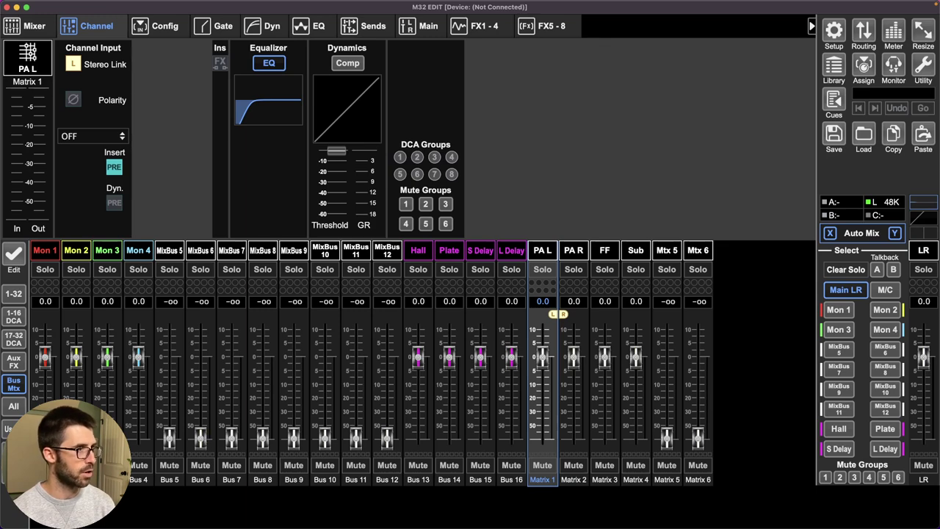
# On the User layer, pull the main LR's Mtx 5 and Mtx 6 sends down to -oo
pyautogui.click(9, 429)
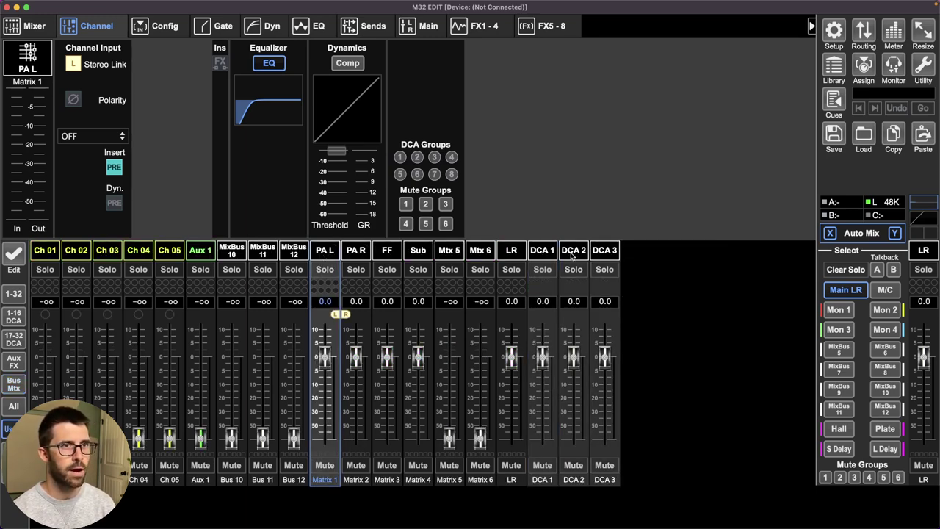
pyautogui.click(518, 254)
pyautogui.click(371, 26)
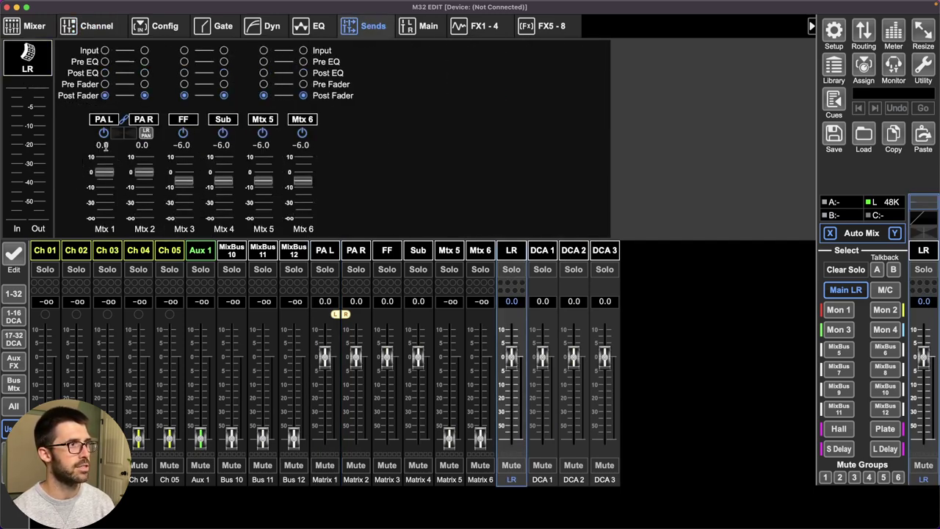
pyautogui.moveTo(261, 181); pyautogui.dragTo(263, 213)
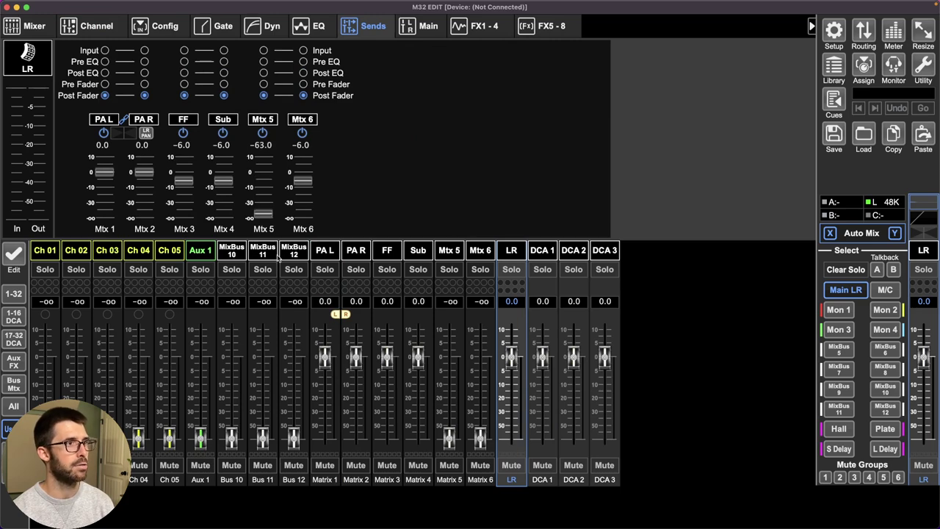
pyautogui.moveTo(309, 182); pyautogui.dragTo(310, 255)
pyautogui.moveTo(262, 213); pyautogui.dragTo(270, 250)
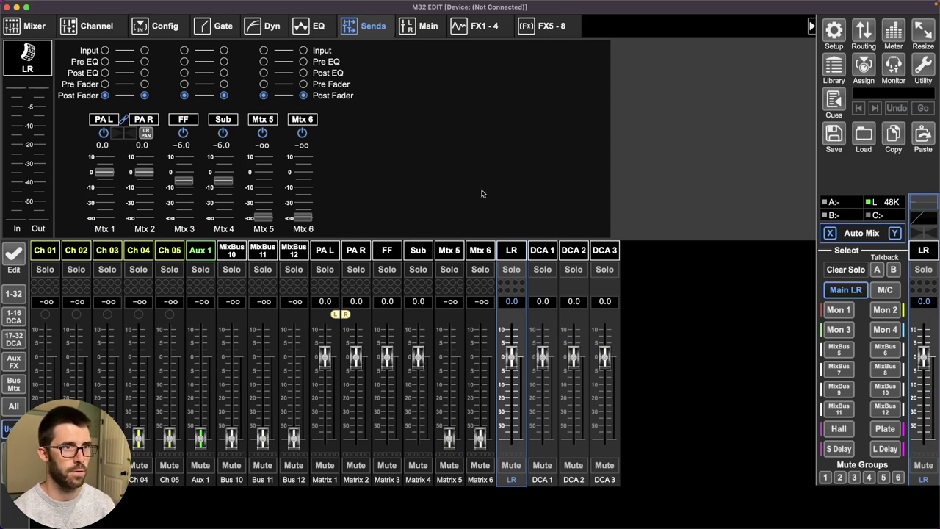
# Set the main LR level to 0 dB
pyautogui.moveTo(514, 358)
pyautogui.mouseDown()
pyautogui.moveTo(514, 400)
pyautogui.moveTo(519, 360)
pyautogui.mouseUp()
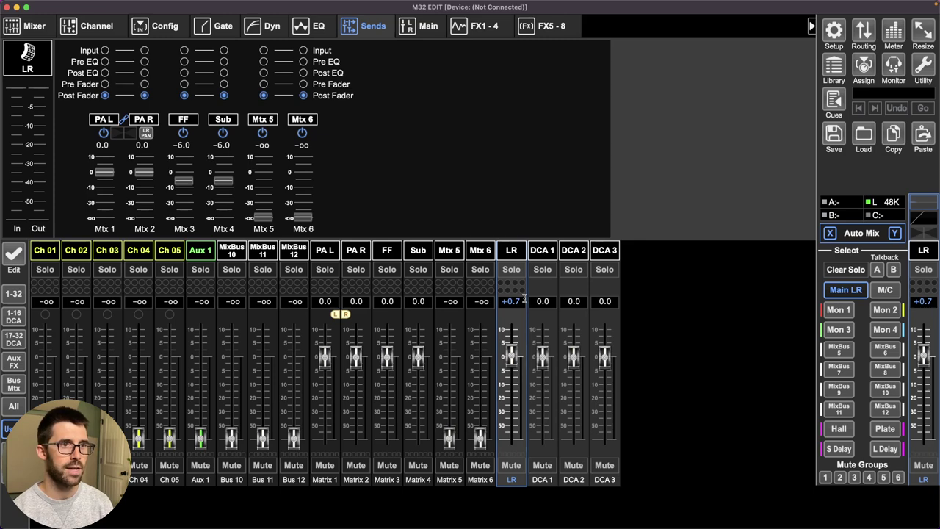
pyautogui.click(523, 301)
pyautogui.write('0')
pyautogui.press('Return')
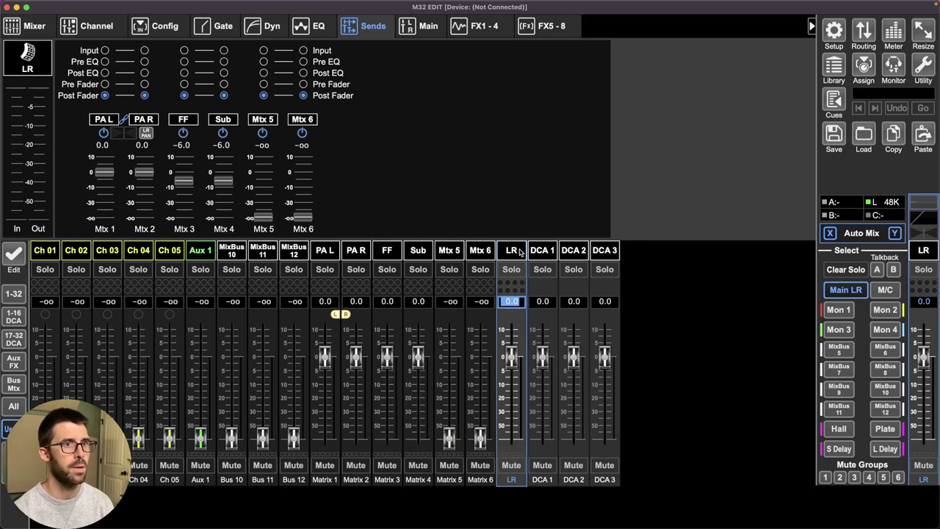
# Set the main LR EQ's Low band gain to 0 dB
pyautogui.click(301, 27)
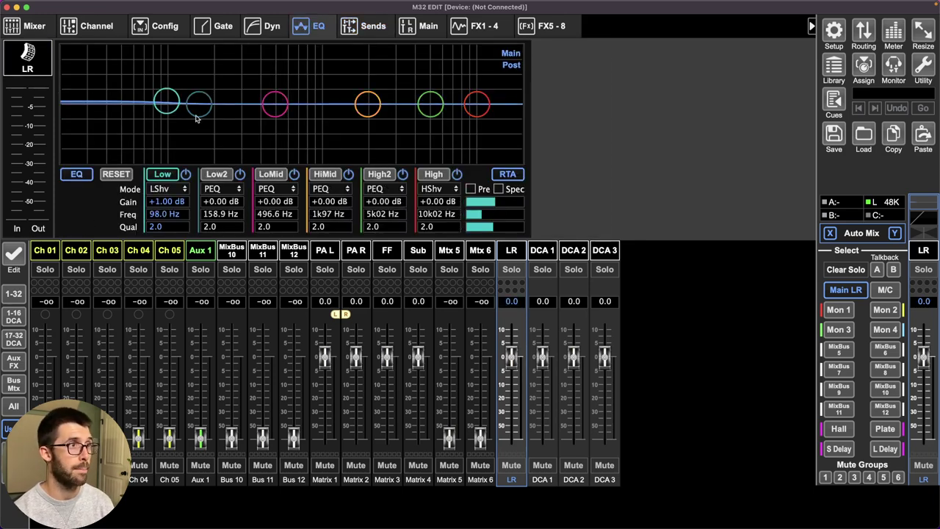
pyautogui.click(175, 205)
pyautogui.write('0')
pyautogui.press('Return')
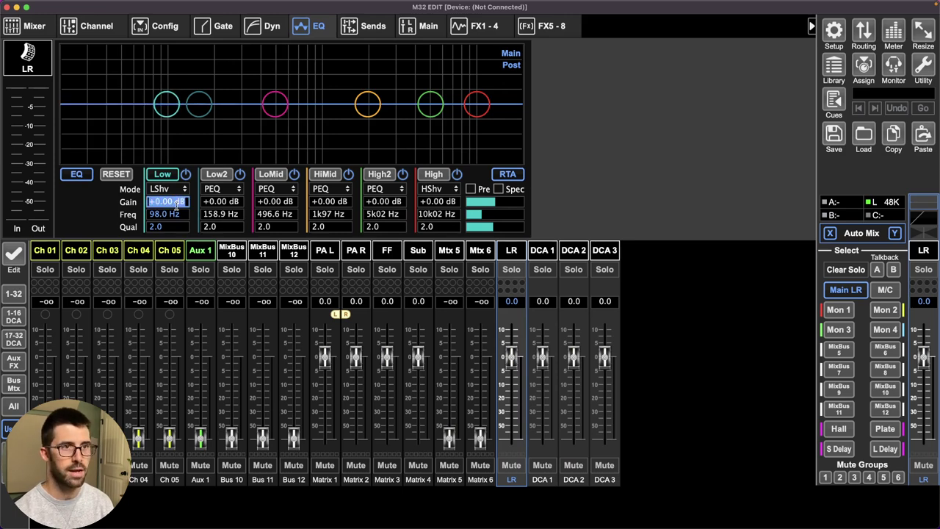
# Switch off the EQ on the Sub matrix output
pyautogui.click(324, 250)
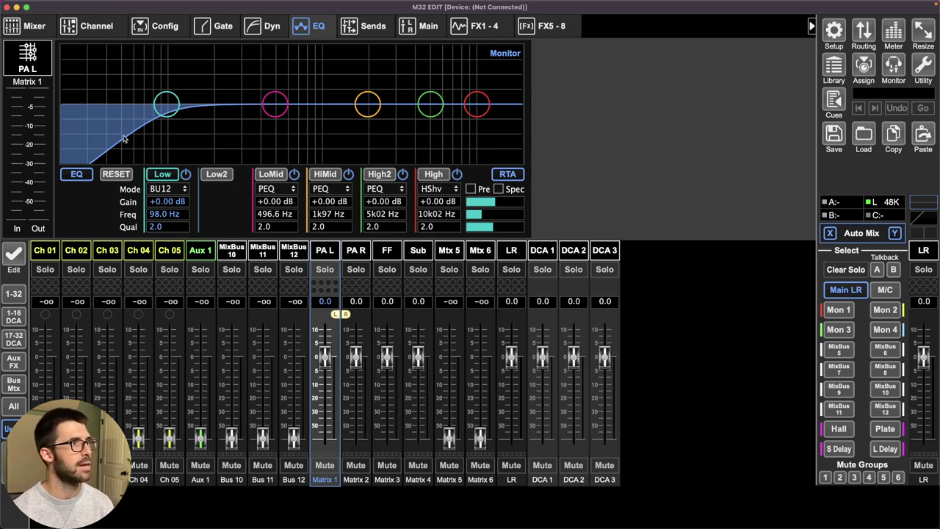
pyautogui.click(417, 252)
pyautogui.click(389, 252)
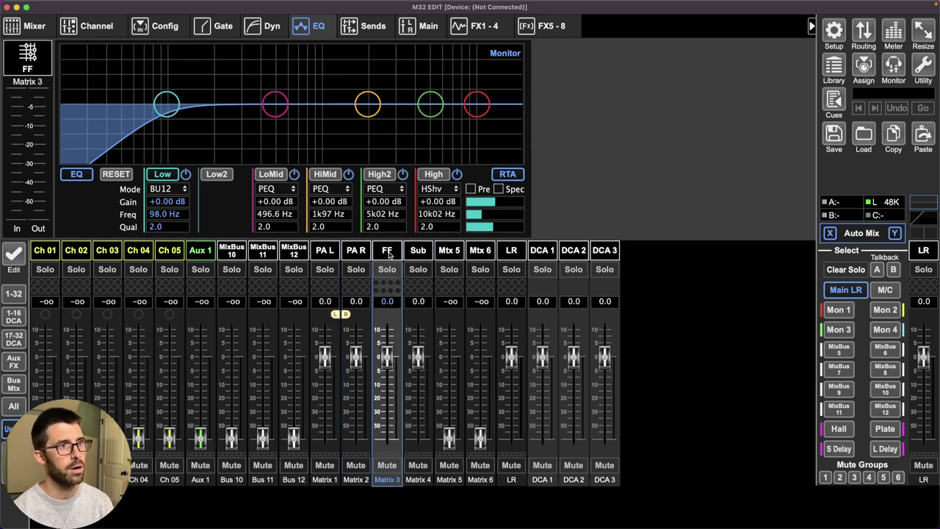
pyautogui.click(417, 252)
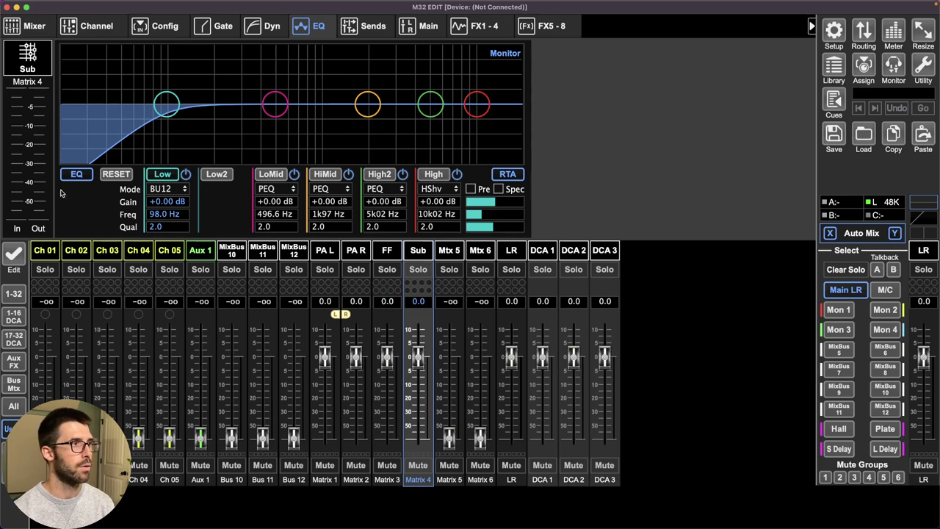
pyautogui.click(71, 177)
pyautogui.click(385, 252)
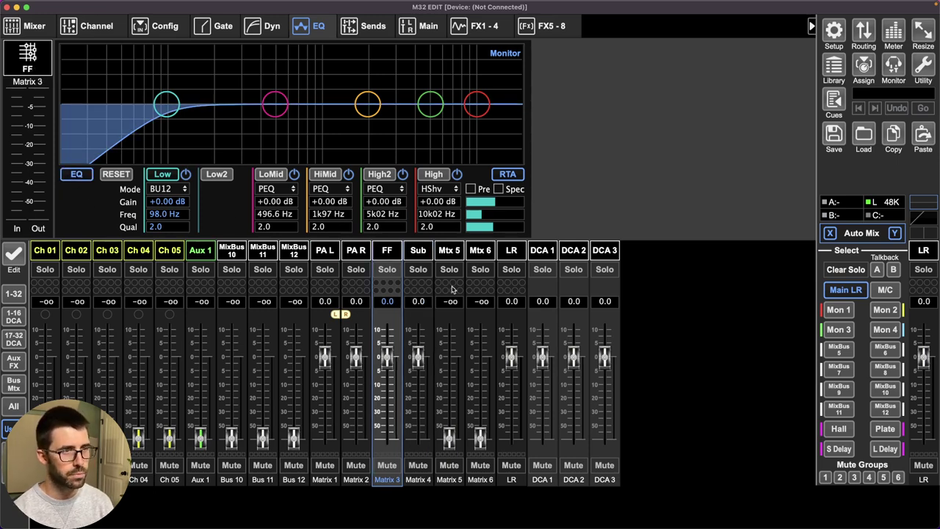
pyautogui.click(420, 255)
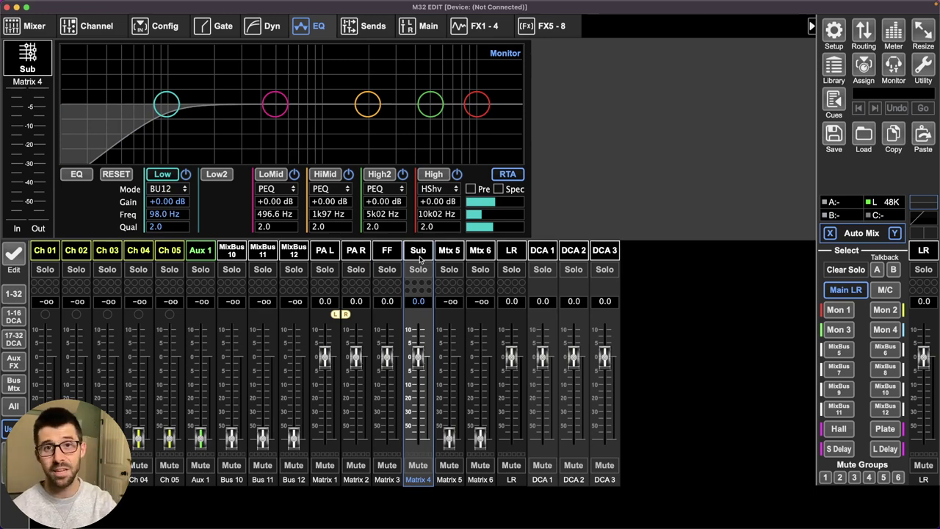
# Review the PA L, PA R, FF and Sub EQs, then reselect the main LR
pyautogui.click(339, 257)
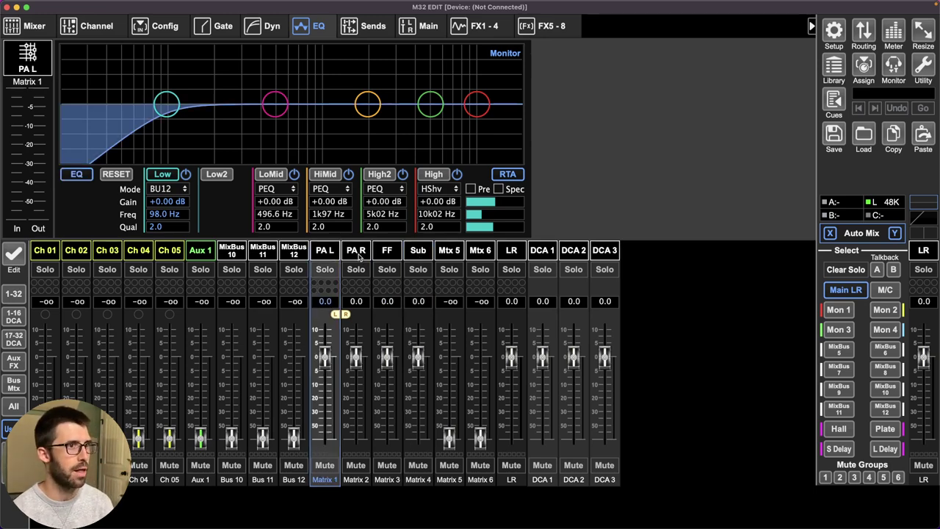
pyautogui.click(360, 256)
pyautogui.click(387, 250)
pyautogui.click(417, 250)
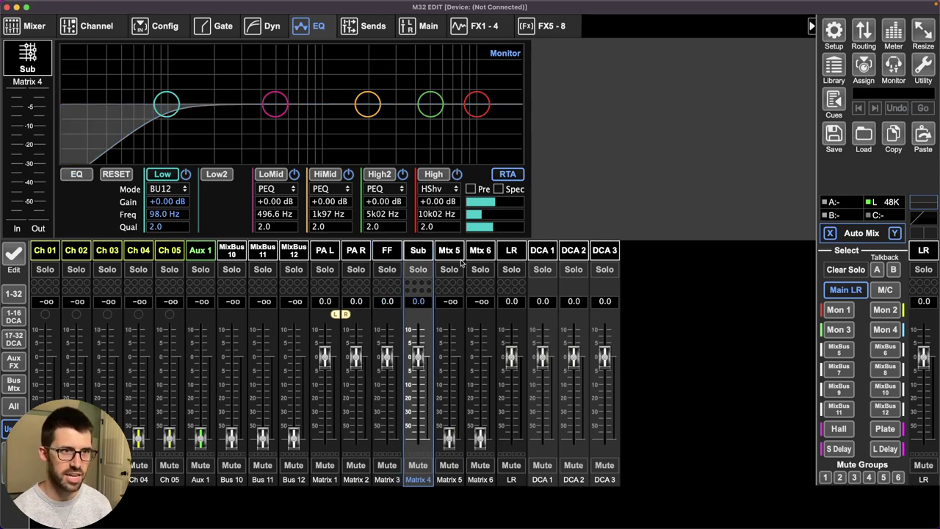
pyautogui.click(512, 251)
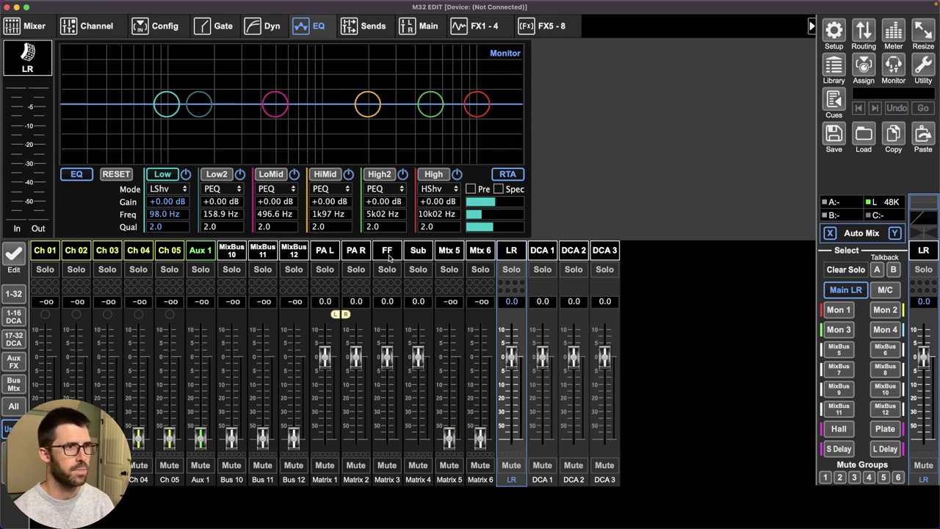
# In the Out 1-16 routing grid, clear the existing assignments of outputs 1–4
pyautogui.click(864, 33)
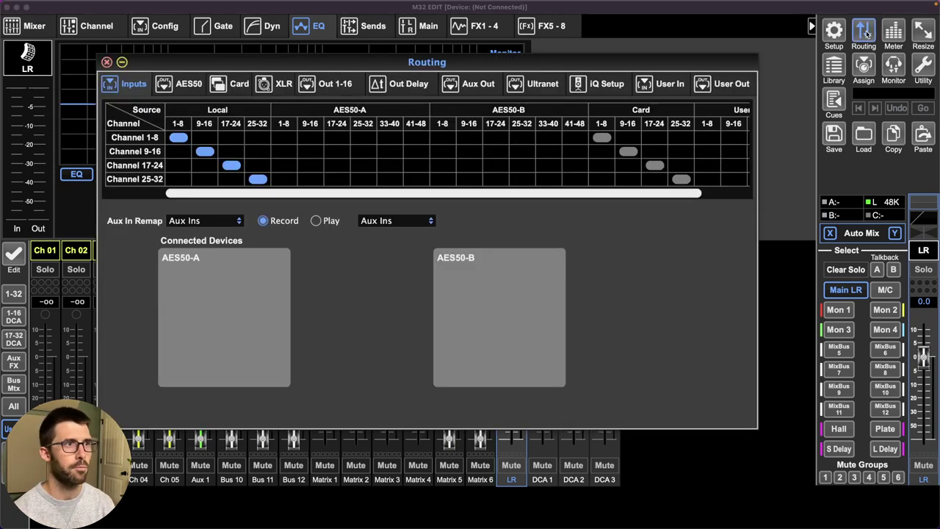
pyautogui.click(335, 85)
pyautogui.click(185, 138)
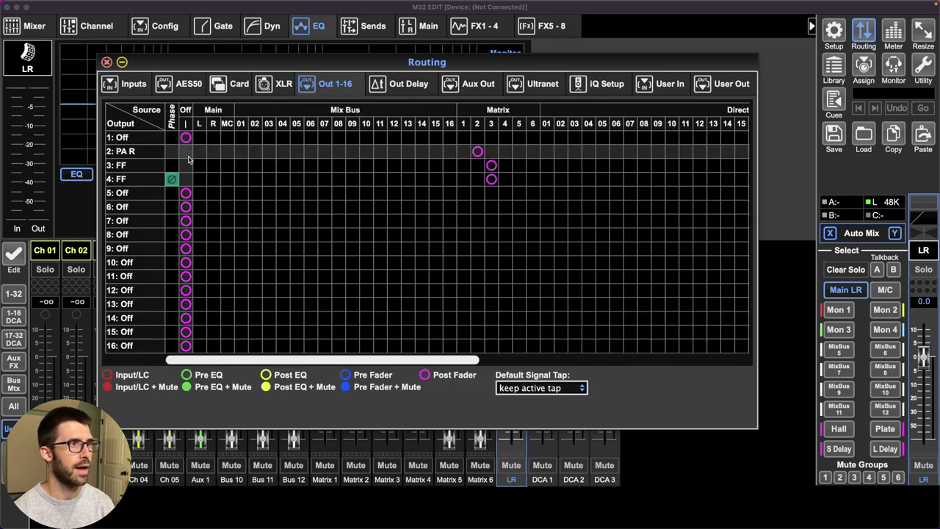
pyautogui.click(185, 151)
pyautogui.click(185, 166)
pyautogui.click(185, 178)
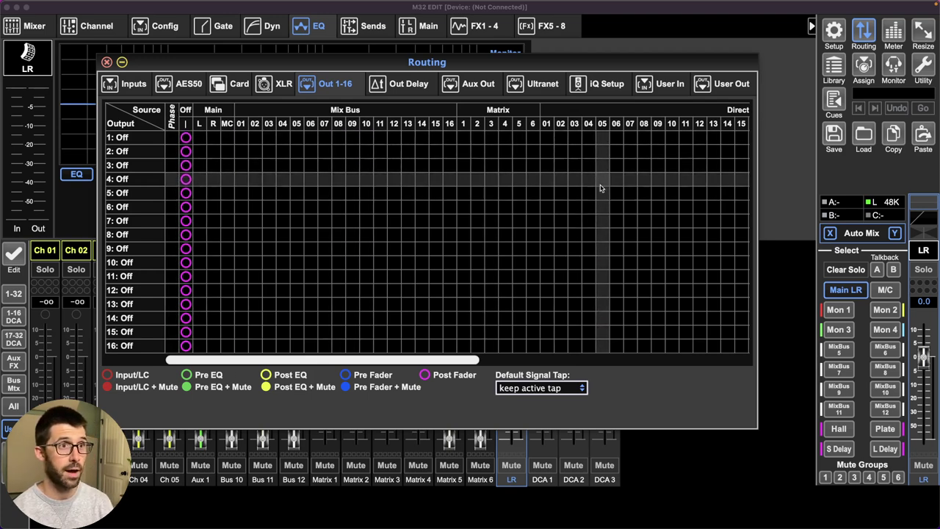
# Feed outputs 1–4 from matrices 1–4 as PA L, PA R, FF and Sub
pyautogui.click(463, 138)
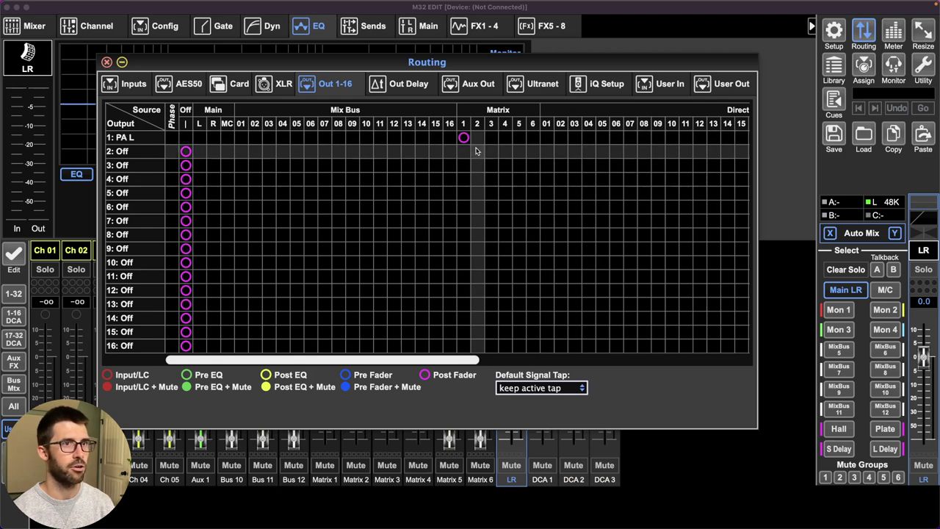
pyautogui.click(477, 151)
pyautogui.click(490, 165)
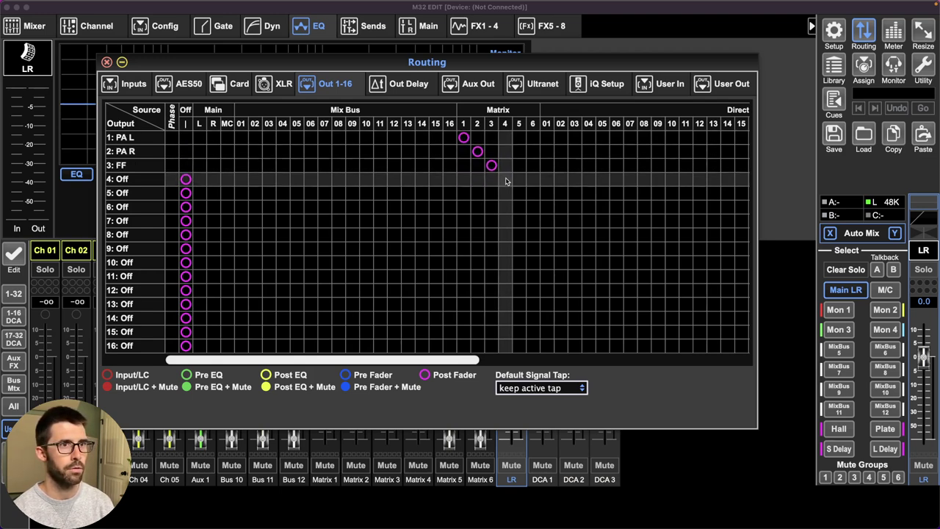
pyautogui.click(505, 179)
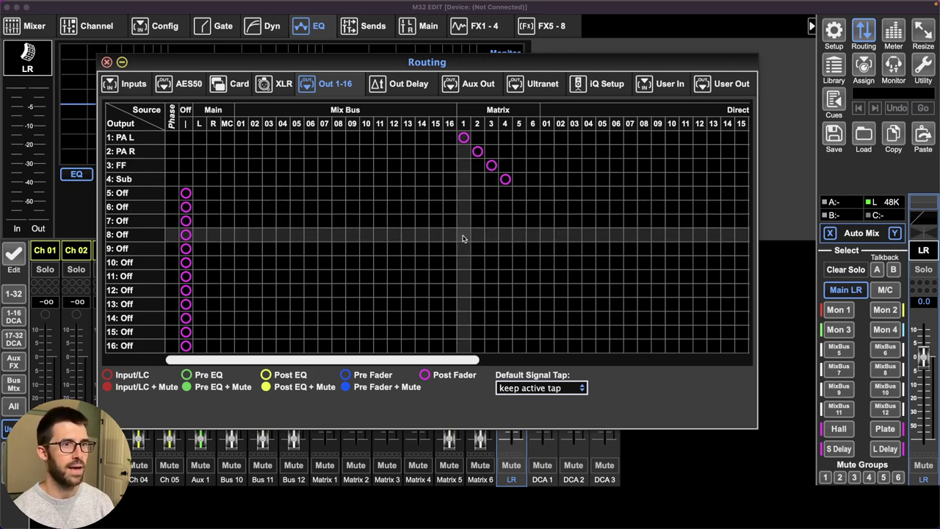
# Feed outputs 9–12 from mix buses 01–04 as Mon 1–4, then view the output delays
pyautogui.click(242, 249)
pyautogui.click(255, 262)
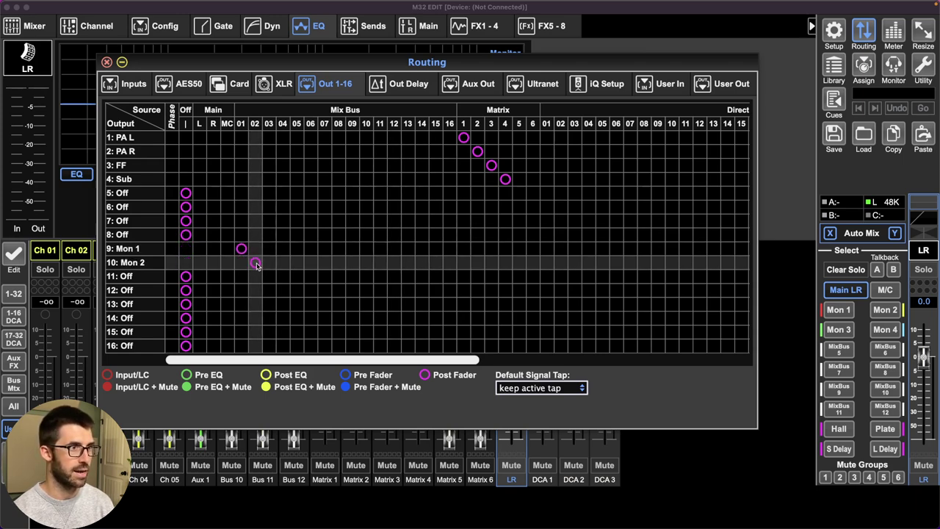
pyautogui.click(268, 276)
pyautogui.click(283, 291)
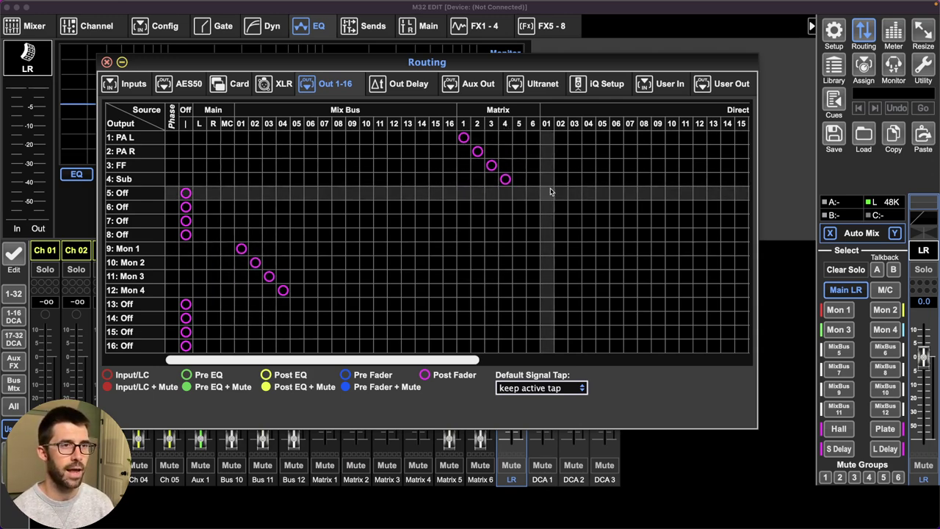
pyautogui.click(406, 89)
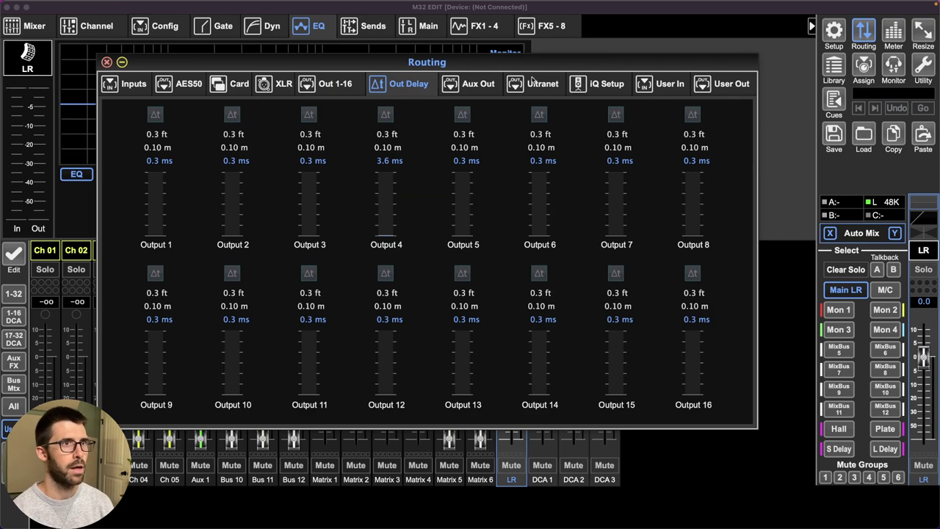
# Review the aux output patching and output delays, then close the Routing window
pyautogui.click(474, 82)
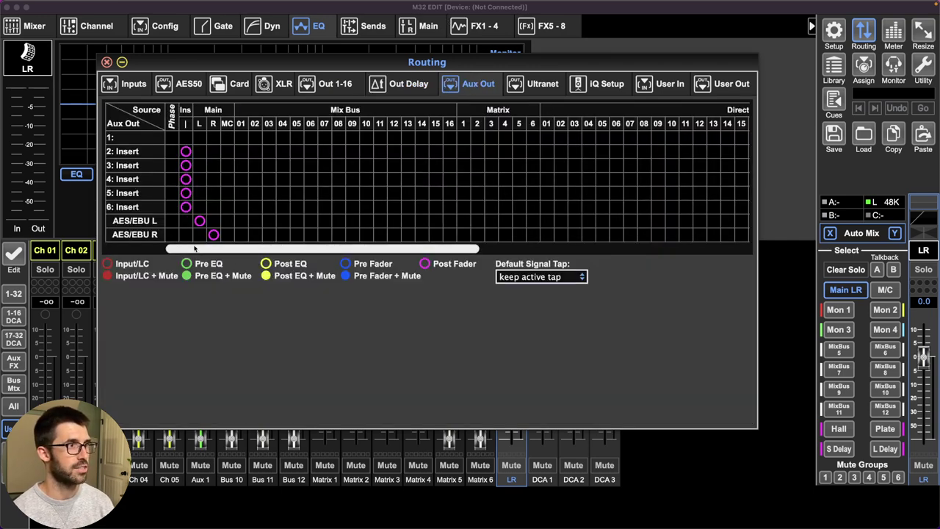
pyautogui.click(409, 87)
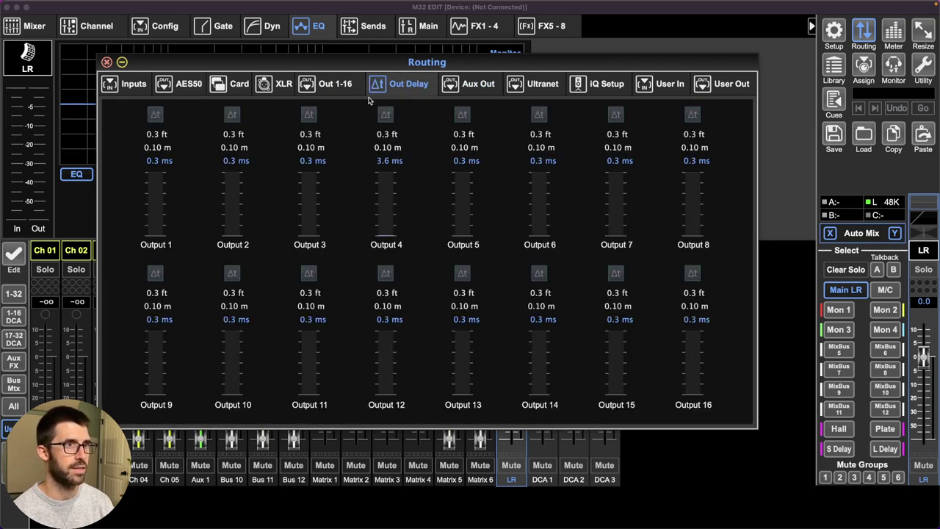
pyautogui.click(479, 85)
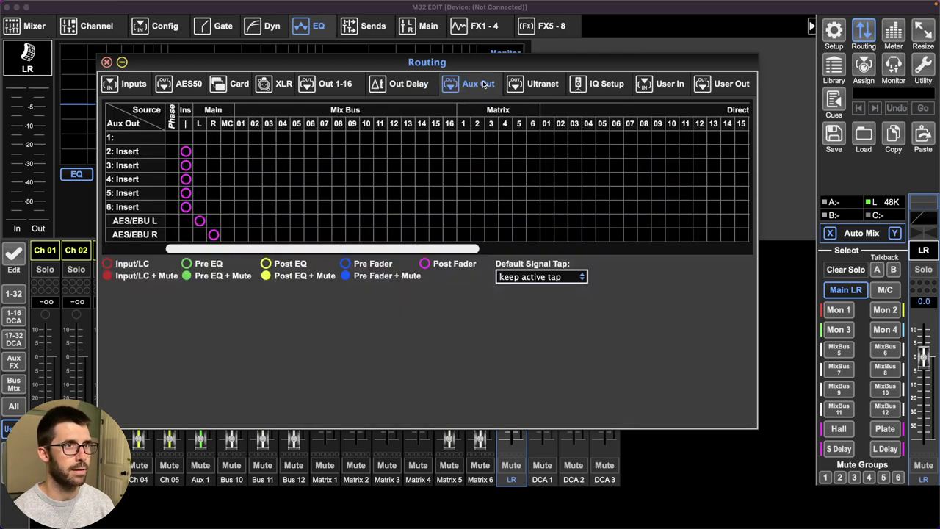
pyautogui.click(107, 64)
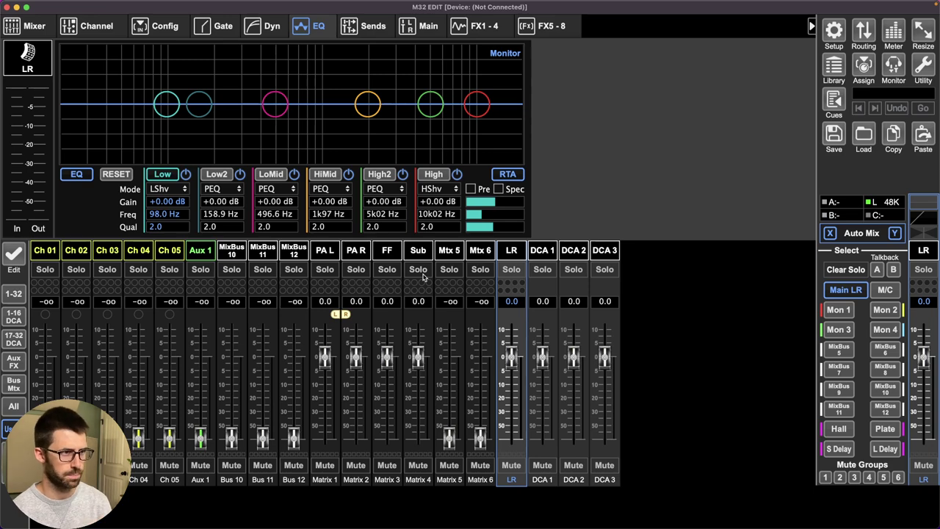
# Stereo-link Aux 1 with Aux 2 from Aux 1's Config page
pyautogui.click(17, 360)
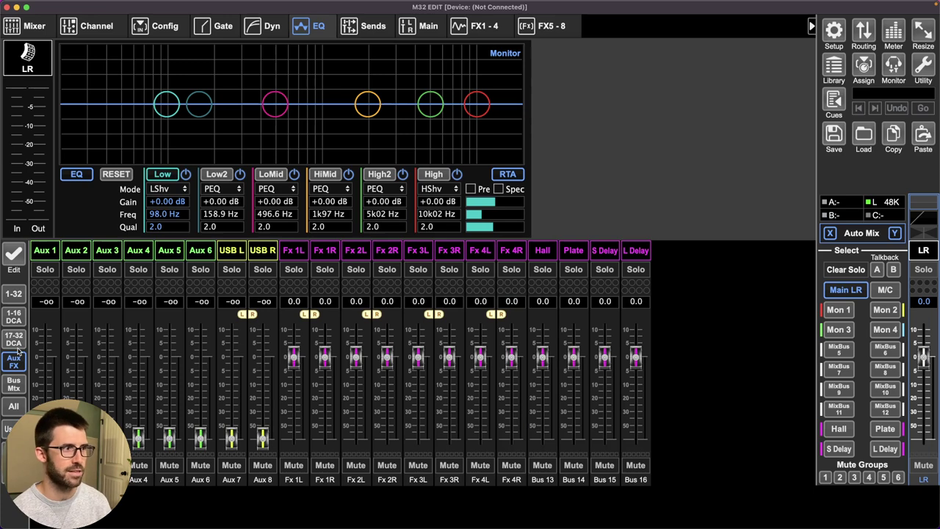
pyautogui.click(54, 255)
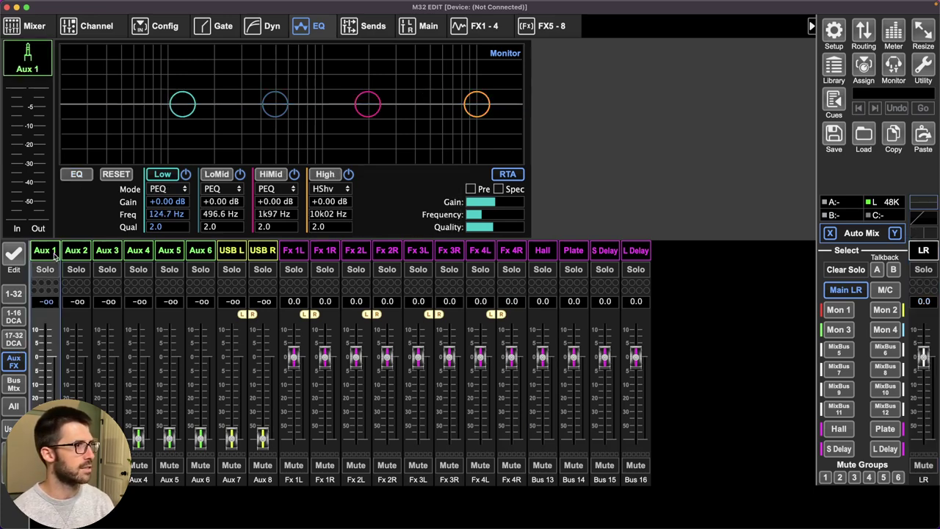
pyautogui.click(175, 31)
pyautogui.click(70, 68)
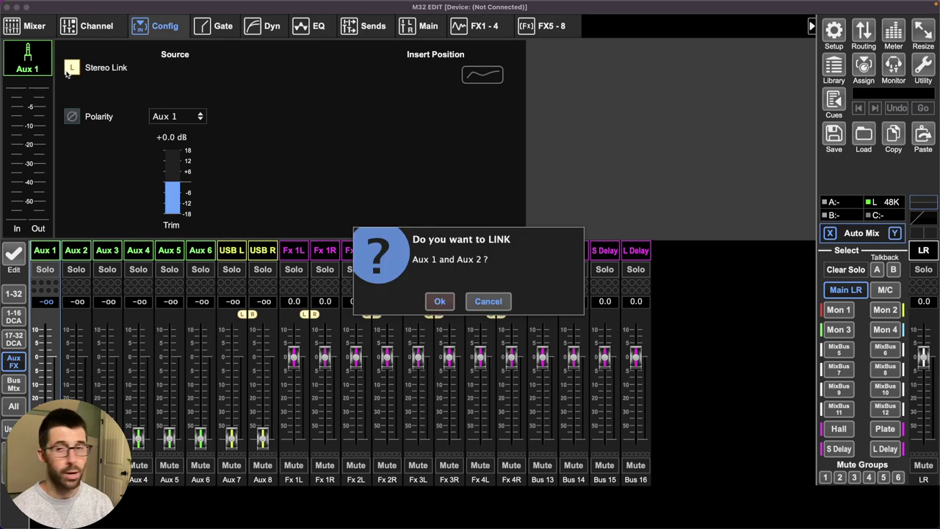
pyautogui.click(442, 303)
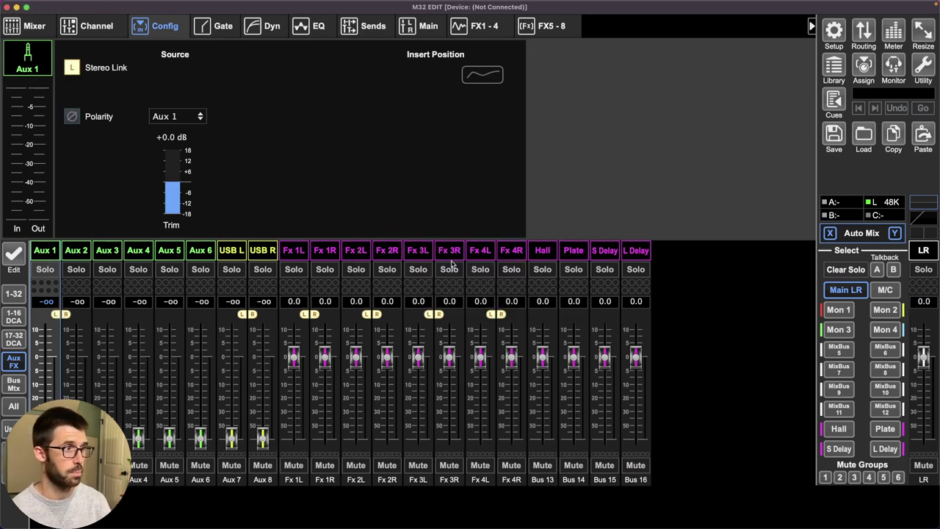
# Name the linked aux channels Tunes L and Tunes R
pyautogui.doubleClick(49, 249)
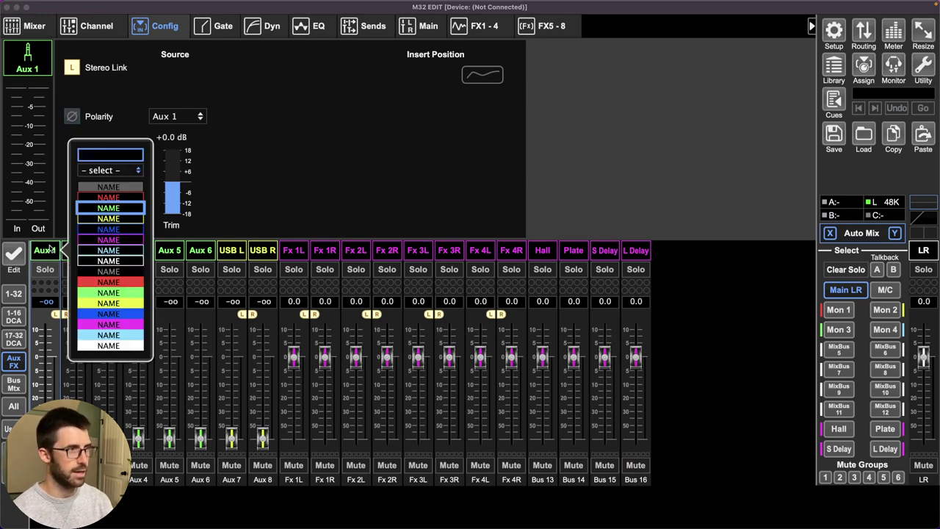
pyautogui.write('Tunes I')
pyautogui.press('Return')
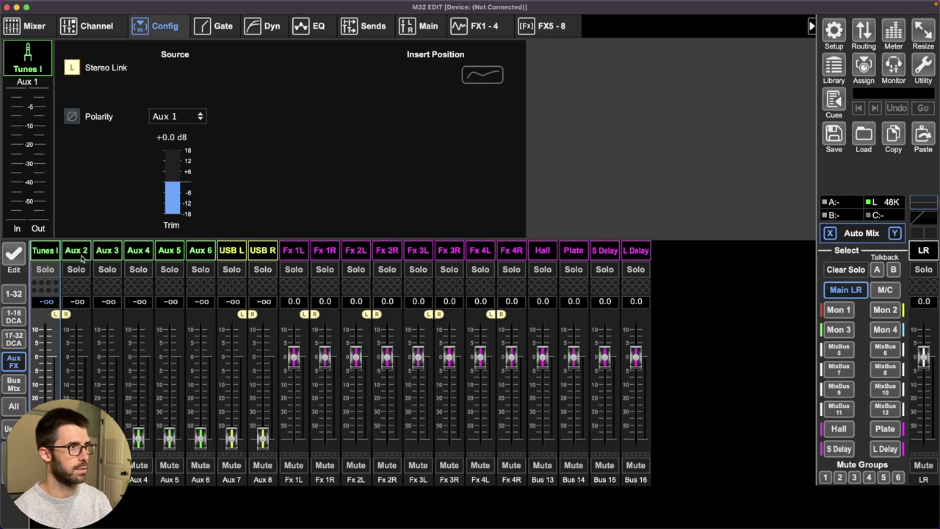
pyautogui.doubleClick(82, 255)
pyautogui.write('Tunes R')
pyautogui.press('Return')
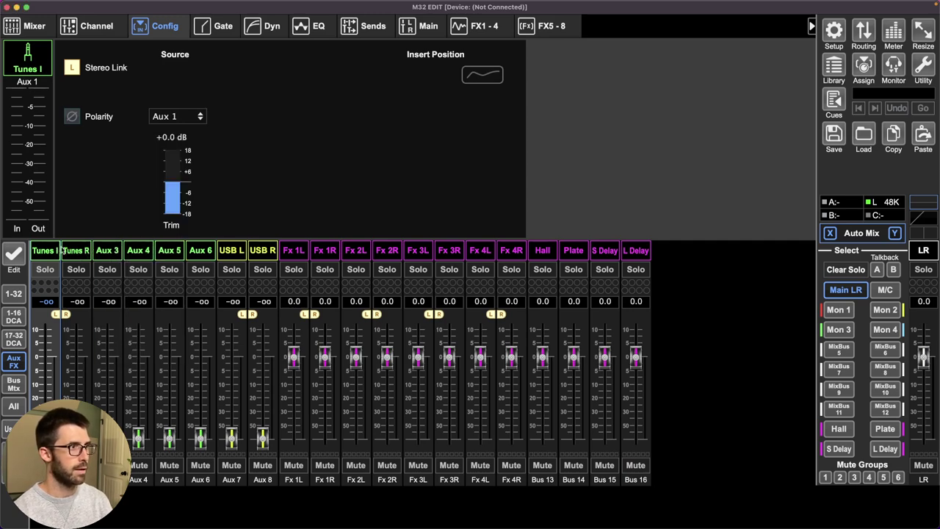
pyautogui.doubleClick(51, 251)
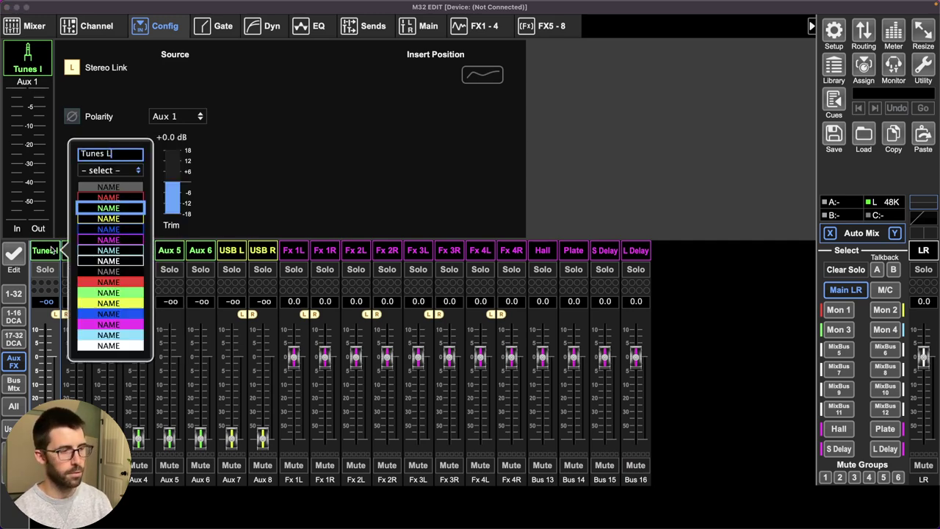
pyautogui.write('L')
pyautogui.press('Return')
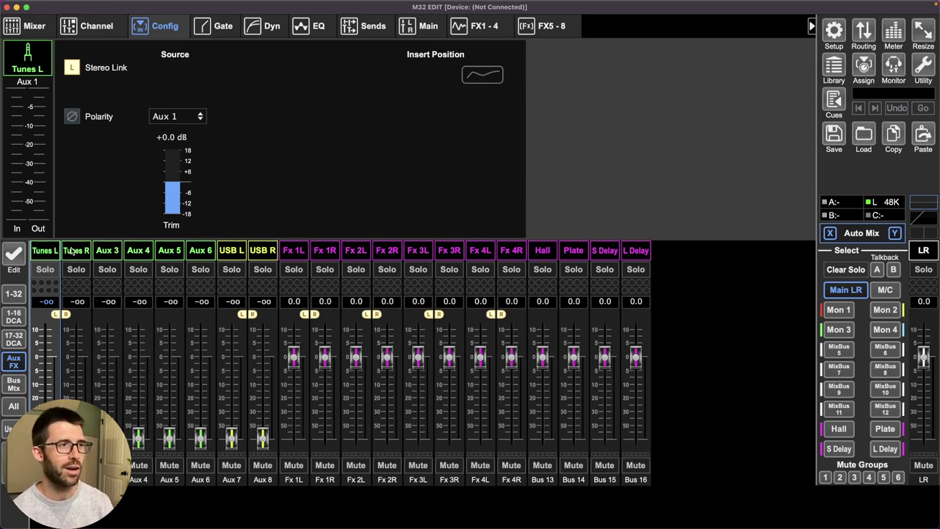
# Nudge the Tunes fader back to -oo, check Aux 3 and Aux 4, then select Tunes L
pyautogui.moveTo(45, 438); pyautogui.dragTo(45, 438)
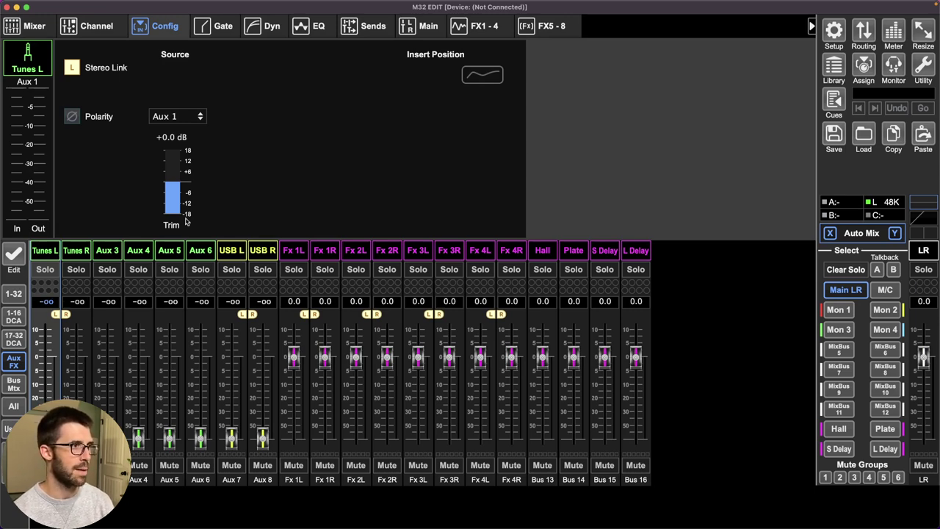
pyautogui.click(103, 250)
pyautogui.click(141, 252)
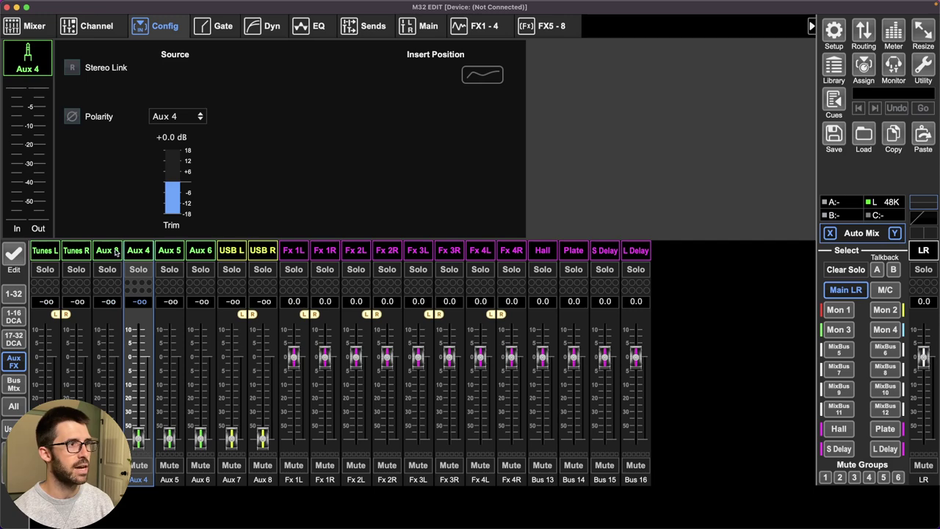
pyautogui.click(114, 252)
pyautogui.click(130, 252)
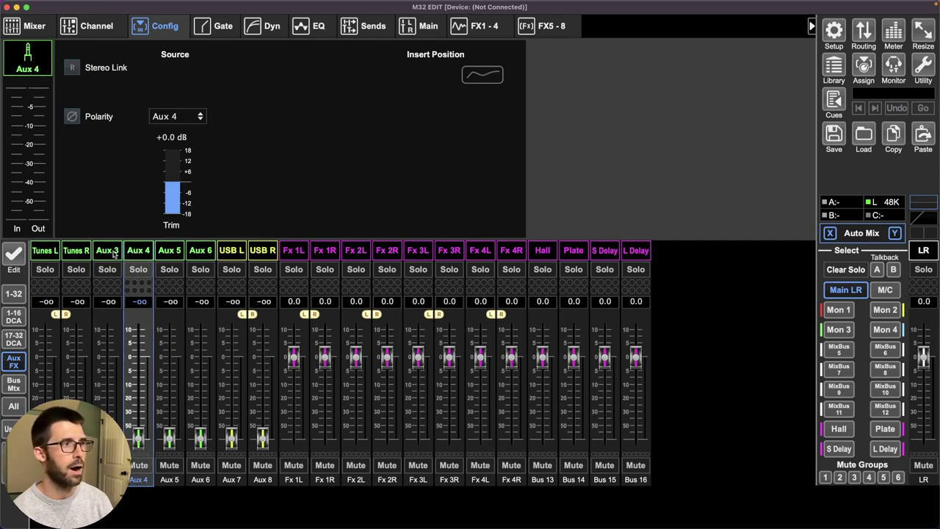
pyautogui.click(110, 252)
pyautogui.click(139, 254)
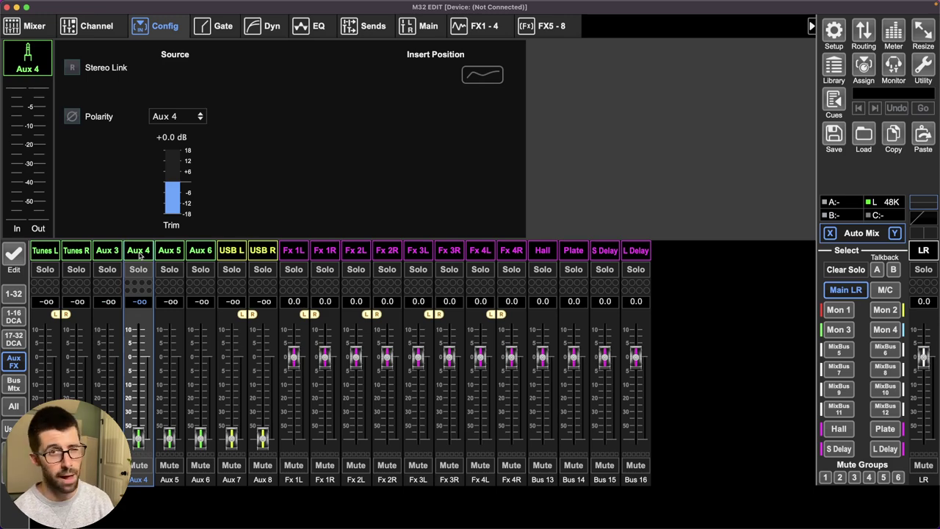
pyautogui.click(42, 252)
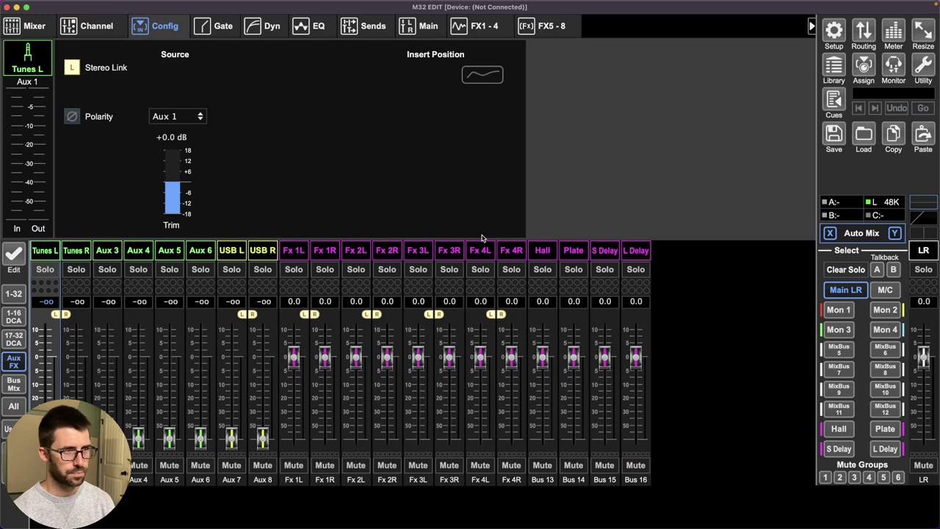
# Rename FX returns 1L/1R to Hall L/Hall R and 2L/2R to Plate L/Plate R
pyautogui.rightClick(296, 253)
pyautogui.write('Hall L')
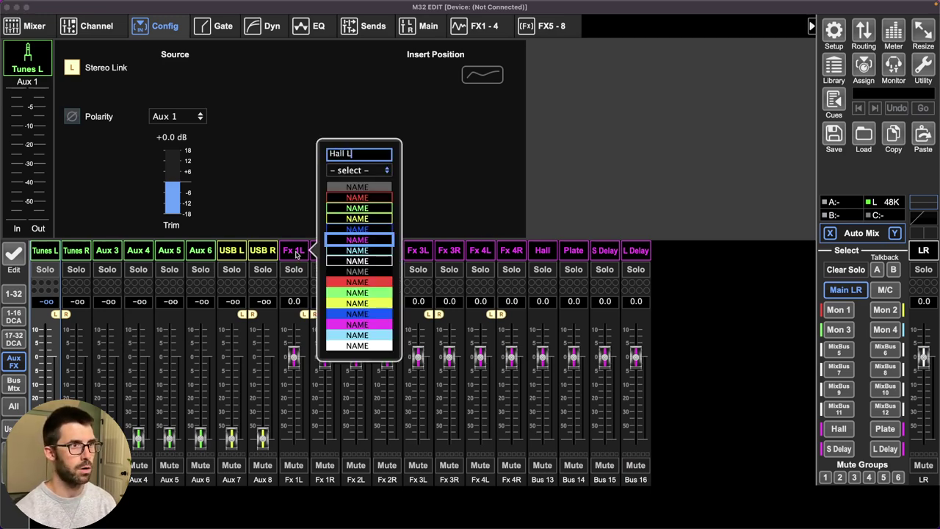
pyautogui.press('Return')
pyautogui.rightClick(329, 253)
pyautogui.write('Hall R')
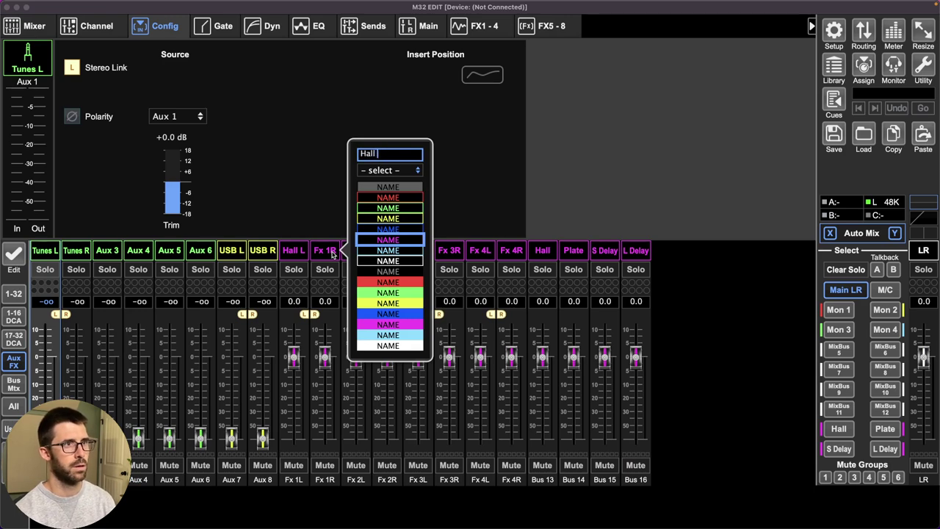
pyautogui.press('Return')
pyautogui.rightClick(358, 250)
pyautogui.write('Plate L')
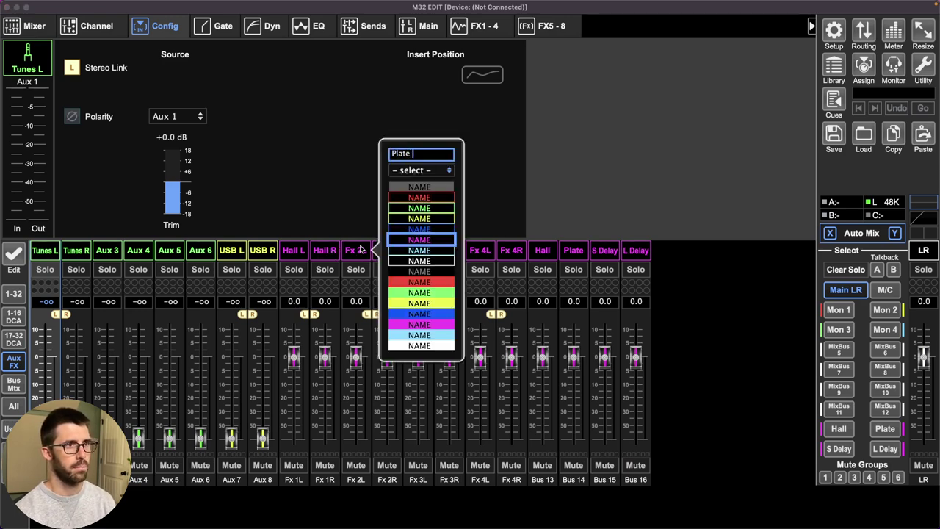
pyautogui.press('Return')
pyautogui.rightClick(396, 253)
pyautogui.write('P')
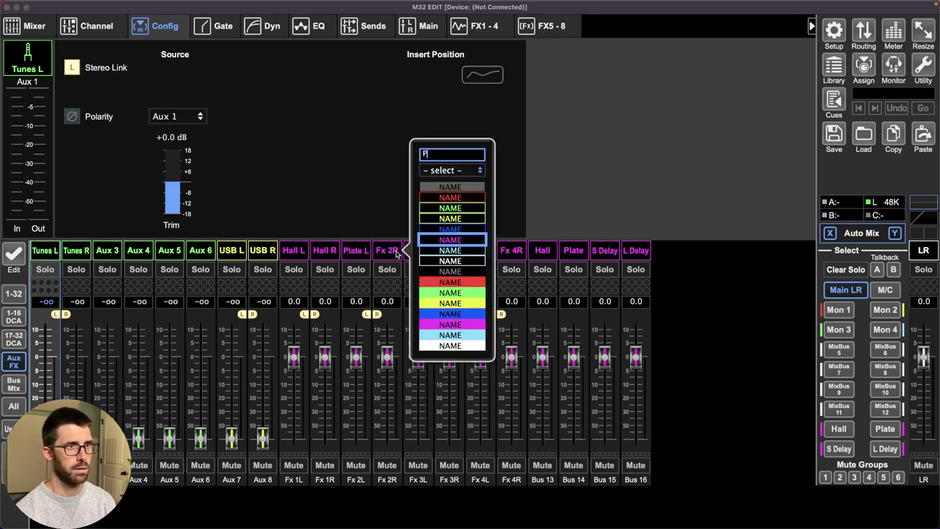
pyautogui.write('late R')
pyautogui.press('Return')
# Rename FX returns 3L/3R to S Dly L/S Dly R and 4L to L Dly L
pyautogui.rightClick(422, 252)
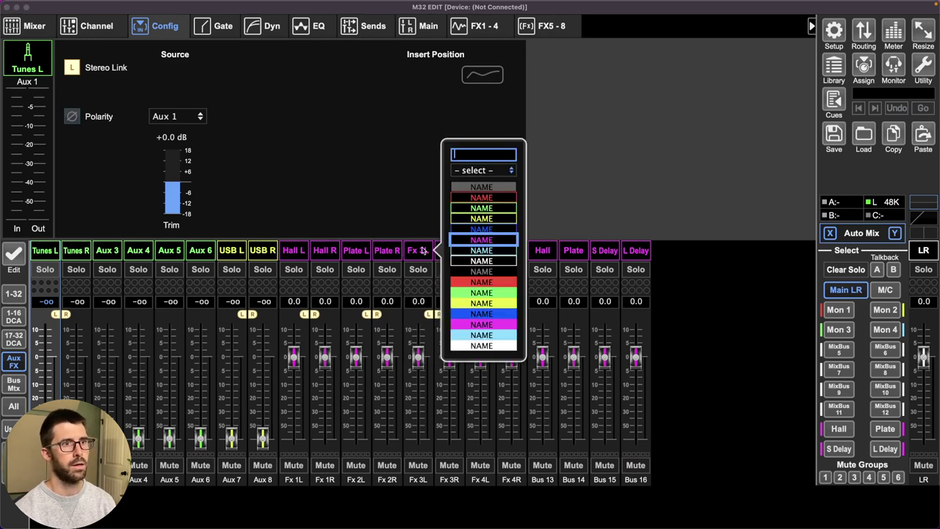
pyautogui.write('S Dly L')
pyautogui.press('Return')
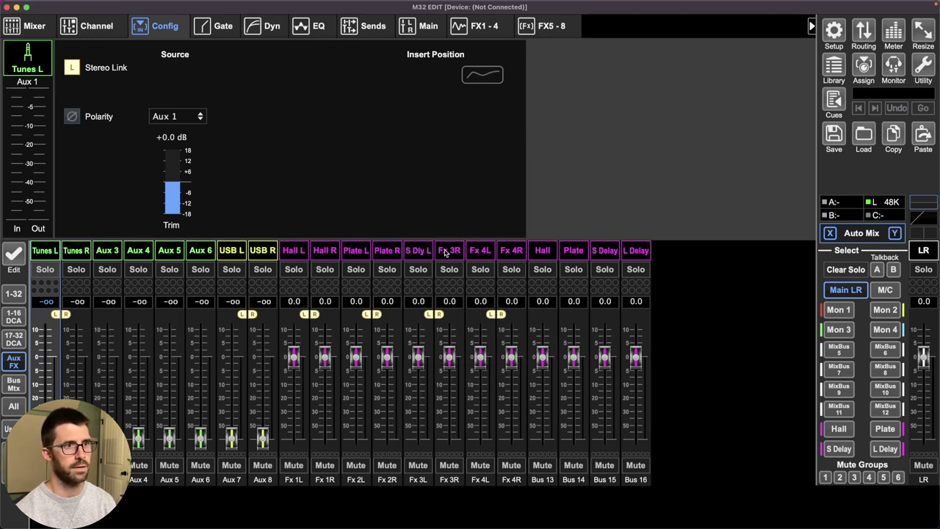
pyautogui.rightClick(450, 252)
pyautogui.write('S Dly R')
pyautogui.press('Return')
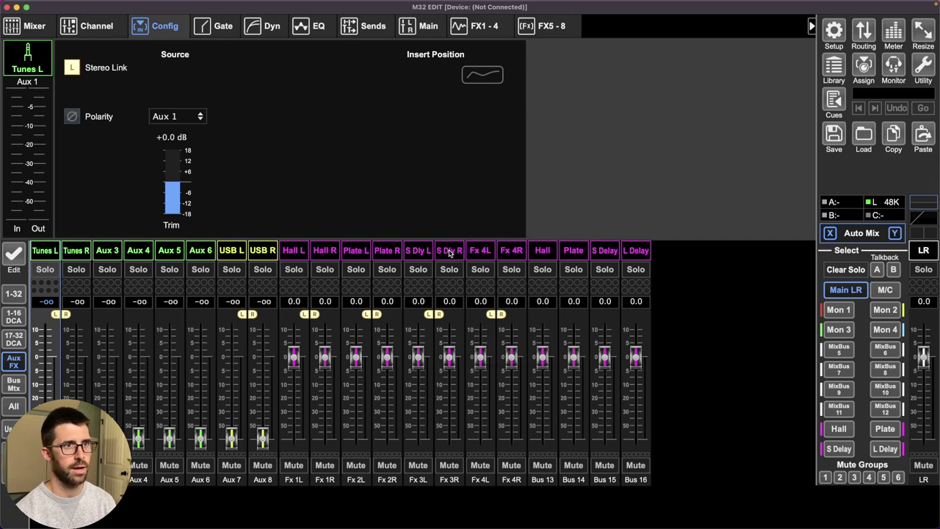
pyautogui.rightClick(476, 252)
pyautogui.write('L Dly')
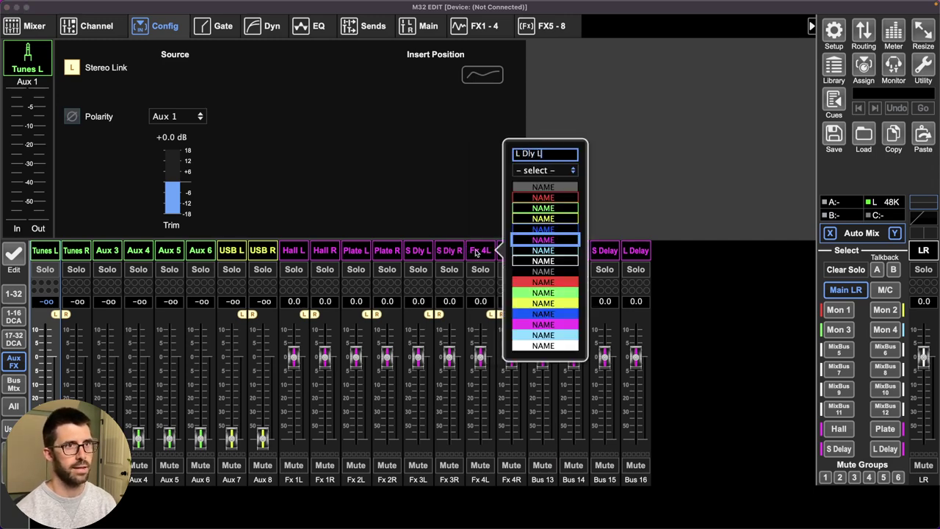
pyautogui.write(' L')
pyautogui.press('Return')
# Name the Fx 4R return 'L Dly R'
pyautogui.rightClick(516, 252)
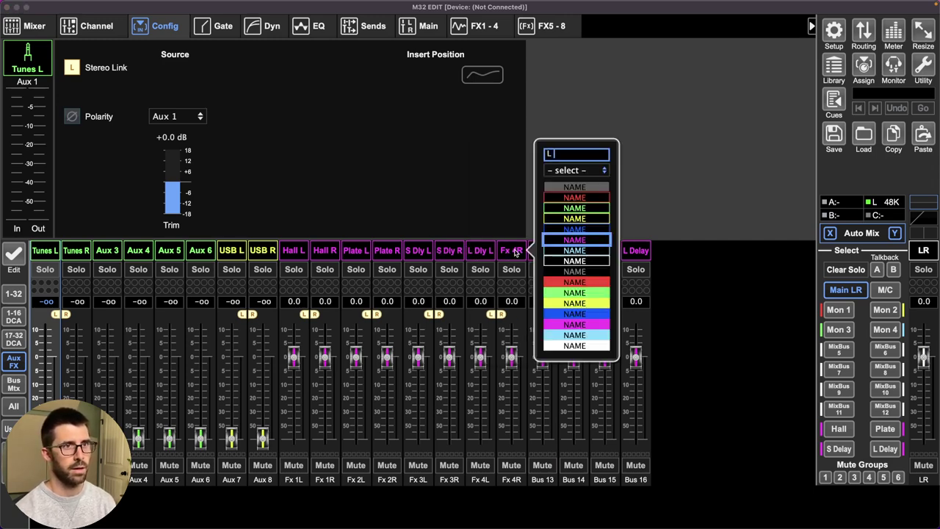
pyautogui.write('L Dly R')
pyautogui.press('Return')
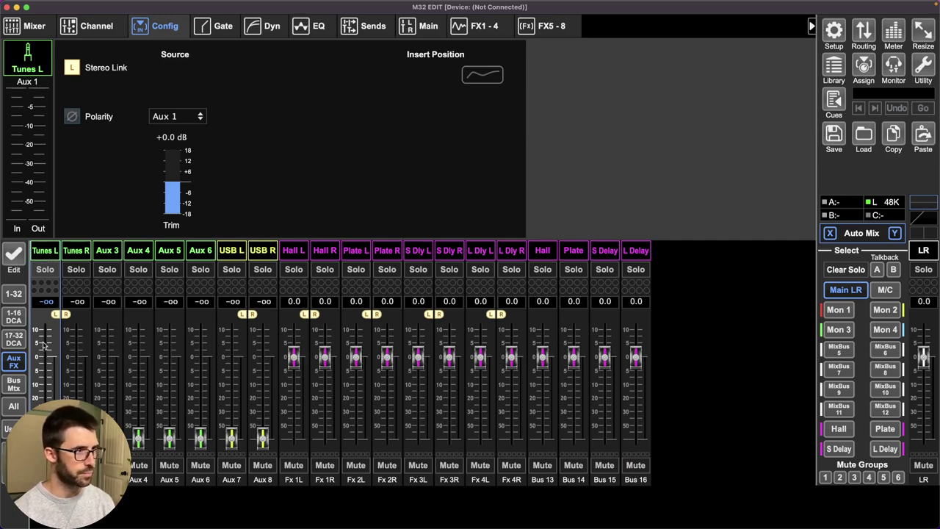
# Name channels 31 and 32 'MC' and 'MC 1' with white-on-black labels
pyautogui.click(13, 295)
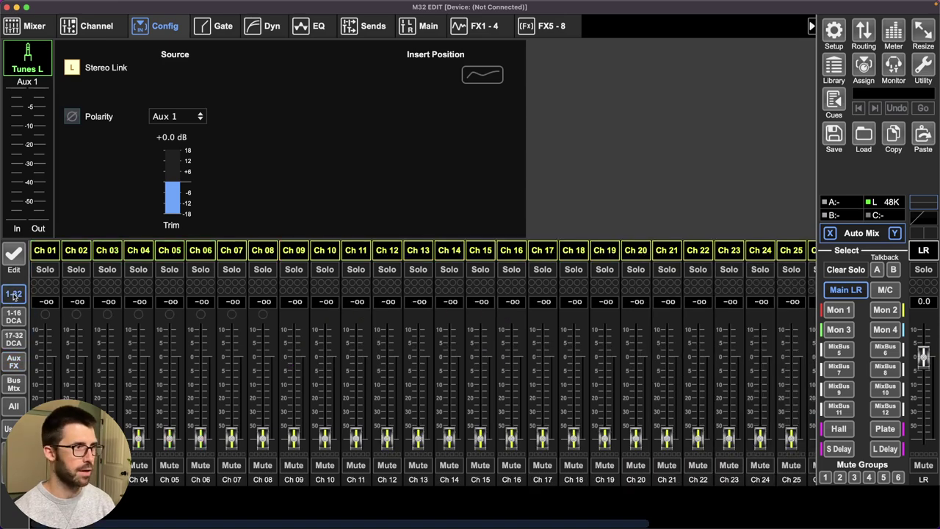
pyautogui.click(13, 339)
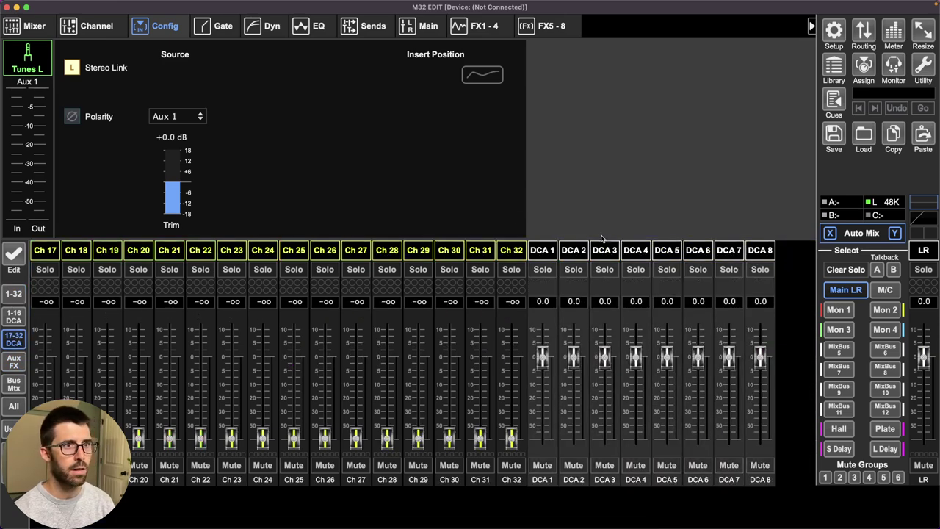
pyautogui.doubleClick(487, 251)
pyautogui.write('MC')
pyautogui.press('Return')
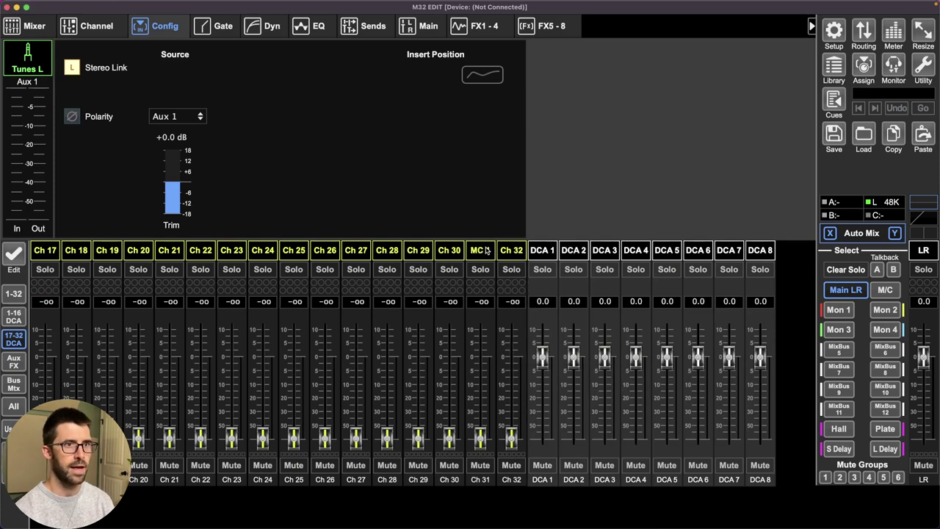
pyautogui.doubleClick(504, 250)
pyautogui.write('MC 1')
pyautogui.press('Return')
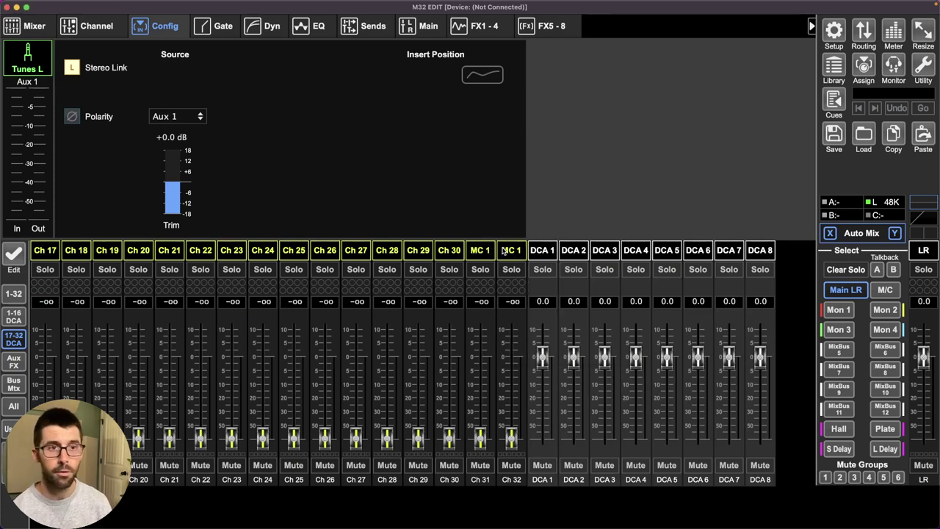
pyautogui.doubleClick(493, 256)
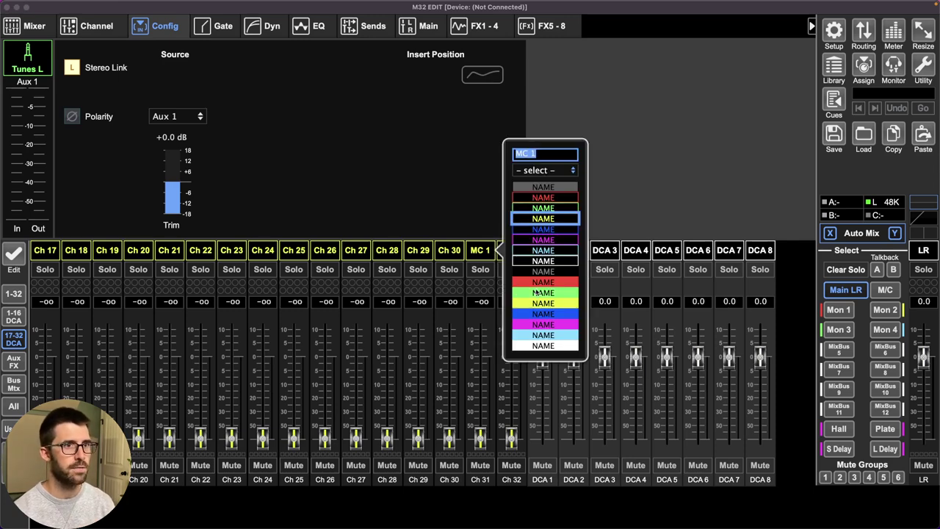
pyautogui.click(549, 262)
pyautogui.doubleClick(522, 255)
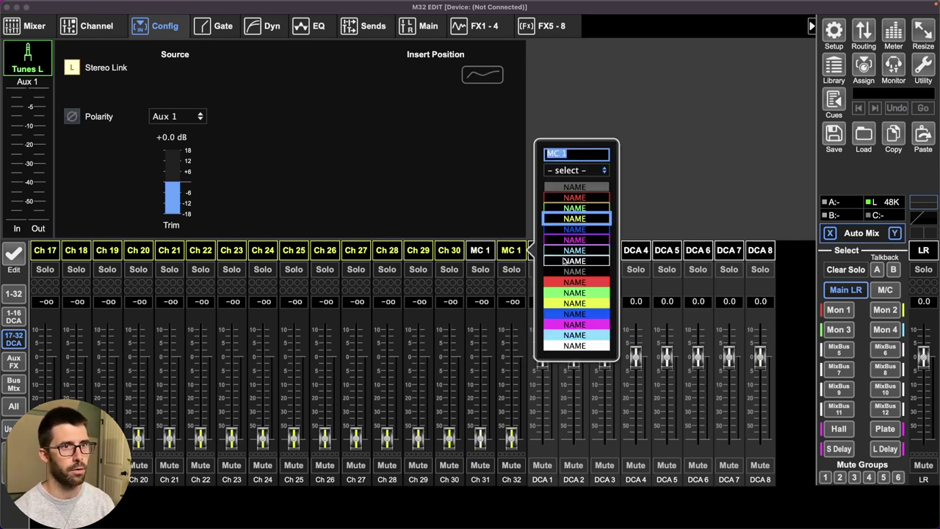
pyautogui.click(566, 261)
# Enable the low cut at 158 Hz on channels 31 and 32
pyautogui.click(485, 257)
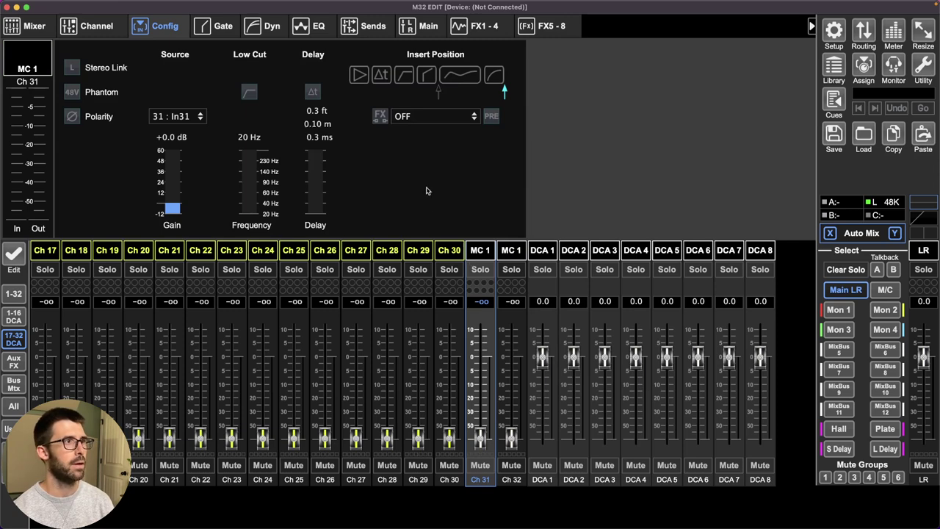
pyautogui.click(301, 25)
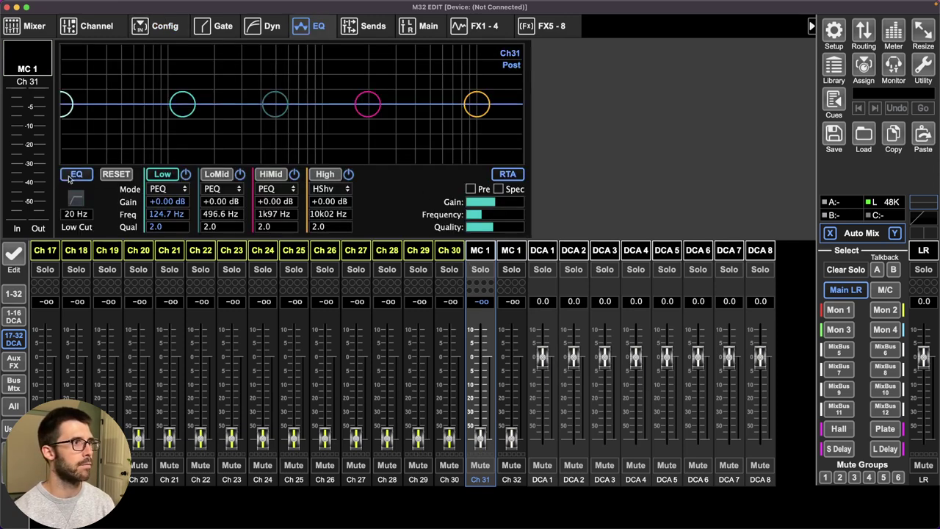
pyautogui.click(75, 199)
pyautogui.doubleClick(76, 214)
pyautogui.write('158')
pyautogui.press('Return')
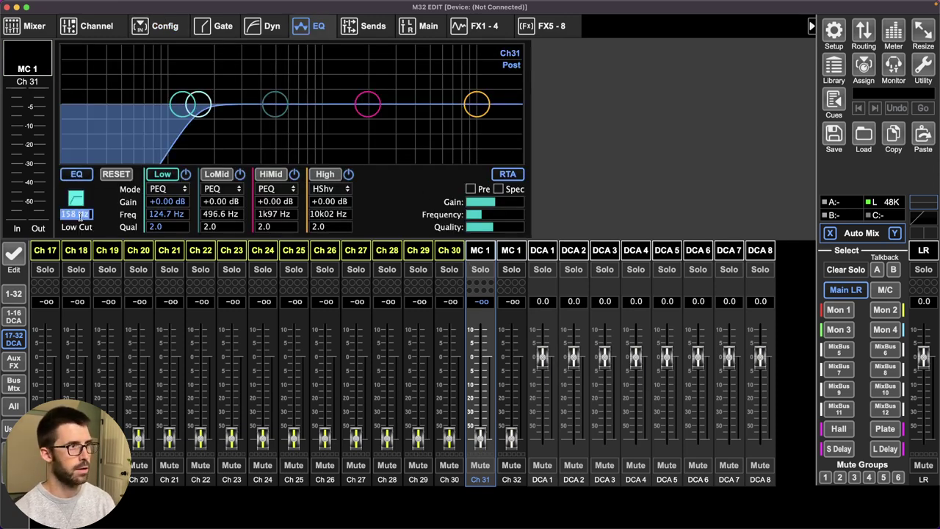
pyautogui.click(509, 253)
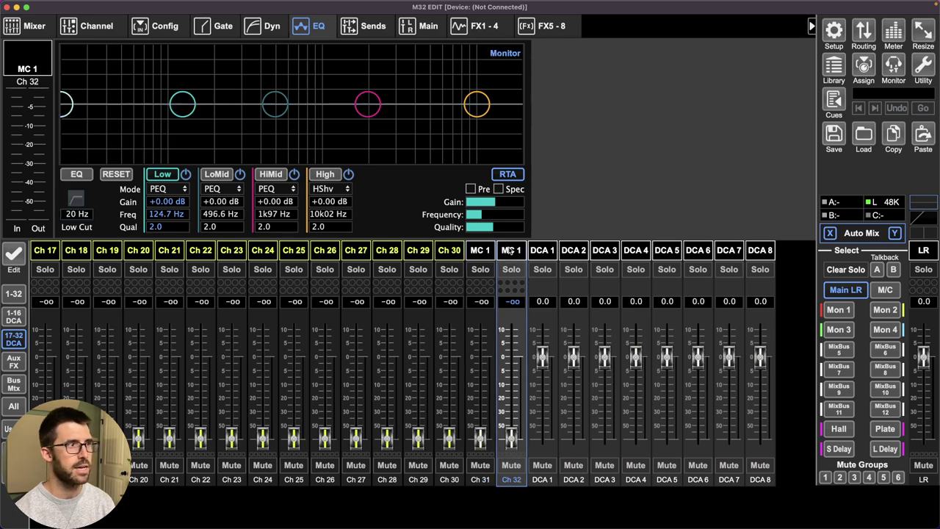
pyautogui.click(78, 174)
pyautogui.click(75, 199)
pyautogui.doubleClick(77, 213)
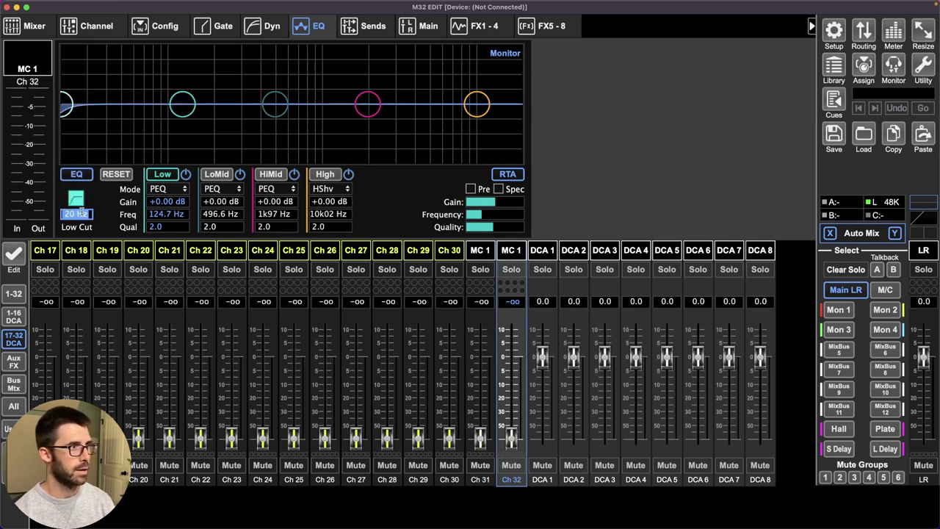
pyautogui.write('158')
pyautogui.press('Return')
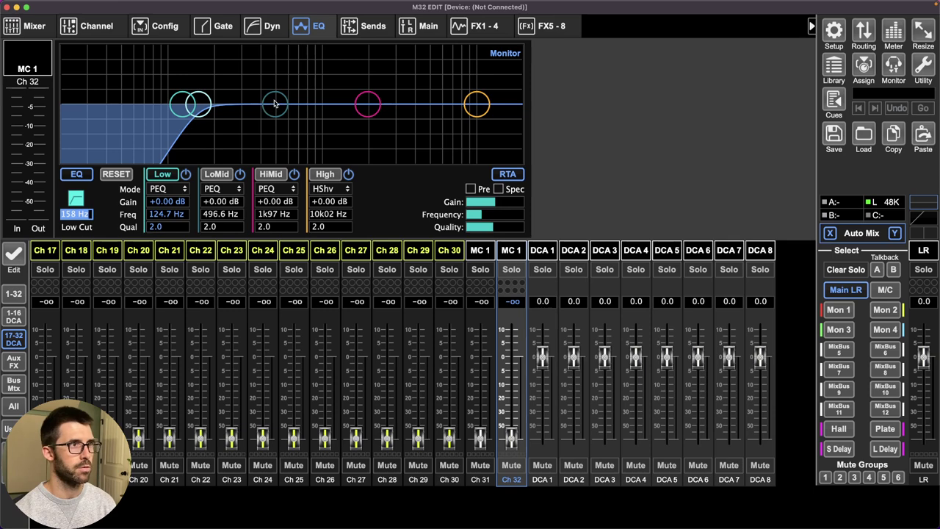
# Cut the LoMid EQ band by -6 dB on channels 32 and 31
pyautogui.moveTo(277, 103); pyautogui.dragTo(275, 119)
pyautogui.doubleClick(232, 201)
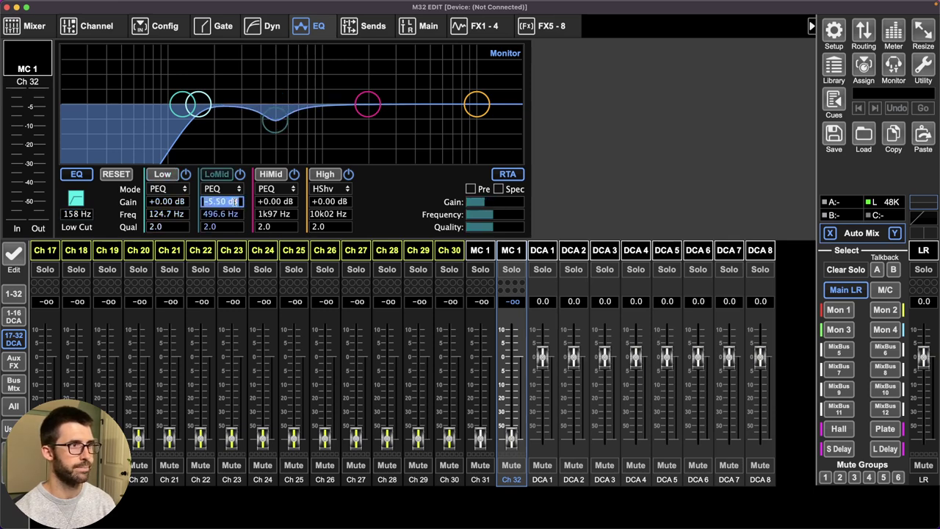
pyautogui.write('6')
pyautogui.press('Return')
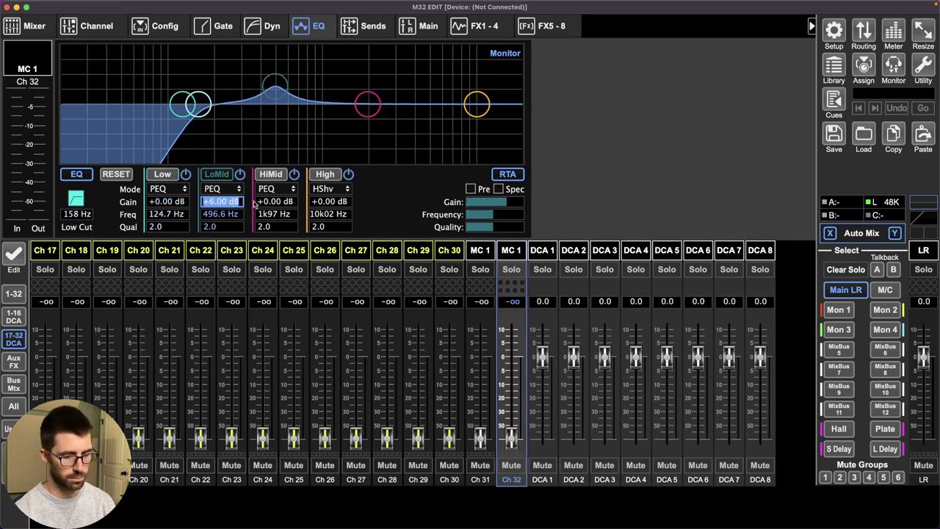
pyautogui.write('-6')
pyautogui.press('Return')
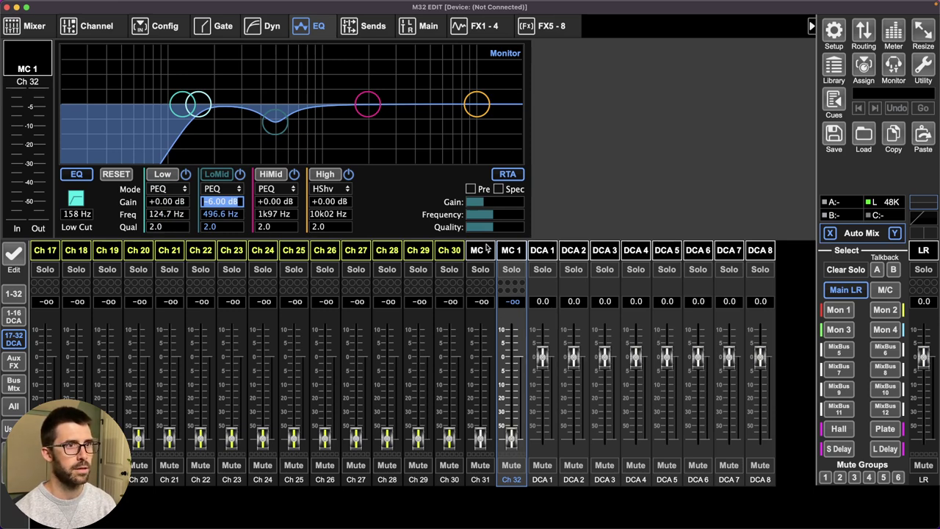
pyautogui.click(486, 250)
pyautogui.doubleClick(225, 200)
pyautogui.write('-6')
pyautogui.press('Return')
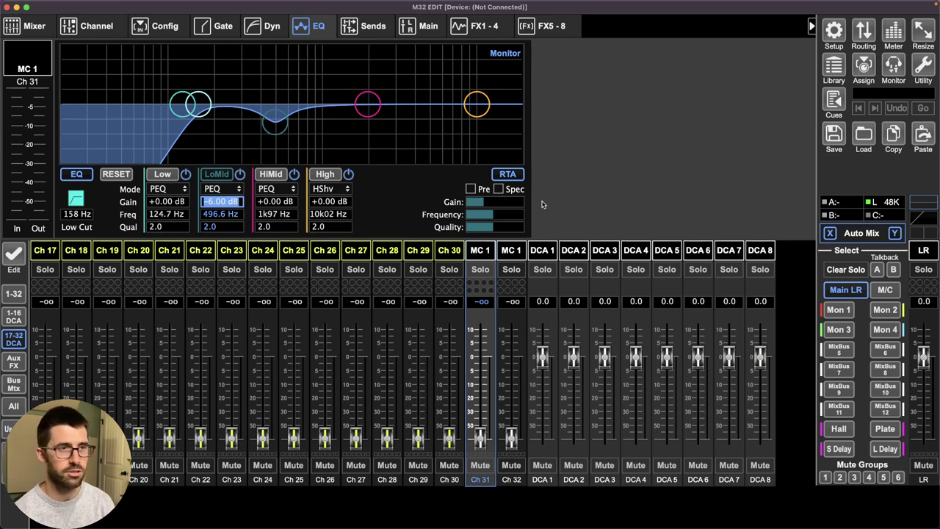
# Set the LoMid Q to 1.0 on channels 31 and 32
pyautogui.click(918, 67)
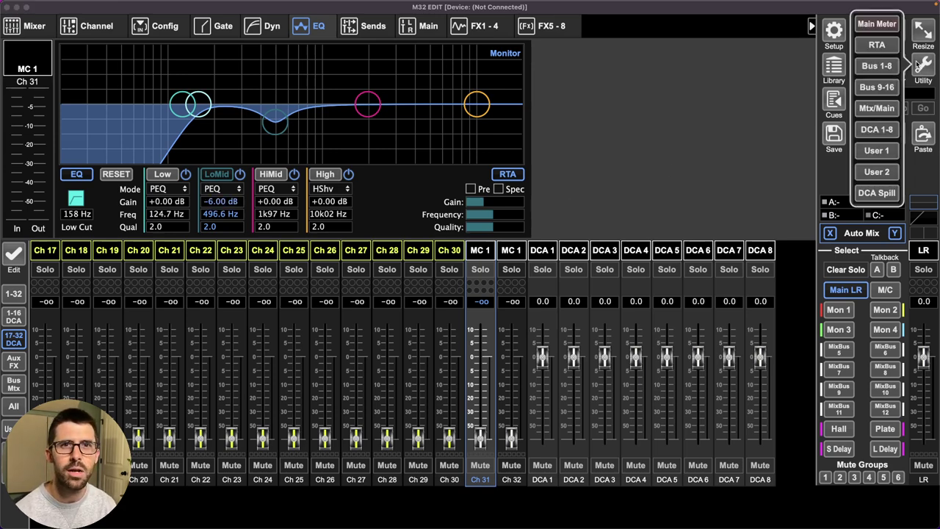
pyautogui.click(917, 67)
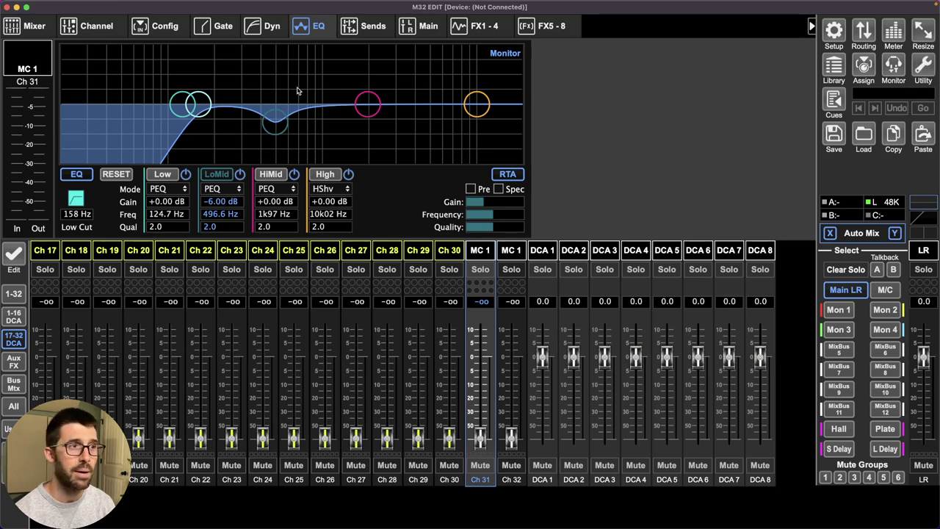
pyautogui.click(219, 226)
pyautogui.write('1')
pyautogui.press('Return')
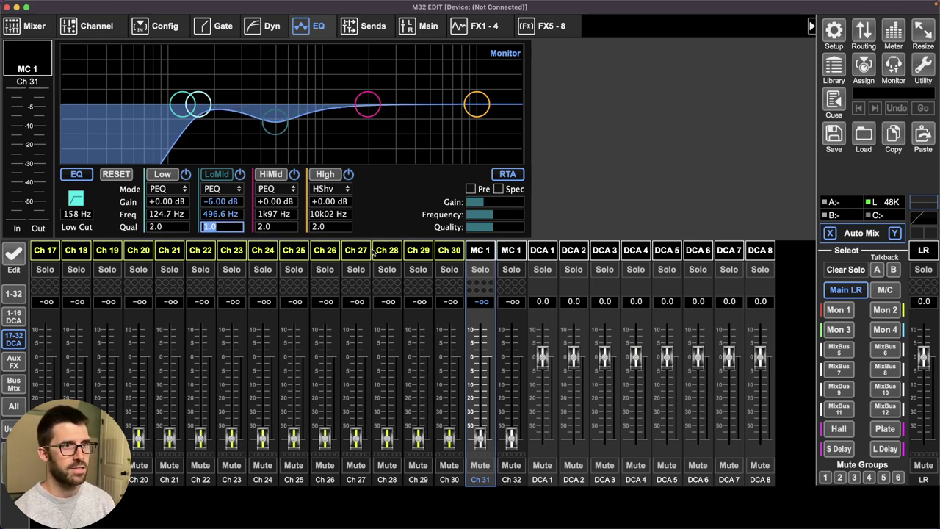
pyautogui.click(523, 252)
pyautogui.click(224, 226)
pyautogui.write('1')
pyautogui.press('Return')
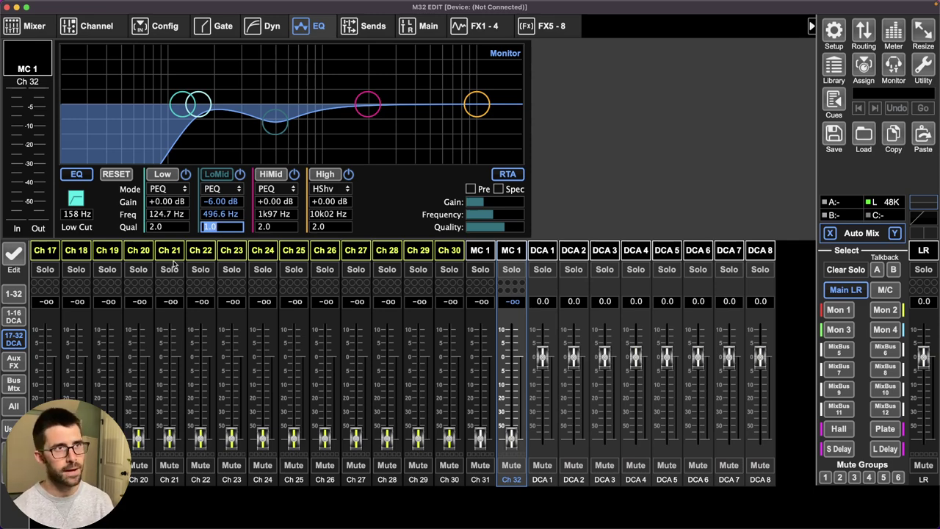
# Name channels 1–3 Kick, Snare and Tom 1
pyautogui.click(25, 294)
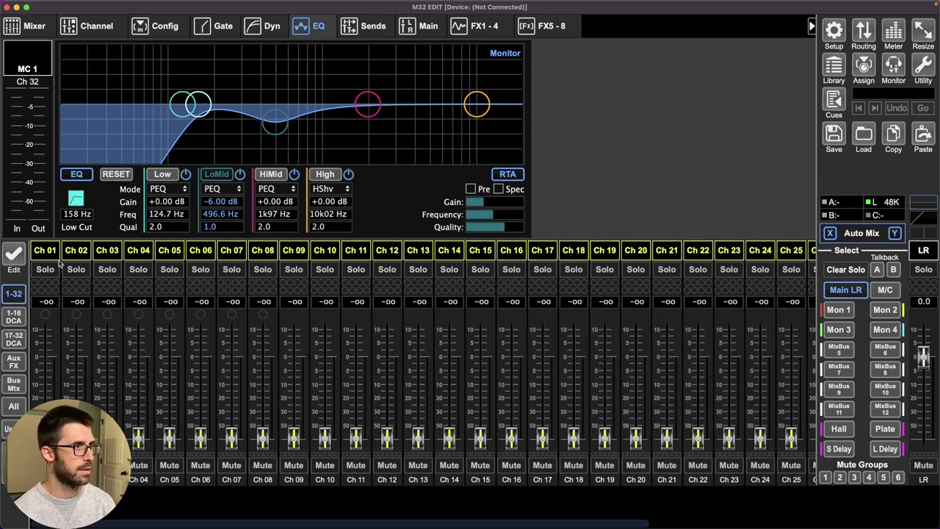
pyautogui.doubleClick(52, 251)
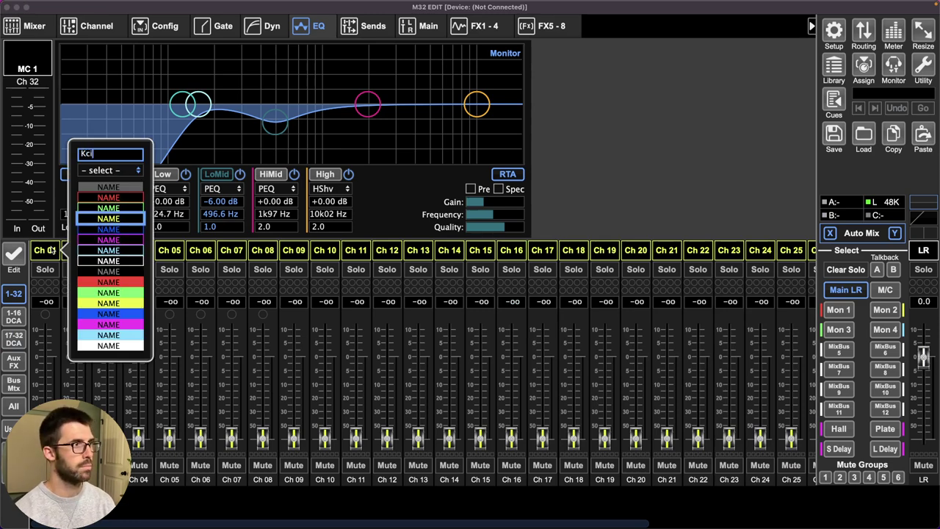
pyautogui.write('Kick')
pyautogui.press('Return')
pyautogui.doubleClick(78, 251)
pyautogui.write('Snare')
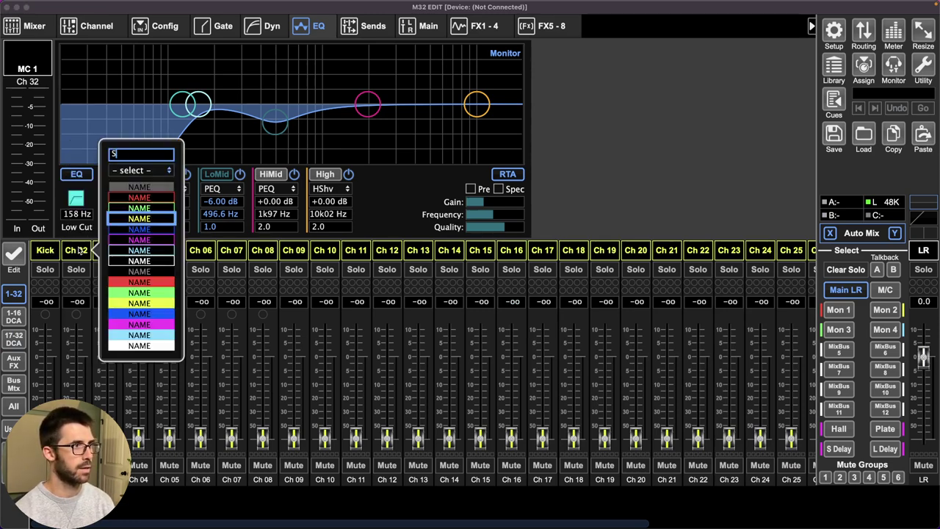
pyautogui.press('Return')
pyautogui.doubleClick(112, 250)
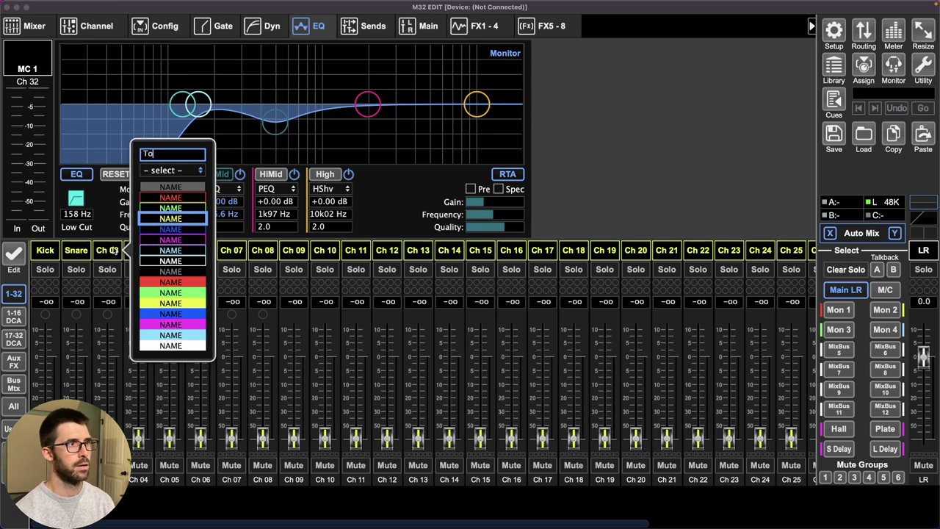
pyautogui.press('BackSpace')
pyautogui.press('BackSpace')
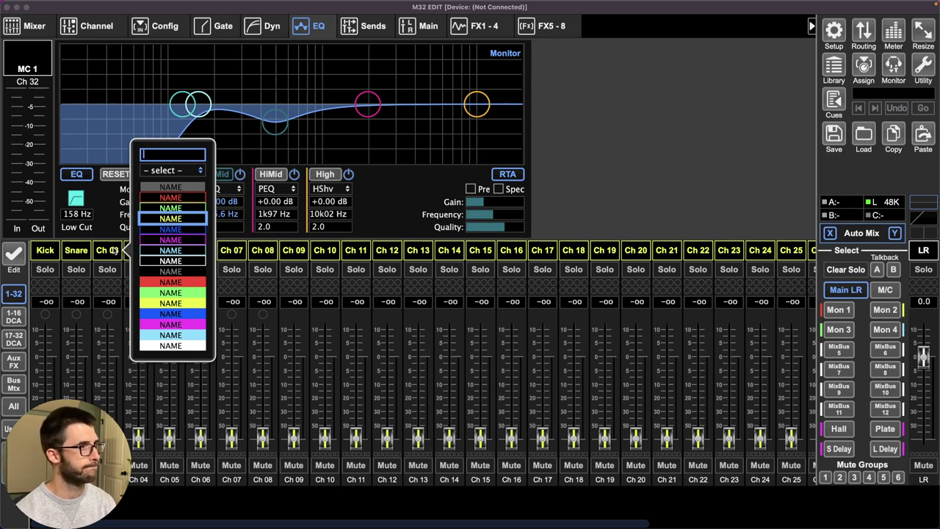
pyautogui.write('Tom 1')
pyautogui.press('Return')
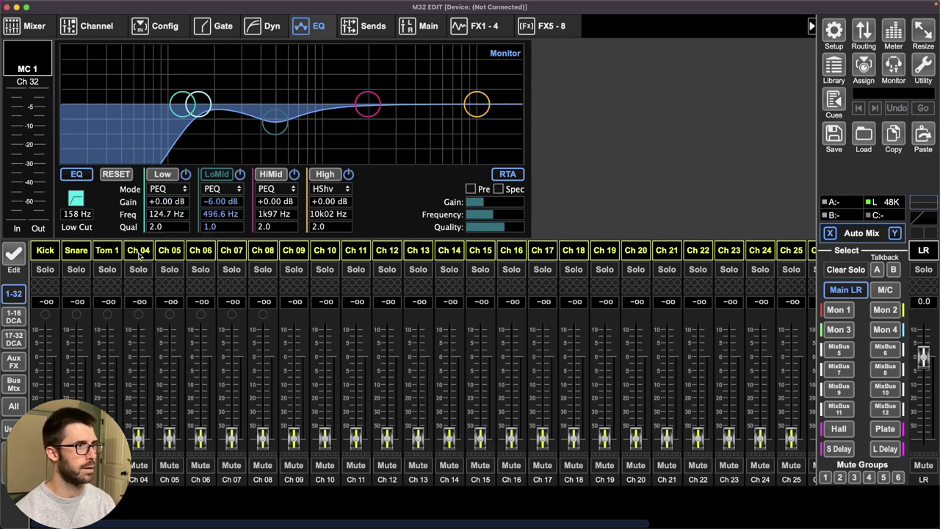
# Name channels 4–6 Tom 2, OH and Hat
pyautogui.doubleClick(139, 254)
pyautogui.write('Tom 2')
pyautogui.press('Return')
pyautogui.doubleClick(180, 253)
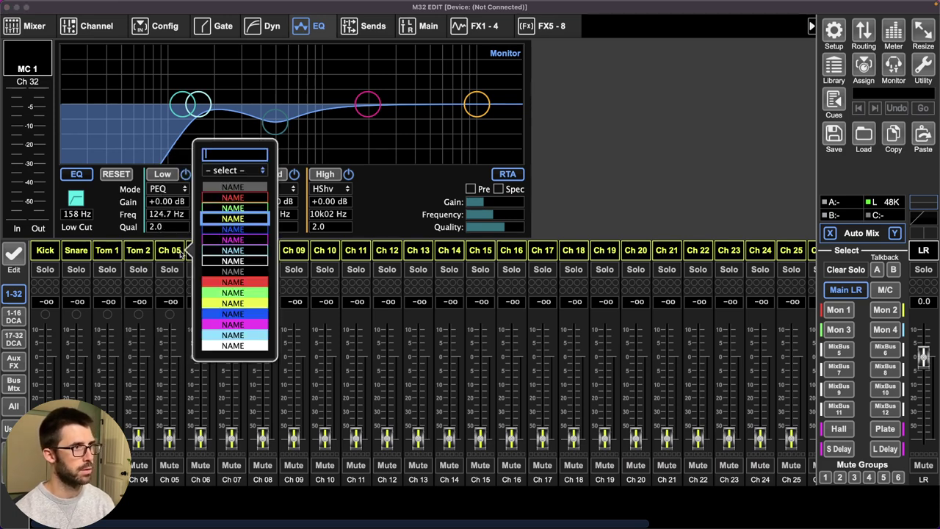
pyautogui.write('OH')
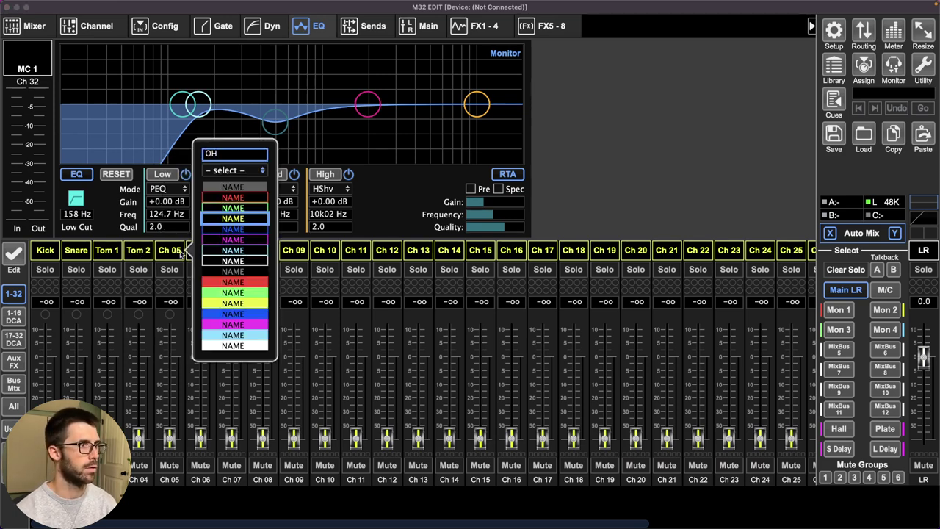
pyautogui.press('Return')
pyautogui.doubleClick(196, 255)
pyautogui.write('Hat')
pyautogui.press('Return')
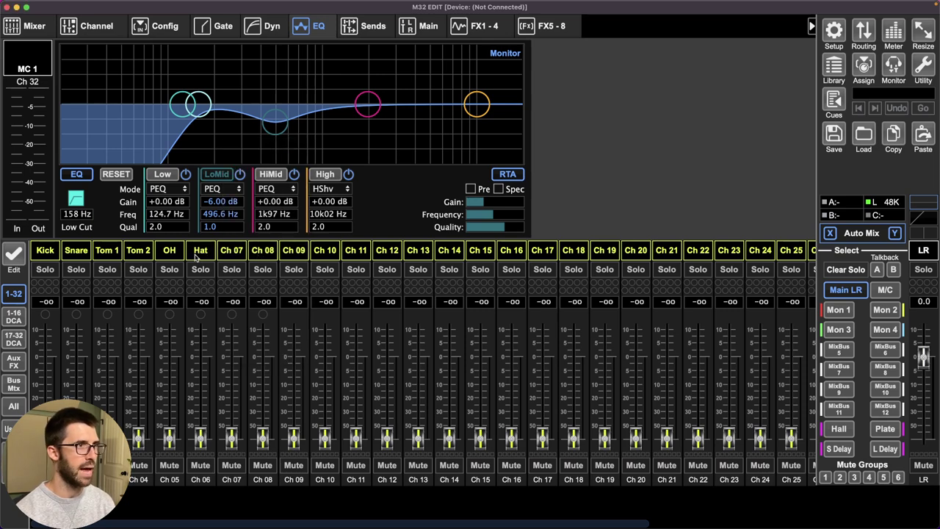
# Colour the Kick, Snare and Tom 1 channels red
pyautogui.doubleClick(55, 252)
pyautogui.click(103, 191)
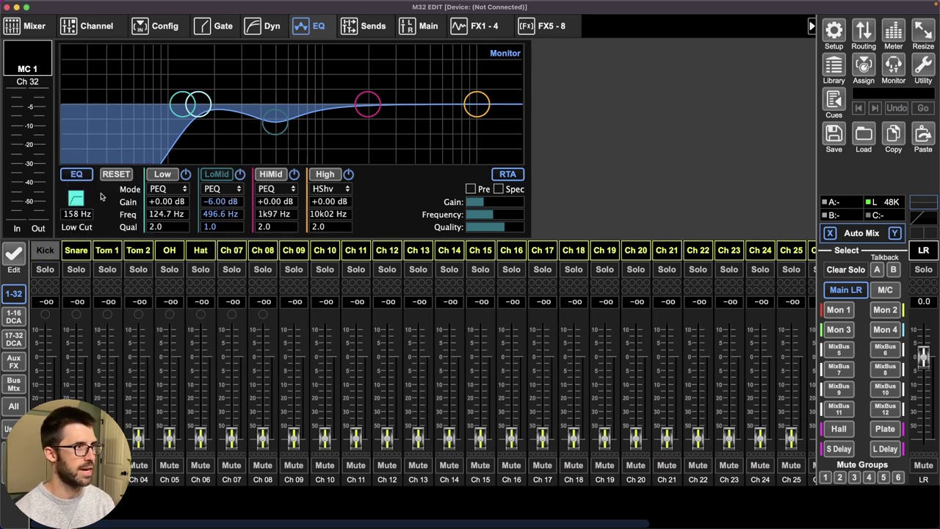
pyautogui.doubleClick(58, 259)
pyautogui.click(102, 199)
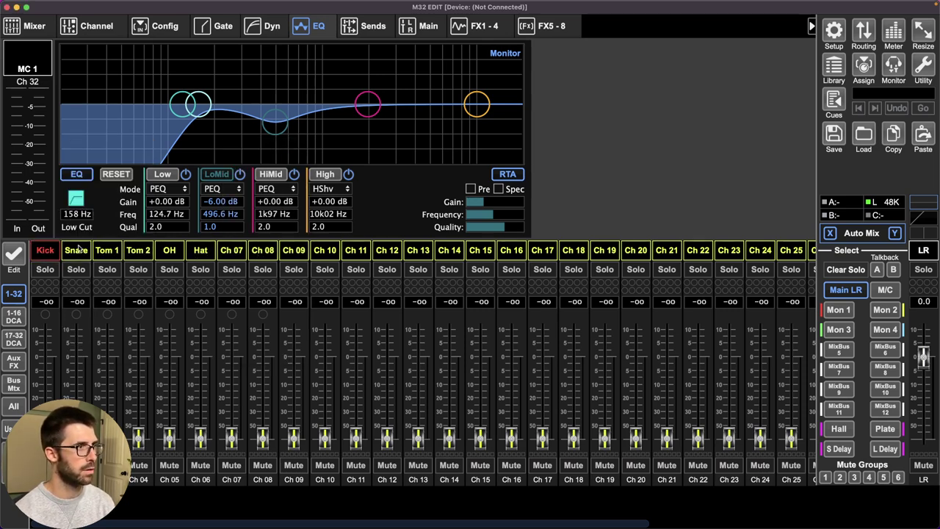
pyautogui.doubleClick(78, 254)
pyautogui.click(133, 198)
pyautogui.doubleClick(111, 253)
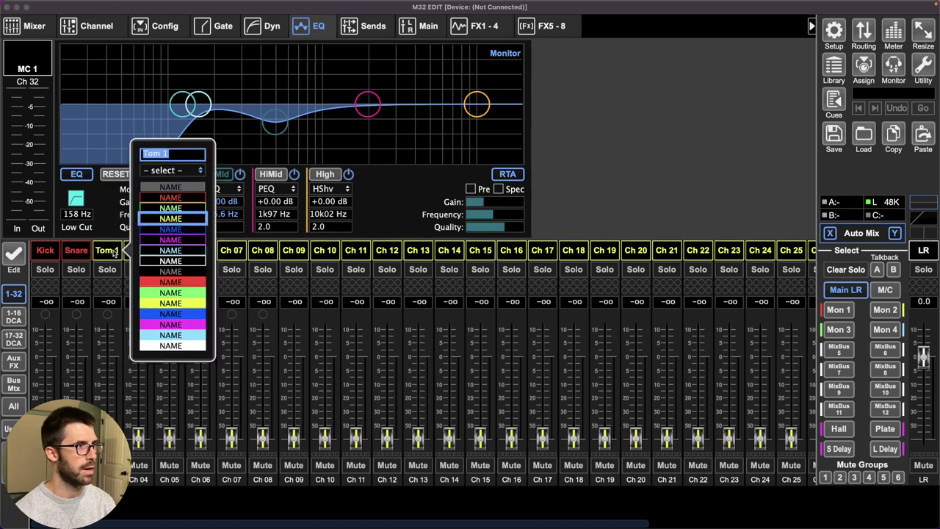
pyautogui.click(160, 200)
# Colour the Tom 2, OH and Hat channels red
pyautogui.doubleClick(144, 254)
pyautogui.click(198, 199)
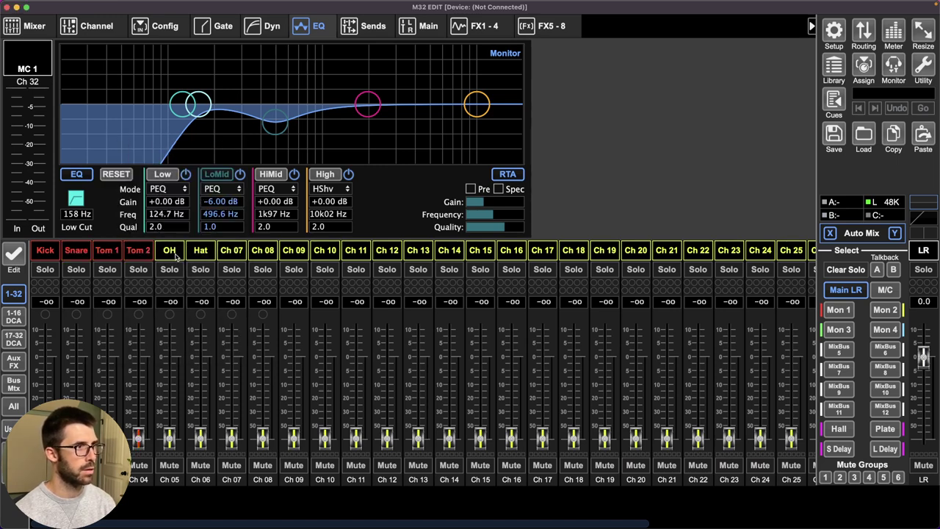
pyautogui.doubleClick(176, 256)
pyautogui.click(219, 206)
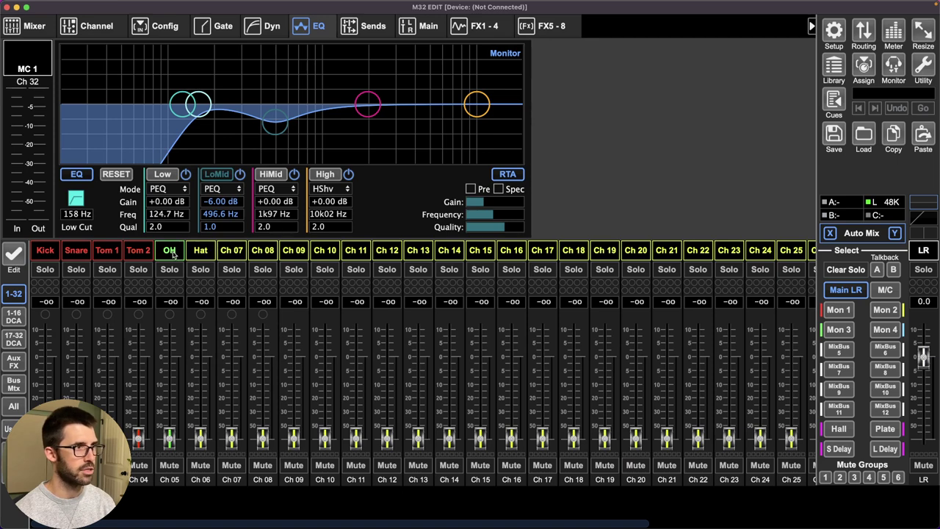
pyautogui.doubleClick(175, 255)
pyautogui.click(225, 201)
pyautogui.doubleClick(202, 251)
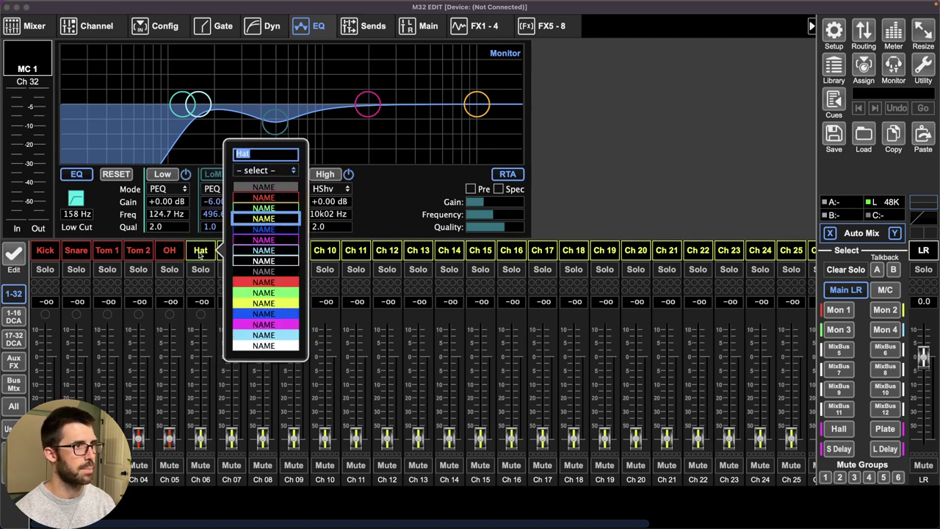
pyautogui.click(256, 199)
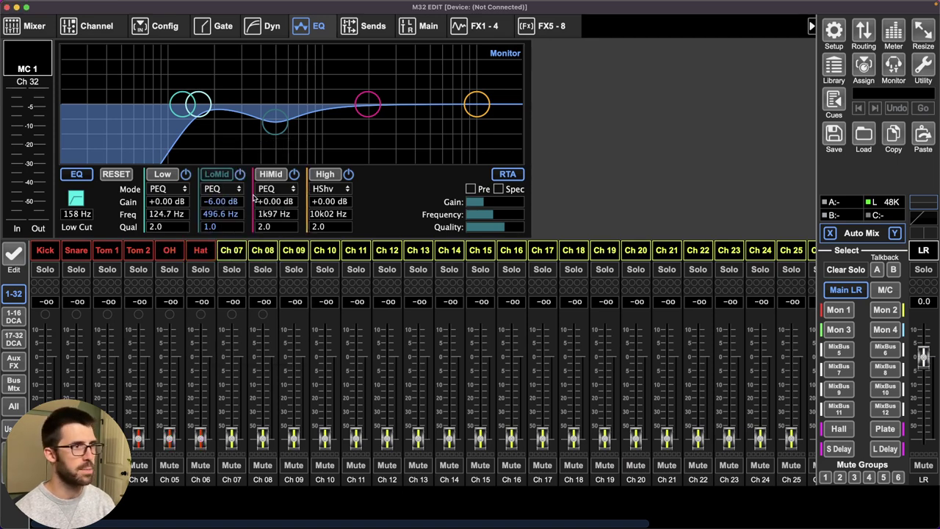
# Leave channel 7 unnamed and name channel 9 'Bass'
pyautogui.doubleClick(231, 250)
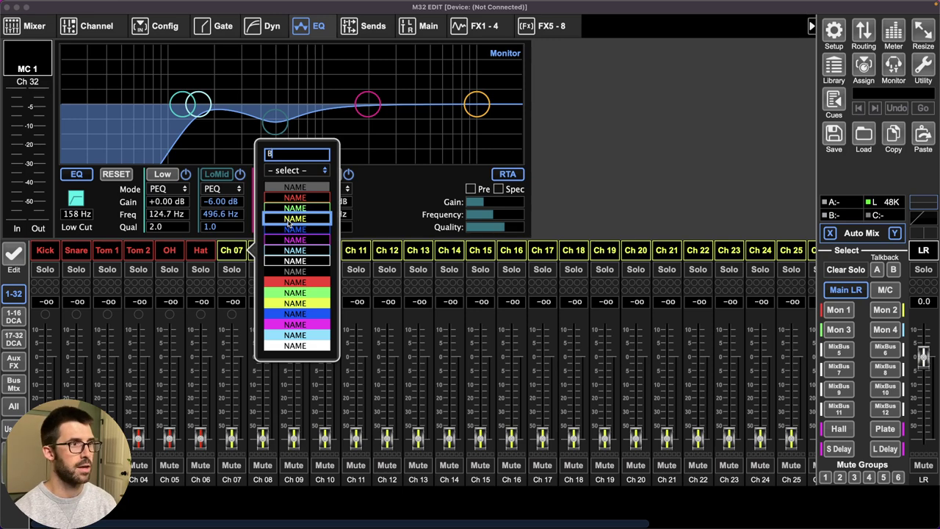
pyautogui.write('B')
pyautogui.press('BackSpace')
pyautogui.press('Escape')
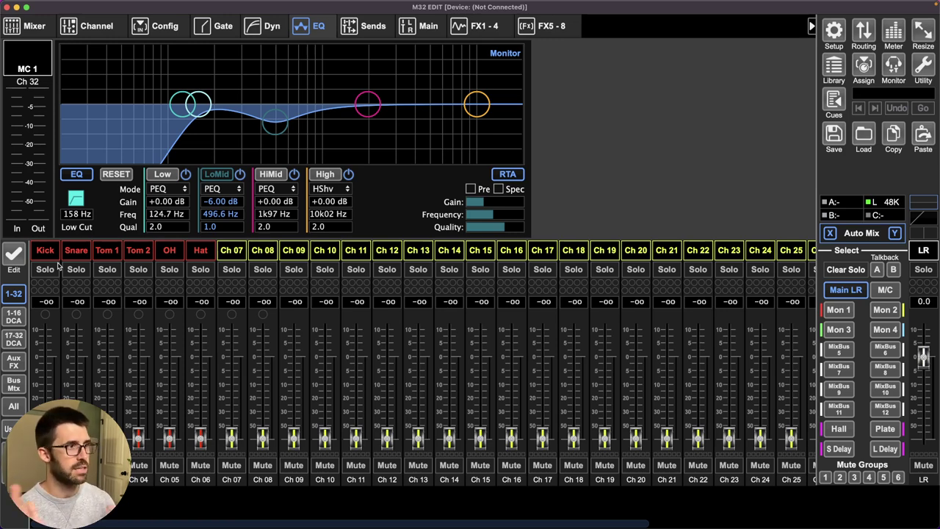
pyautogui.doubleClick(294, 253)
pyautogui.write('Bass')
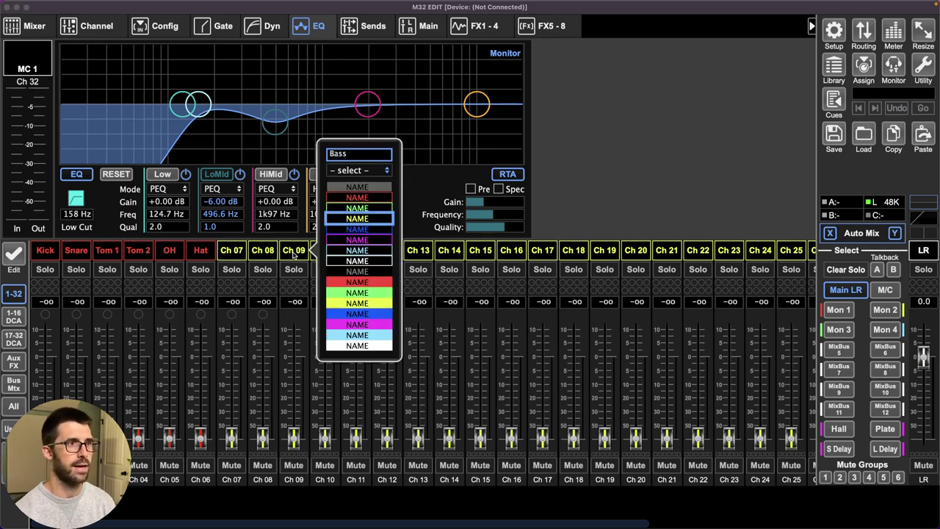
pyautogui.press('Return')
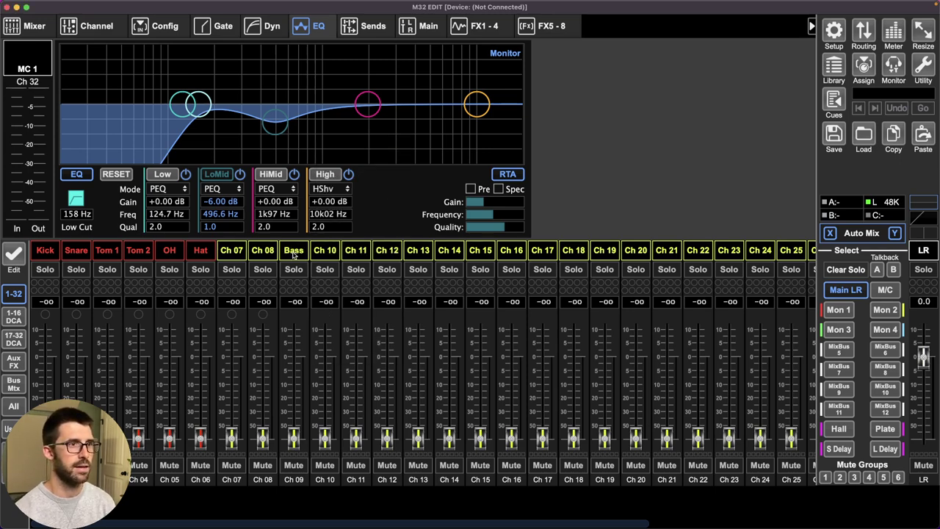
# Name channels 11 and 12 'Elec L' and 'Elec R'
pyautogui.doubleClick(356, 251)
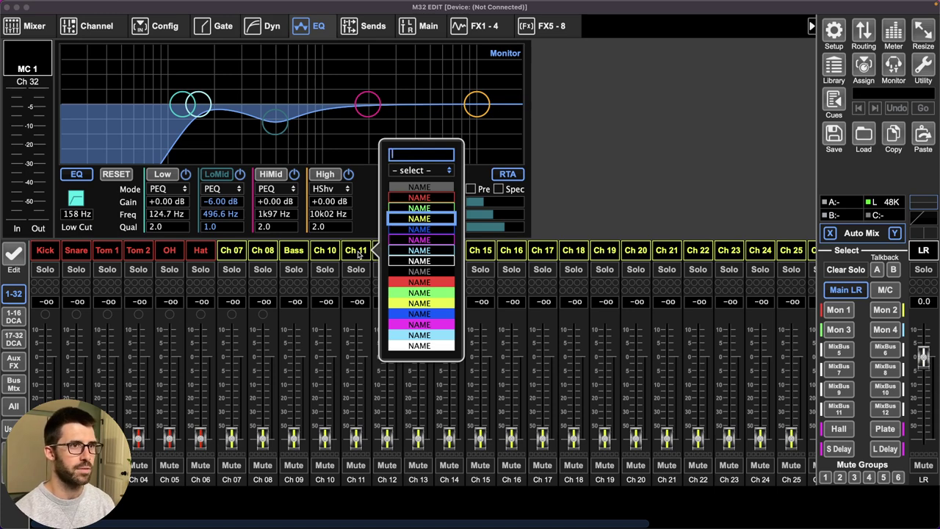
pyautogui.write('Ele')
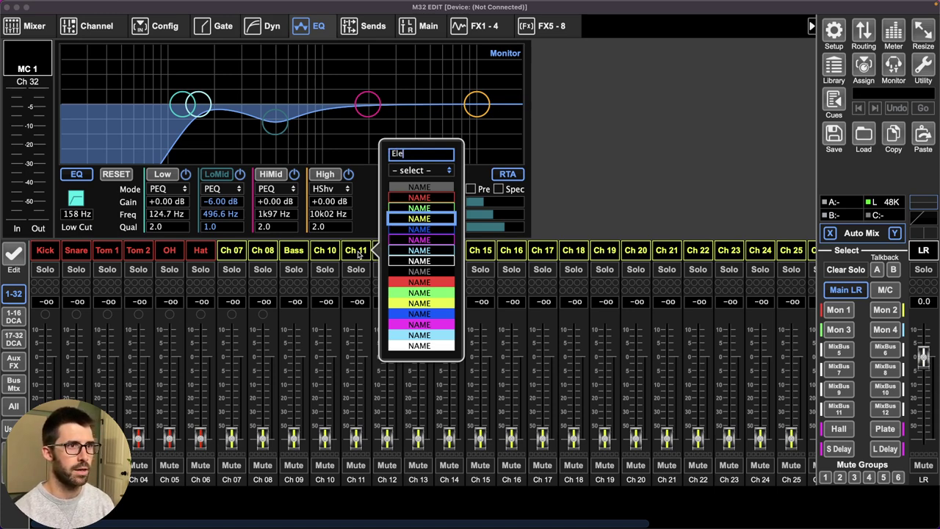
pyautogui.write('c')
pyautogui.press('Return')
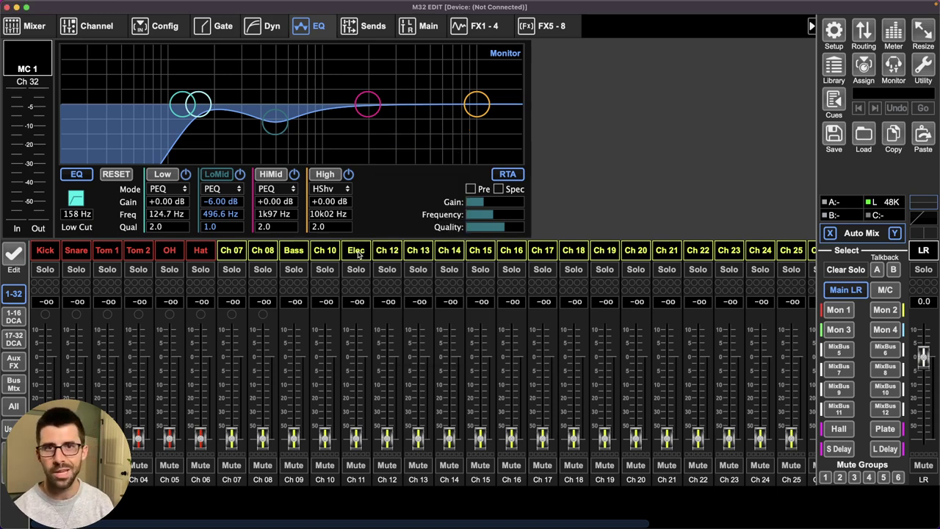
pyautogui.doubleClick(356, 255)
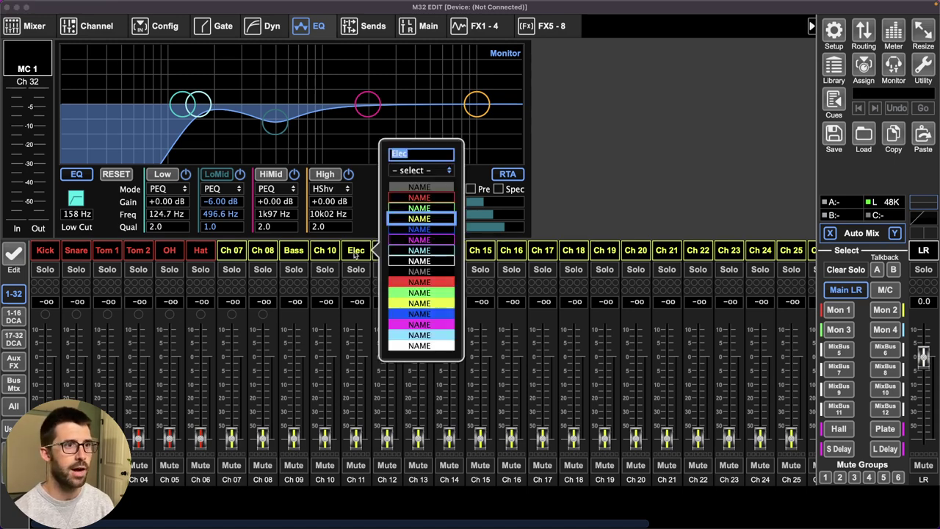
pyautogui.press('Right')
pyautogui.write('L')
pyautogui.press('Return')
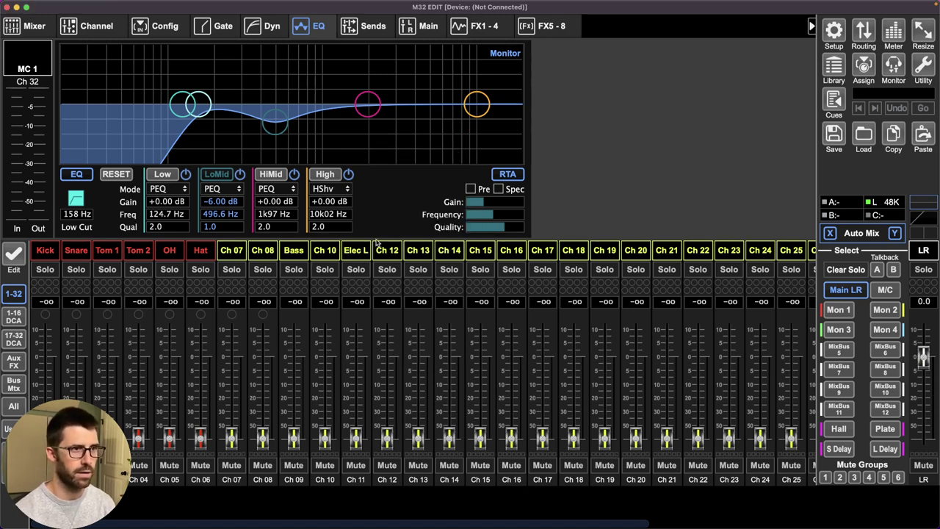
pyautogui.doubleClick(391, 249)
pyautogui.write('Elec R')
pyautogui.press('Return')
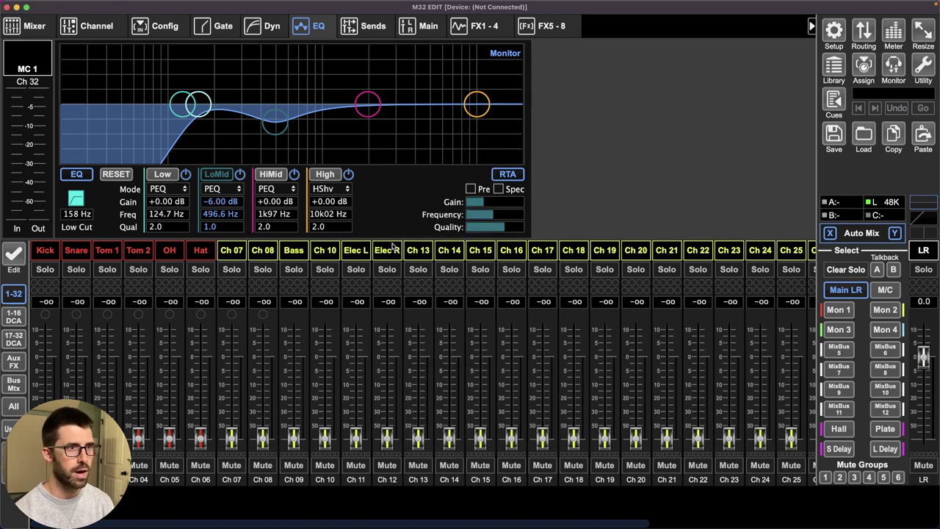
# Colour Elec L green and stereo-link it with Elec R via Config
pyautogui.doubleClick(358, 251)
pyautogui.click(439, 209)
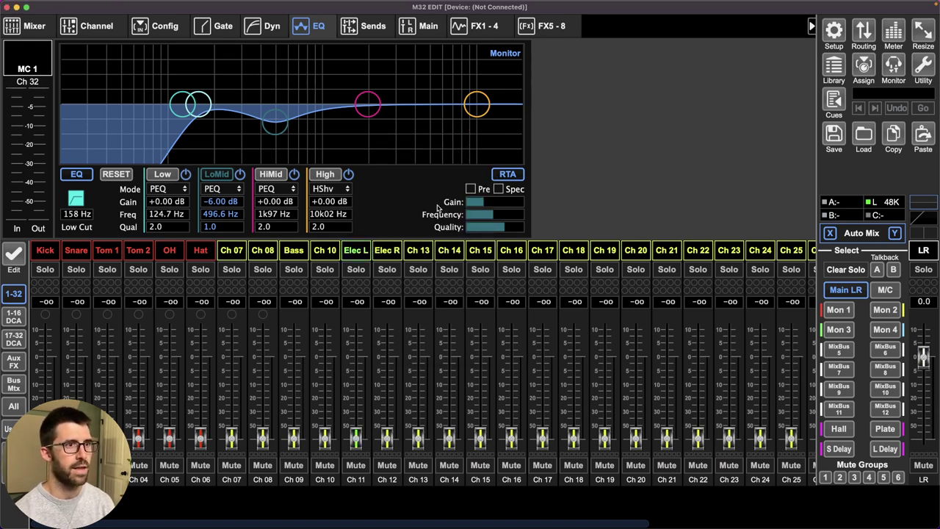
pyautogui.click(357, 250)
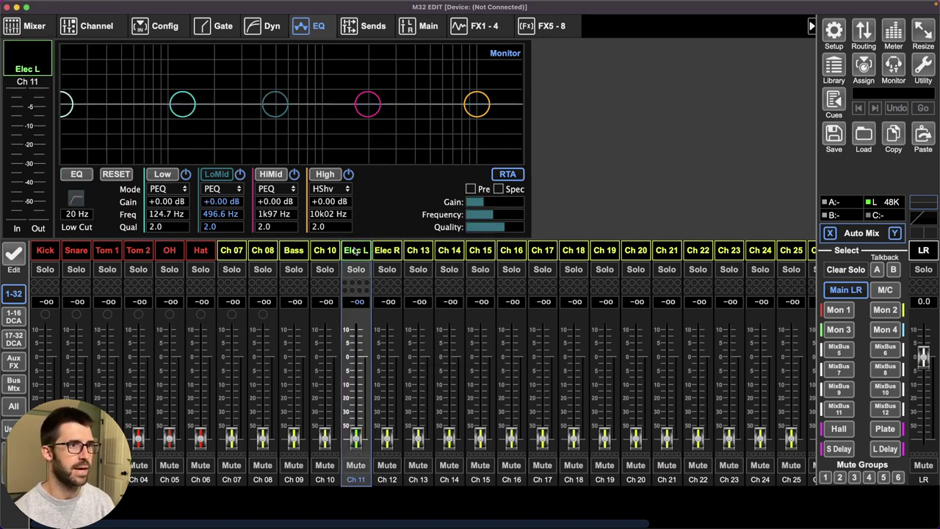
pyautogui.click(77, 175)
pyautogui.click(150, 32)
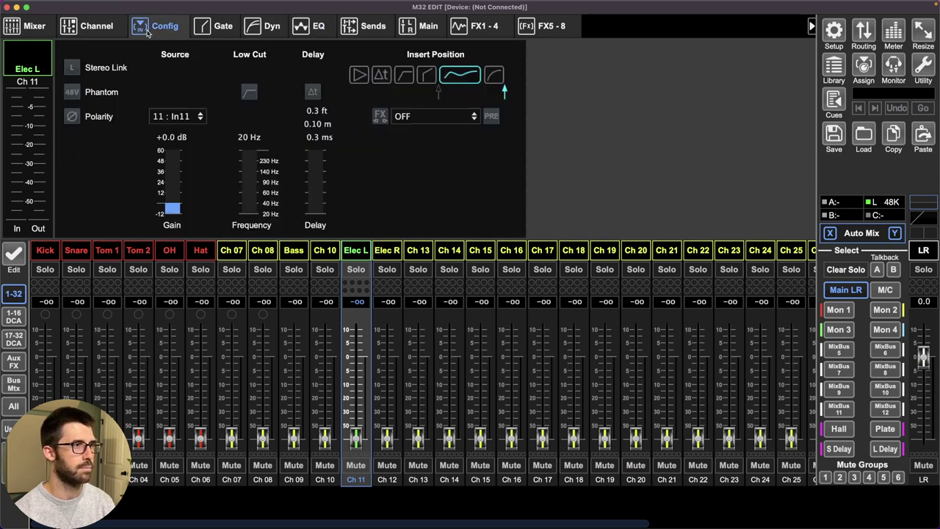
pyautogui.click(72, 68)
pyautogui.click(438, 302)
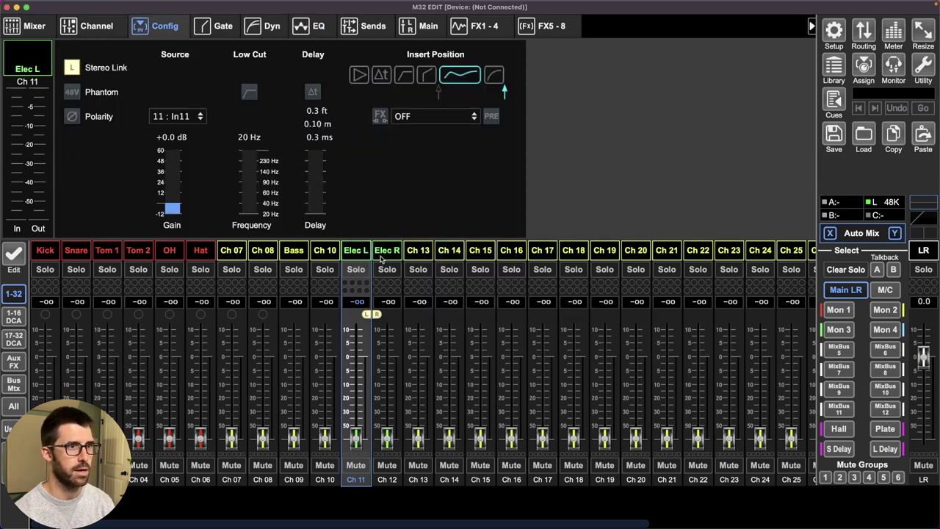
pyautogui.click(99, 29)
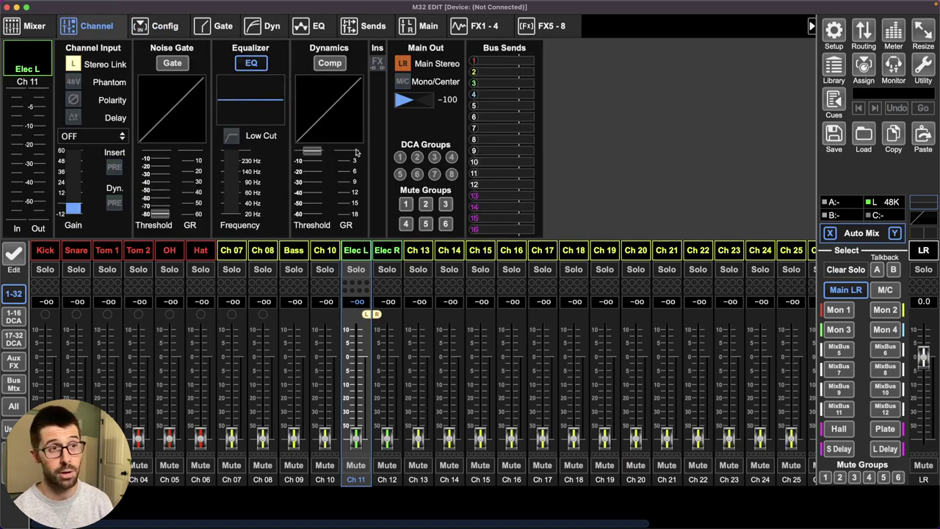
# Colour channels 10, 8 and 7 grey
pyautogui.click(333, 254)
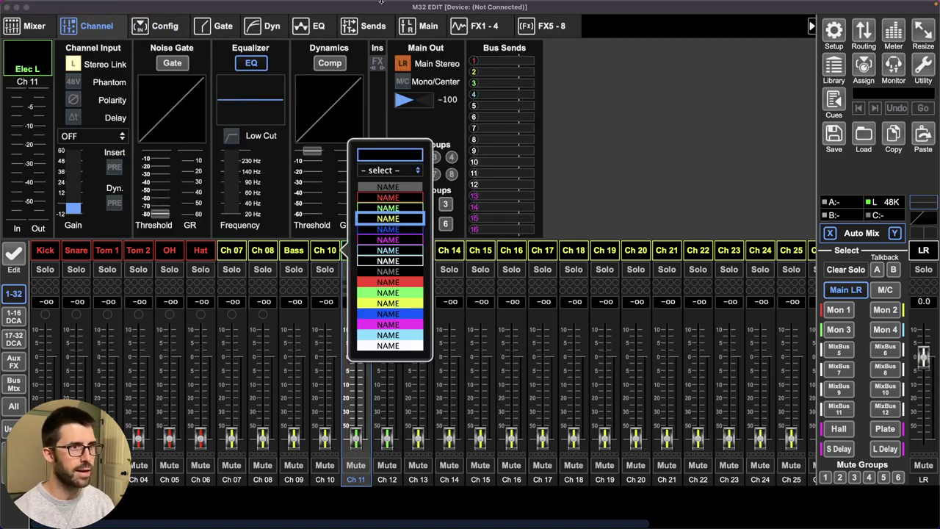
pyautogui.click(388, 271)
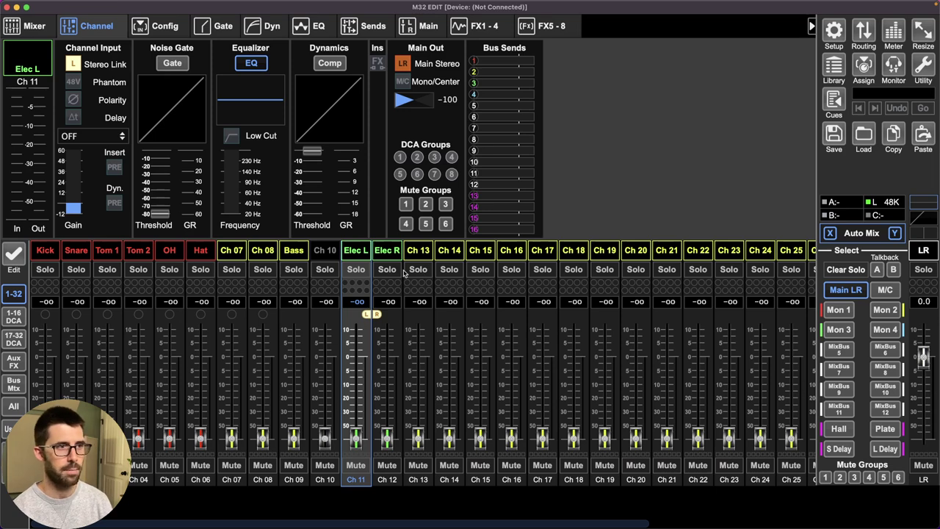
pyautogui.click(263, 250)
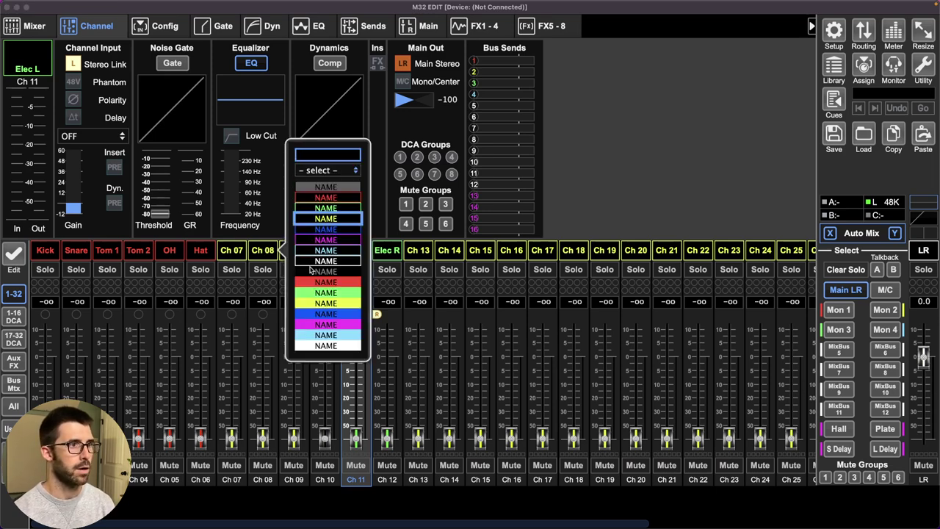
pyautogui.click(310, 271)
pyautogui.click(232, 251)
pyautogui.click(286, 274)
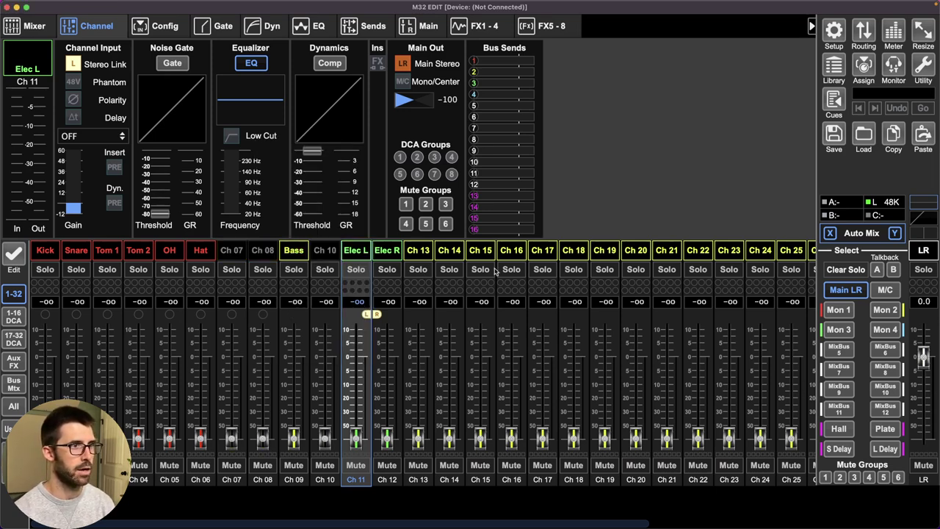
# Set channel 15's colour to white
pyautogui.click(430, 259)
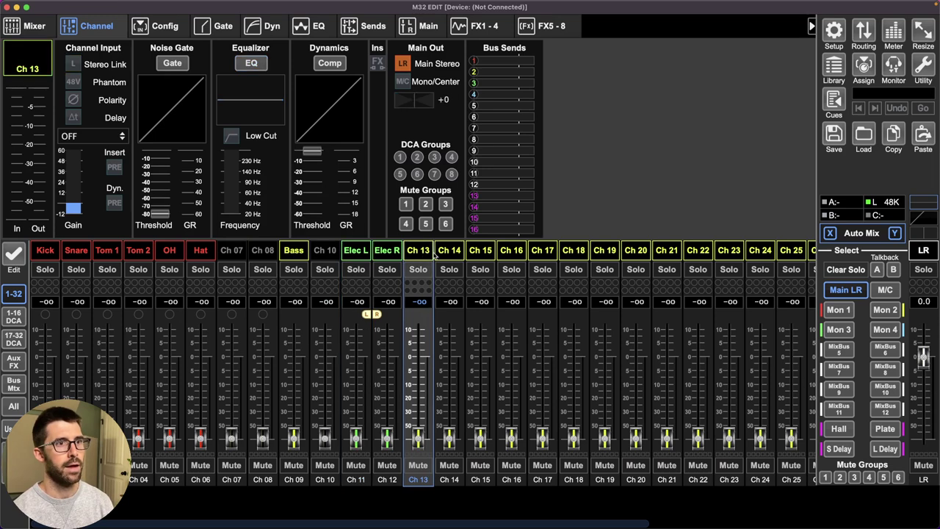
pyautogui.click(513, 251)
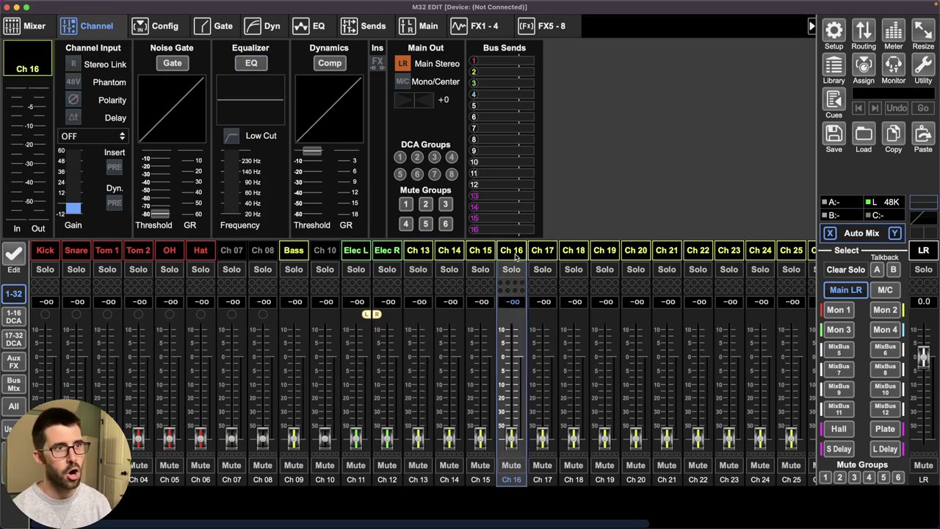
pyautogui.click(479, 253)
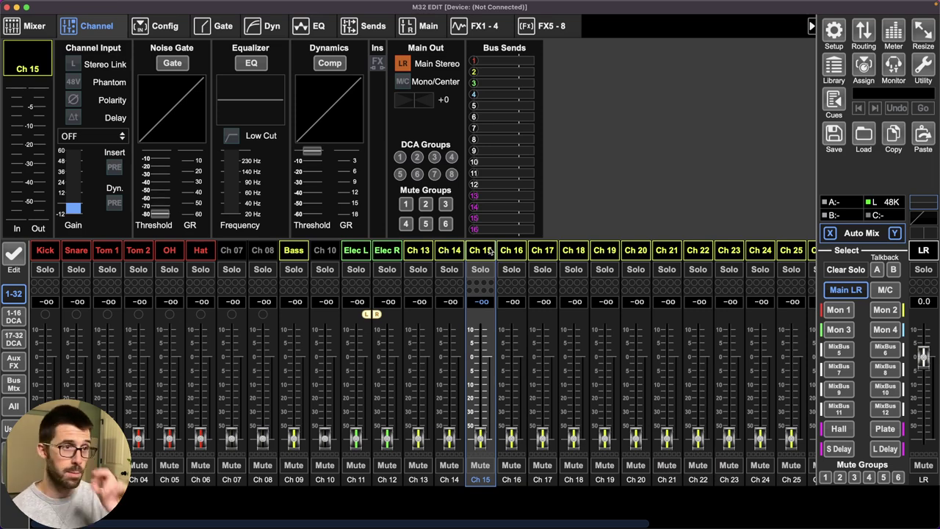
pyautogui.click(564, 253)
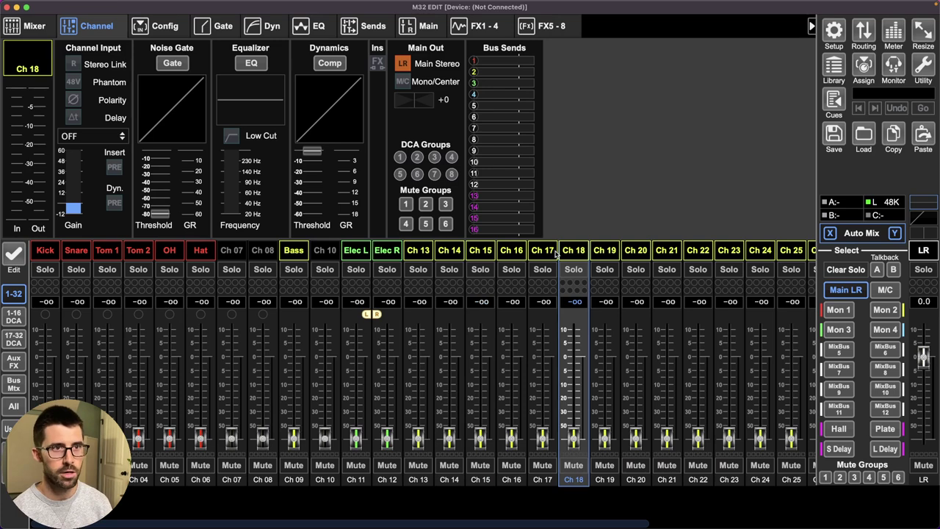
pyautogui.click(544, 257)
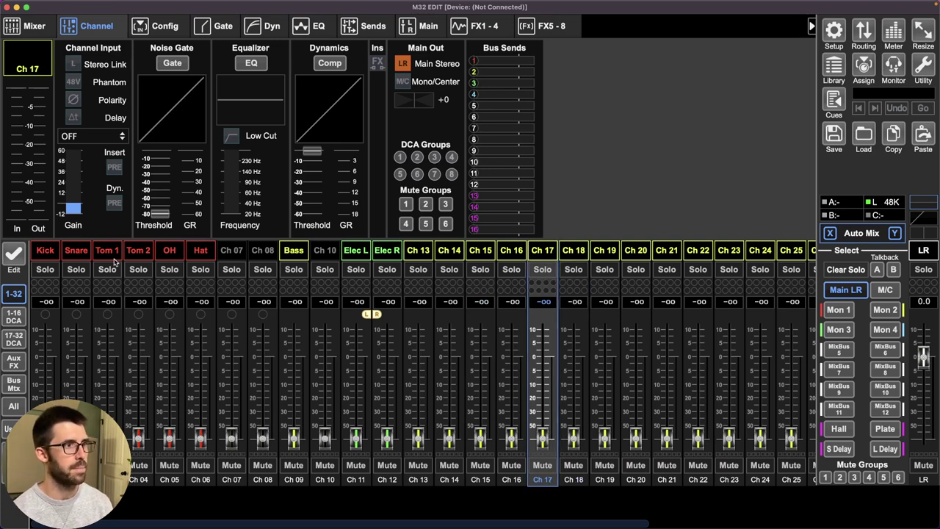
pyautogui.click(490, 255)
pyautogui.doubleClick(490, 255)
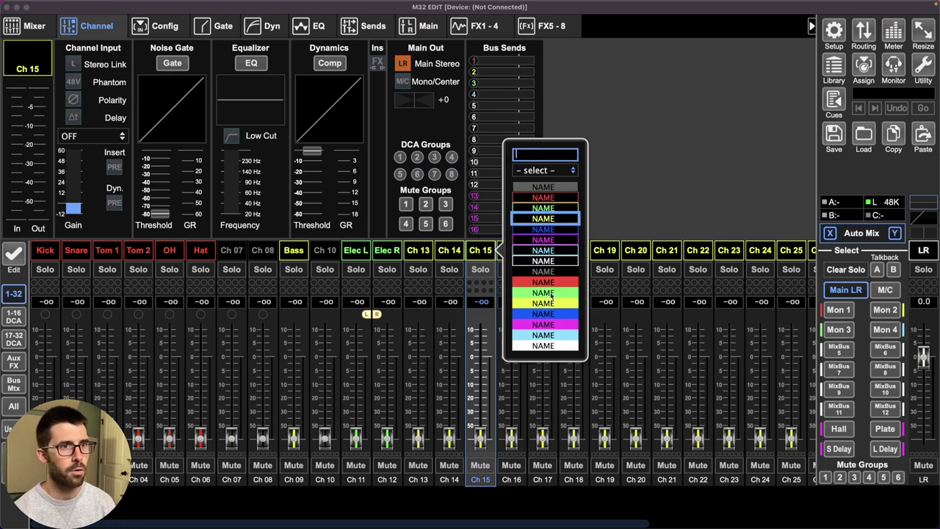
pyautogui.click(543, 250)
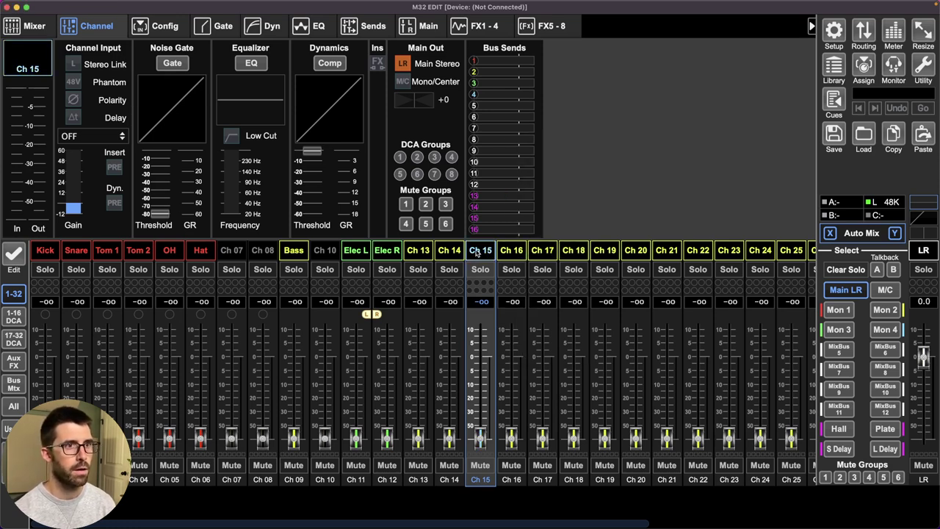
# Name channel 15 'Vox' and channel 16 'Vox 2'
pyautogui.doubleClick(478, 251)
pyautogui.write('Vox')
pyautogui.press('Return')
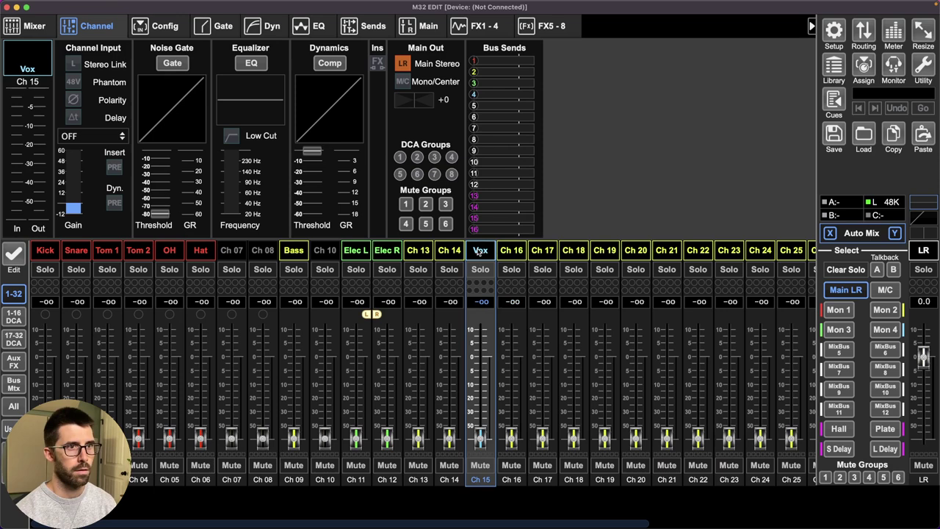
pyautogui.doubleClick(507, 255)
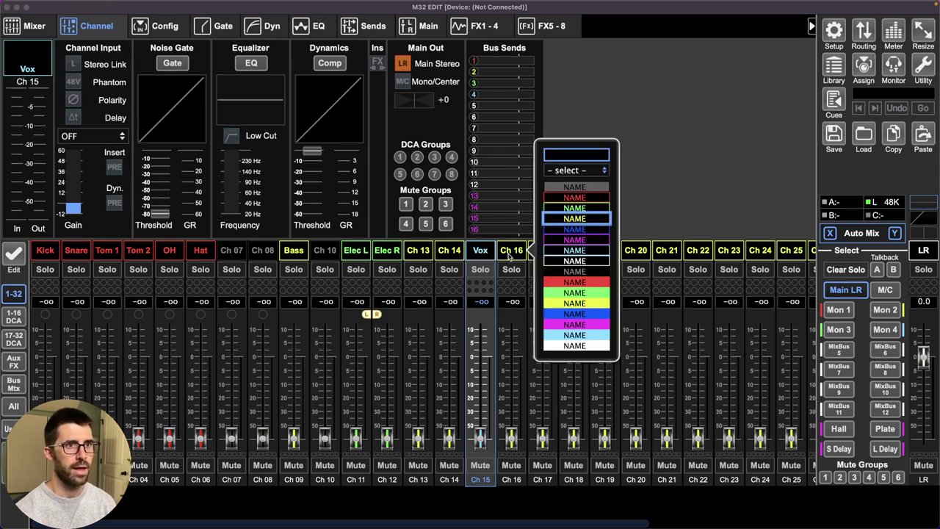
pyautogui.click(506, 252)
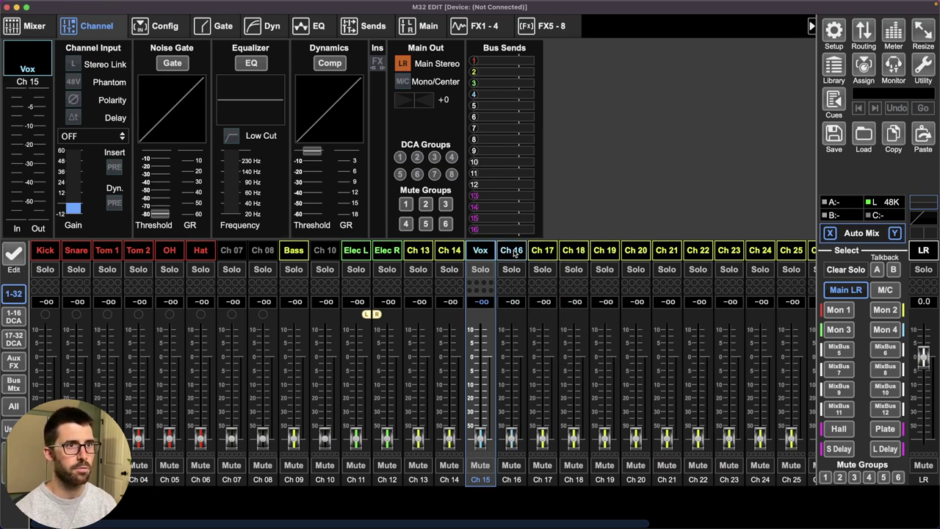
pyautogui.click(514, 252)
pyautogui.doubleClick(514, 252)
pyautogui.write('V')
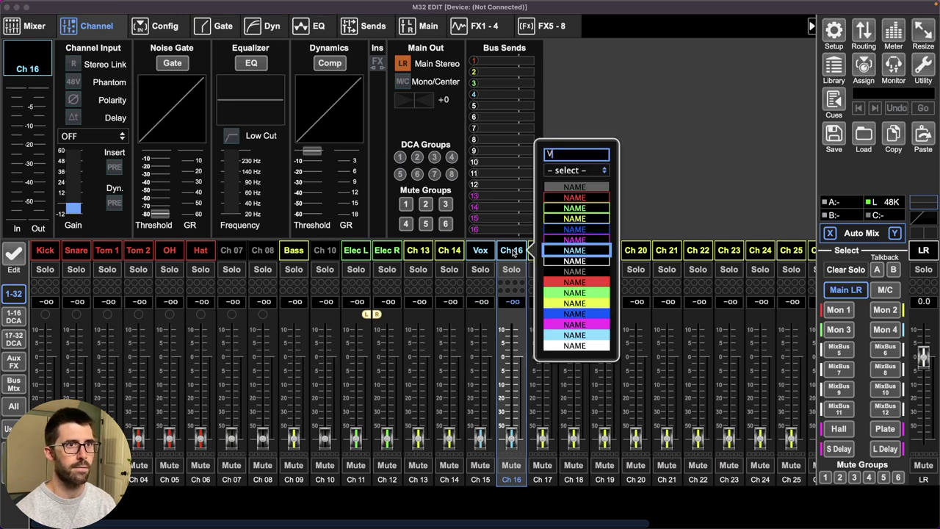
pyautogui.write('ox 2')
pyautogui.press('Return')
# Extend channel 15's name to 'Vox 1' and check both vocal channels
pyautogui.doubleClick(481, 254)
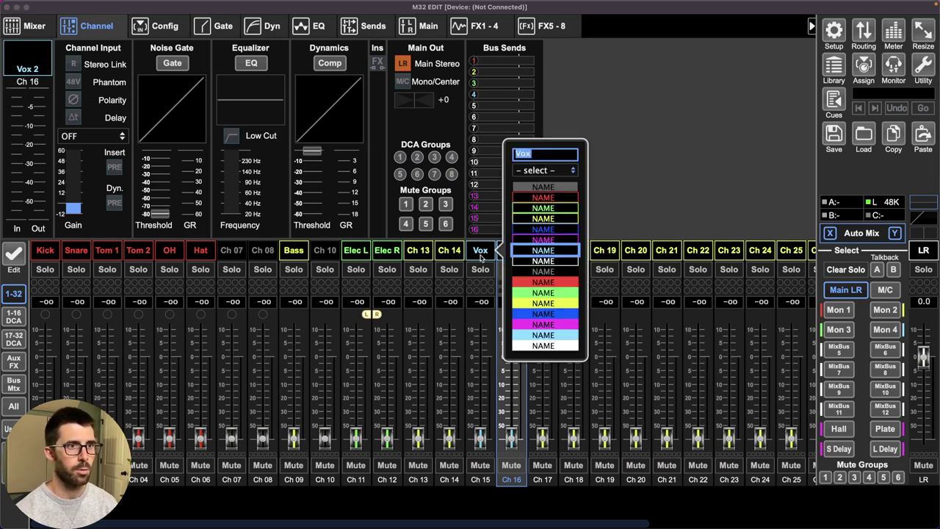
pyautogui.write('1')
pyautogui.press('Return')
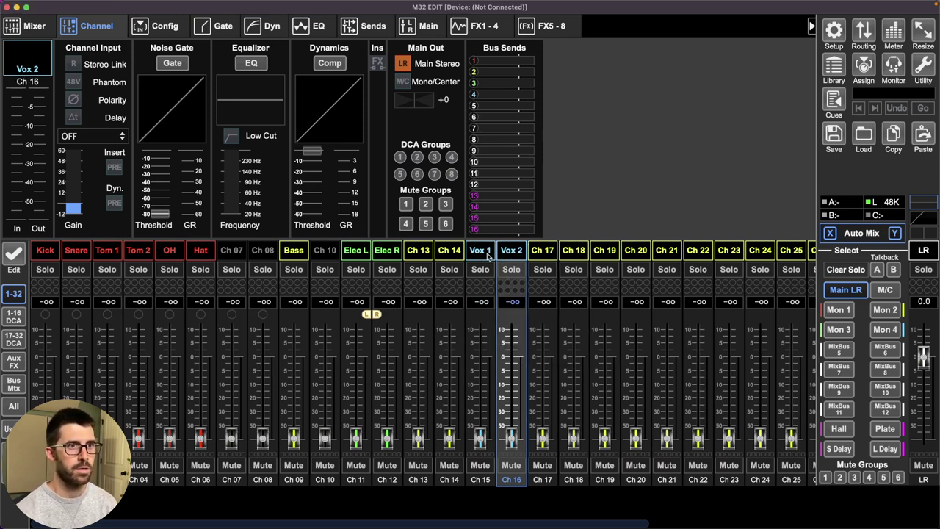
pyautogui.click(489, 256)
pyautogui.click(519, 254)
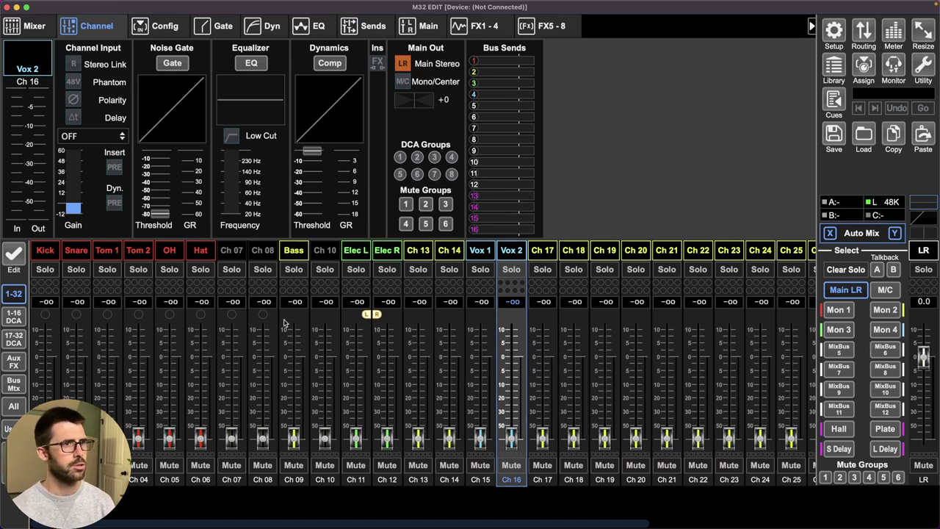
pyautogui.click(551, 252)
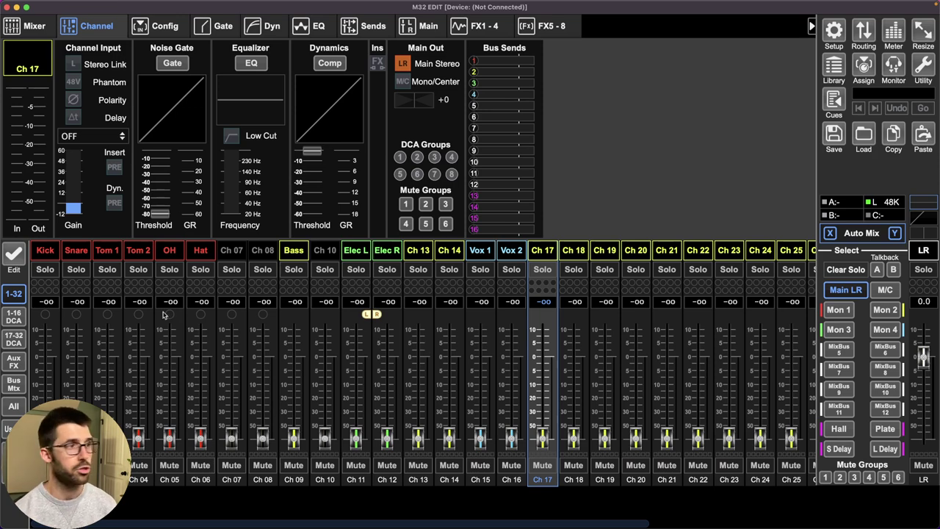
# Turn on EQ and the low cut for the Kick channel
pyautogui.click(42, 250)
pyautogui.click(307, 27)
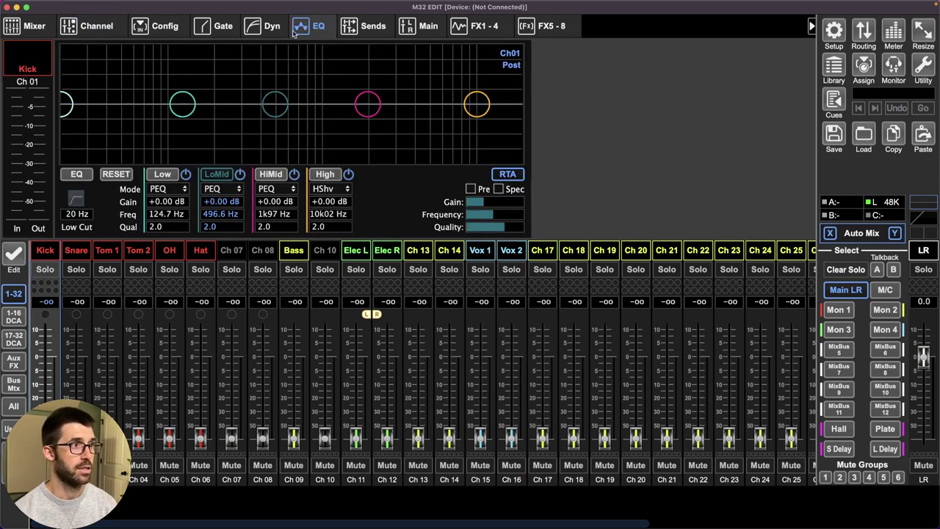
pyautogui.click(86, 175)
pyautogui.click(78, 200)
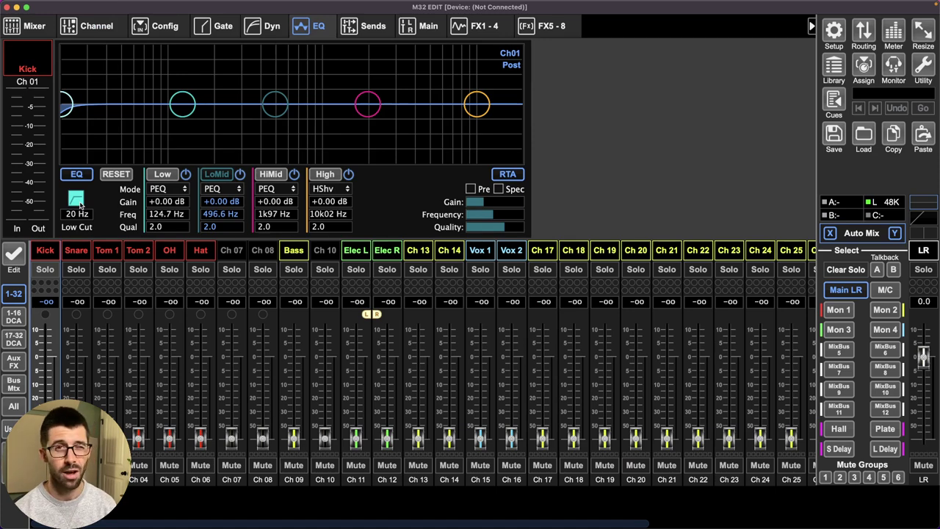
# Enable 101 Hz low cuts on the Snare and OH channels
pyautogui.click(79, 251)
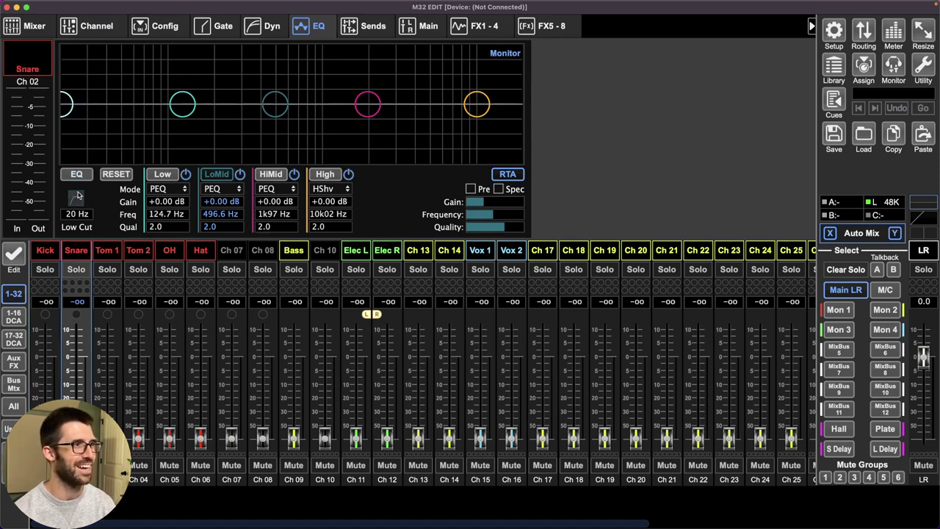
pyautogui.click(77, 197)
pyautogui.click(78, 214)
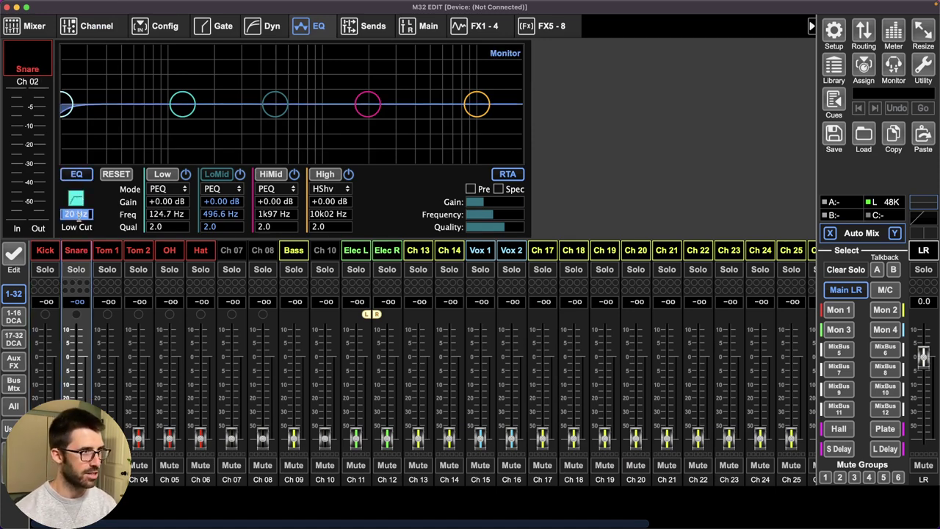
pyautogui.write('101')
pyautogui.press('Return')
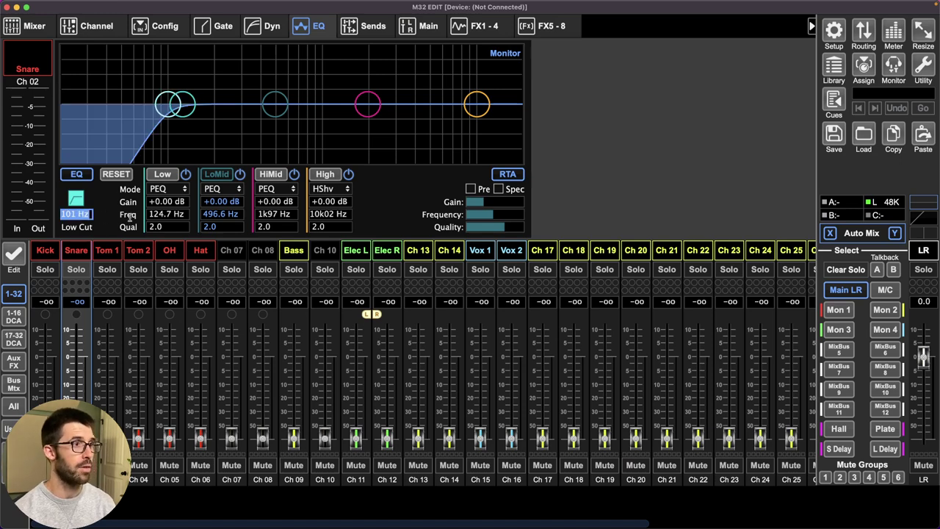
pyautogui.click(179, 251)
pyautogui.click(75, 197)
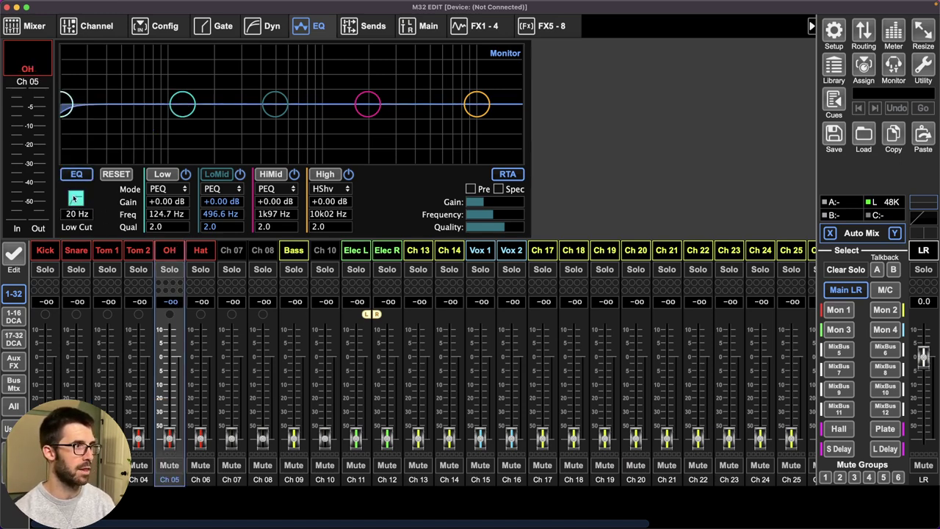
pyautogui.click(76, 214)
pyautogui.write('101')
pyautogui.press('Return')
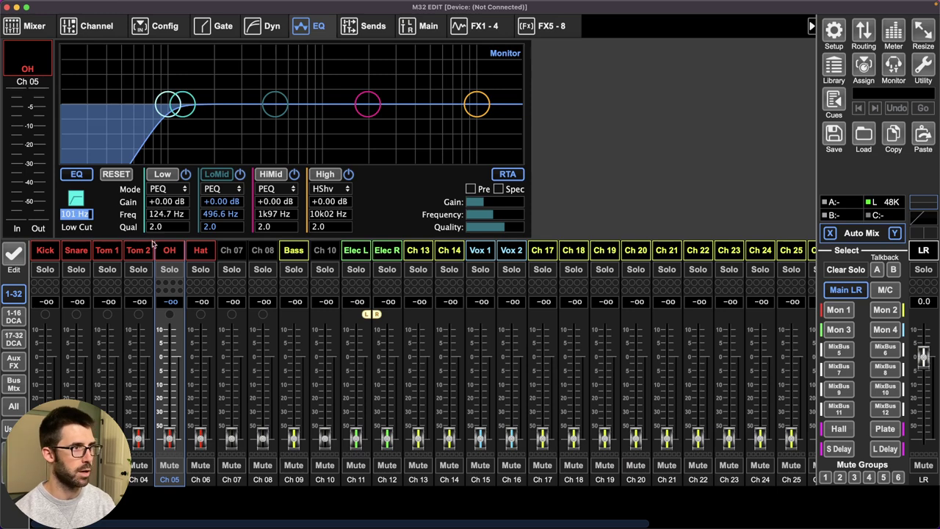
# Enable the Hat channel's low cut at about 101 Hz
pyautogui.click(198, 251)
pyautogui.click(75, 197)
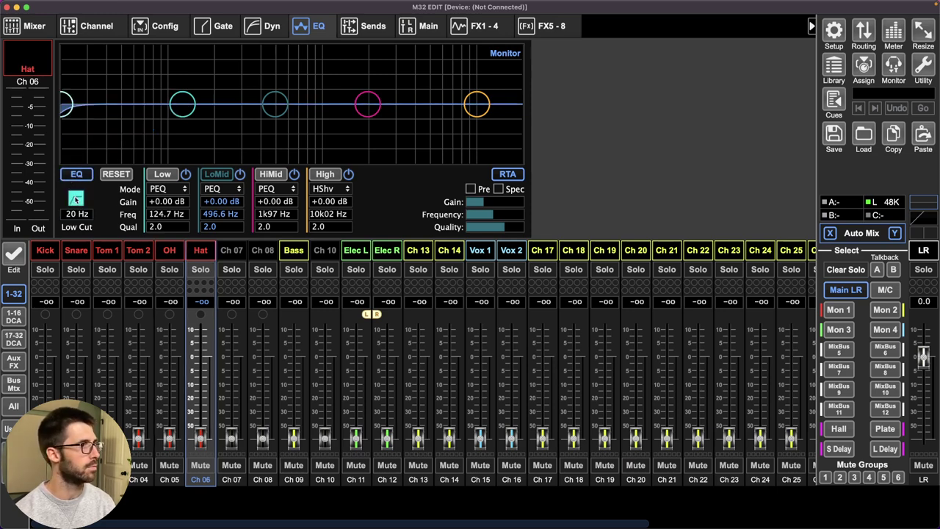
pyautogui.click(76, 214)
pyautogui.write('100')
pyautogui.press('Return')
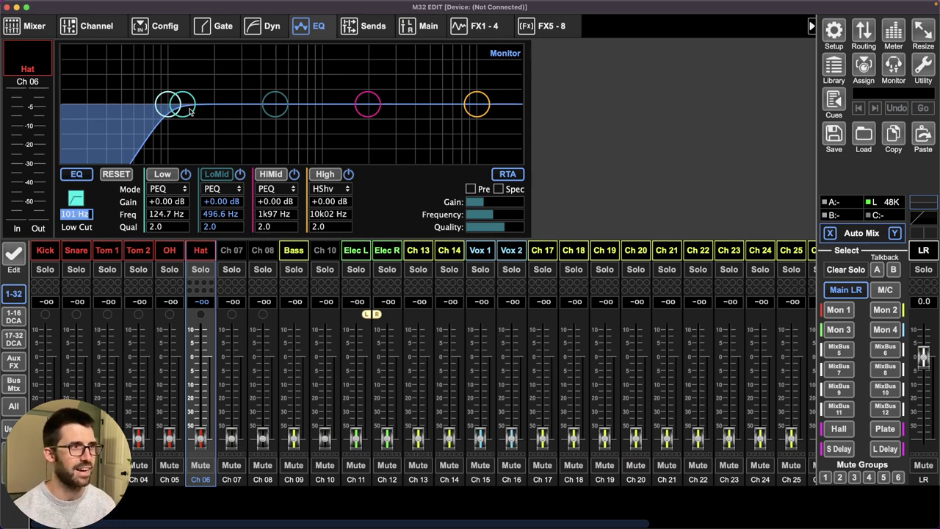
# Make Hat's Low band a low shelf pulled down as a gentle cut, then enable EQ on Tom 1
pyautogui.moveTo(190, 108); pyautogui.dragTo(197, 125)
pyautogui.click(177, 189)
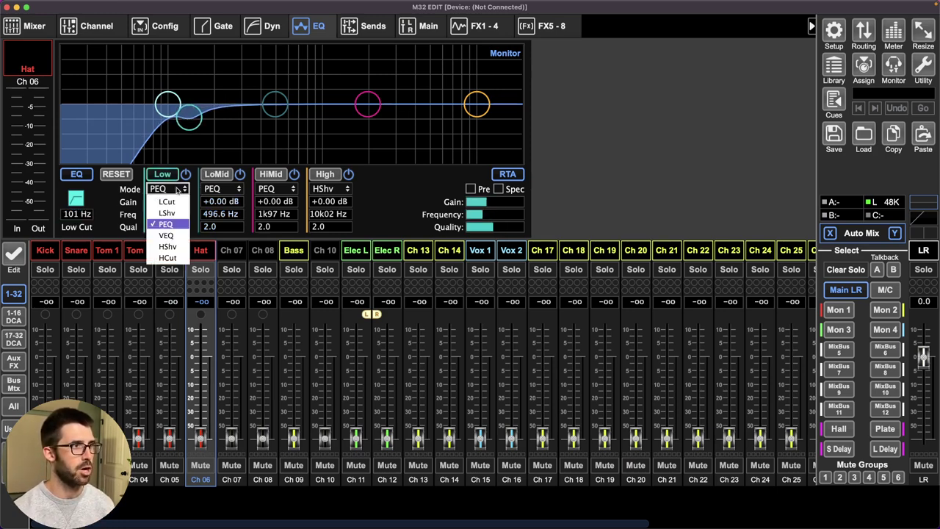
pyautogui.click(170, 213)
pyautogui.moveTo(189, 116)
pyautogui.mouseDown()
pyautogui.moveTo(213, 144)
pyautogui.moveTo(262, 143)
pyautogui.moveTo(259, 127)
pyautogui.moveTo(191, 107)
pyautogui.mouseUp()
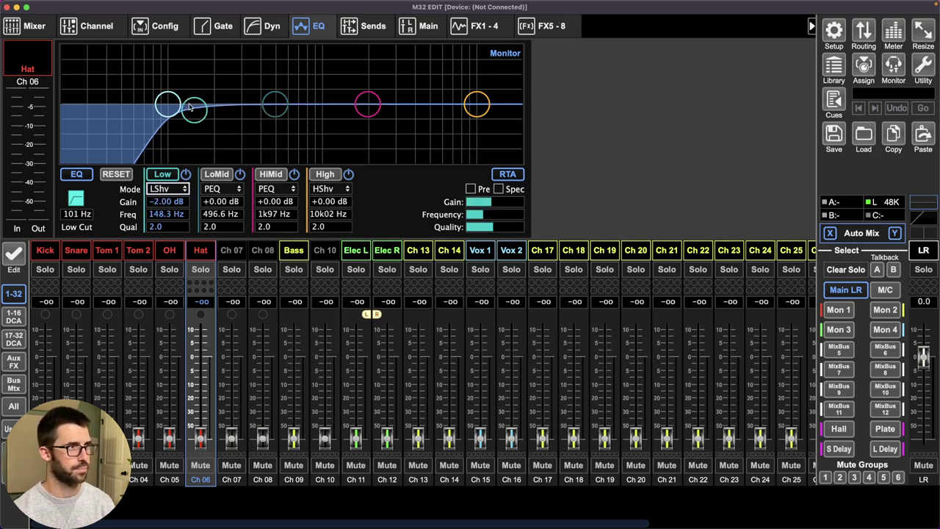
pyautogui.click(113, 252)
pyautogui.click(86, 174)
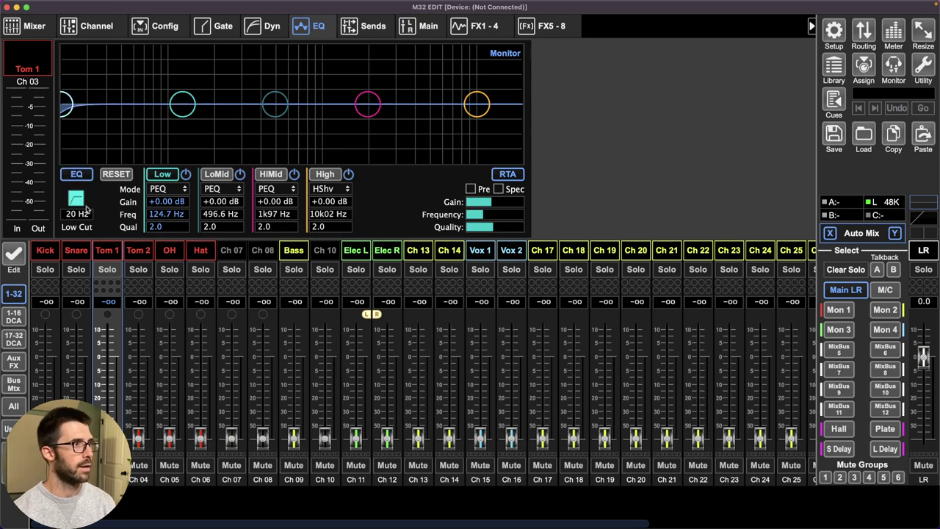
# Enable EQ and the low cut on Tom 2, then check the Kick and Snare EQs
pyautogui.click(133, 250)
pyautogui.click(77, 175)
pyautogui.click(76, 199)
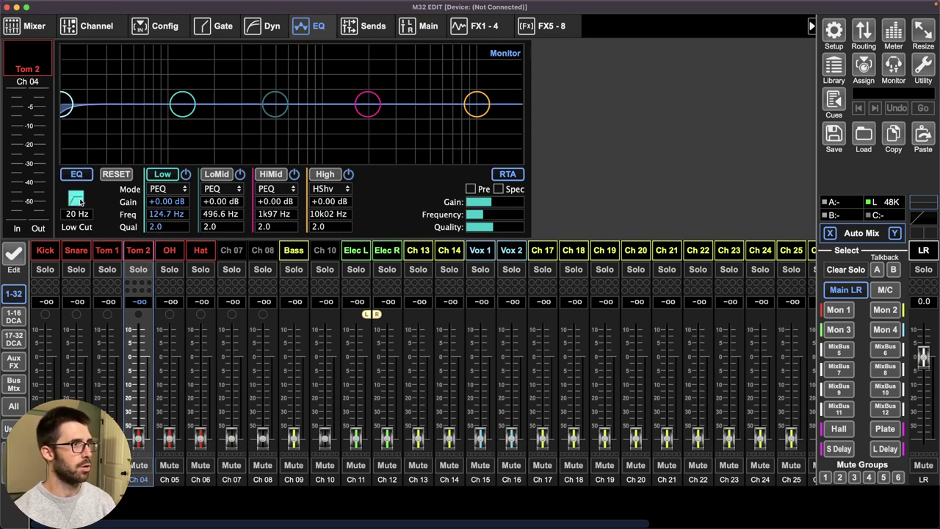
pyautogui.click(50, 253)
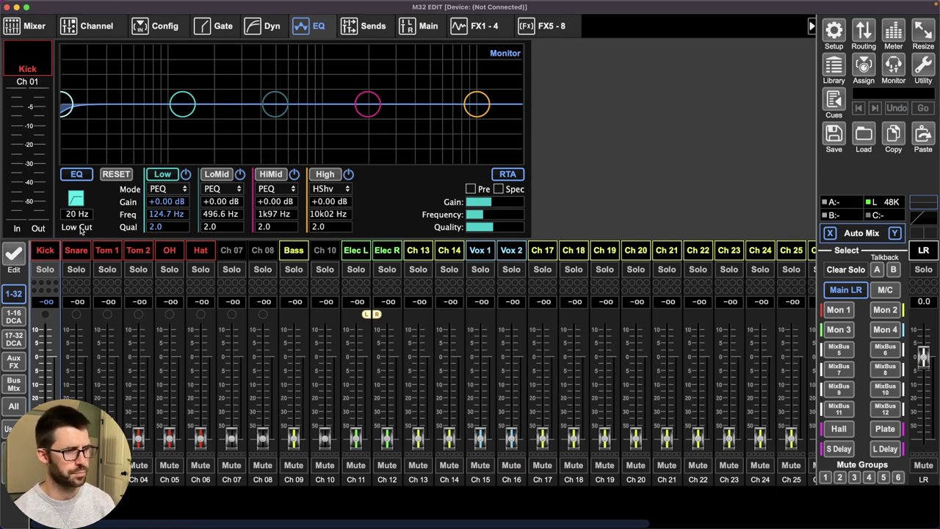
pyautogui.click(74, 253)
pyautogui.click(54, 252)
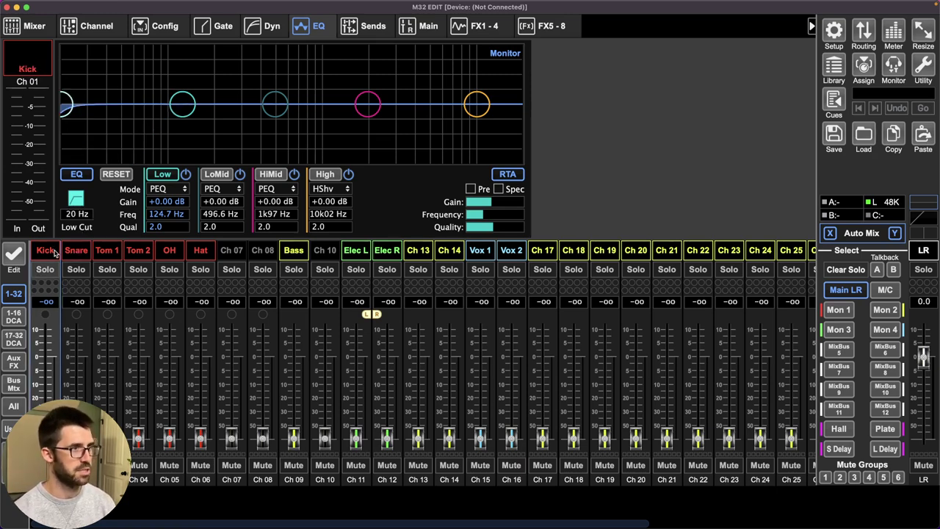
# Enable Elec L's low cut and raise it to 79 Hz
pyautogui.click(295, 250)
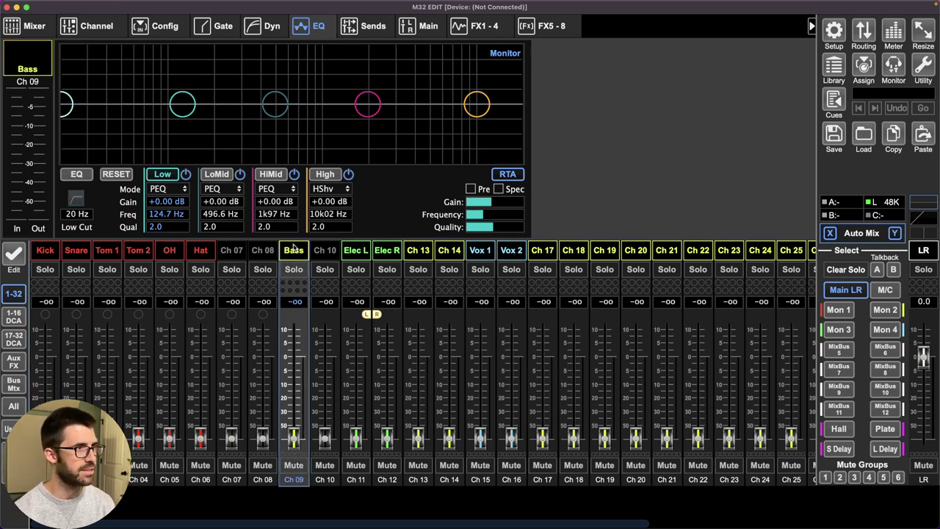
pyautogui.click(347, 251)
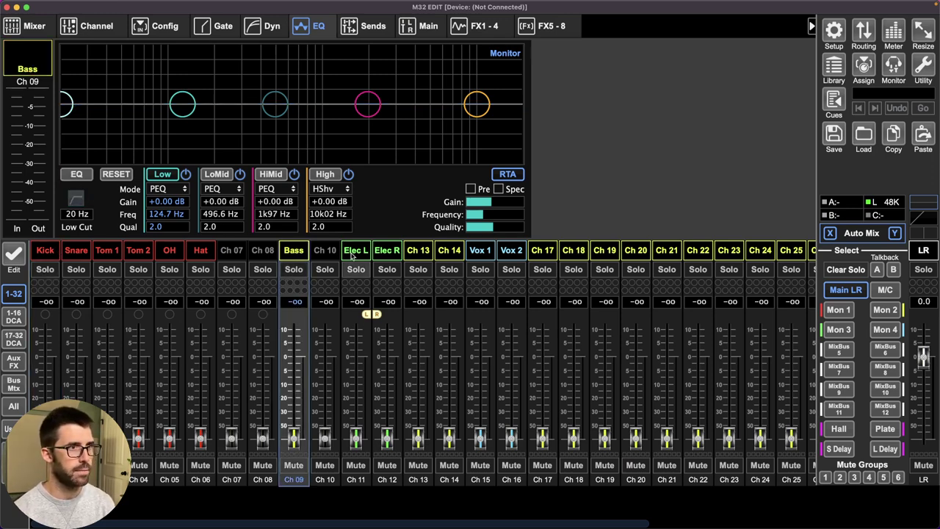
pyautogui.click(76, 199)
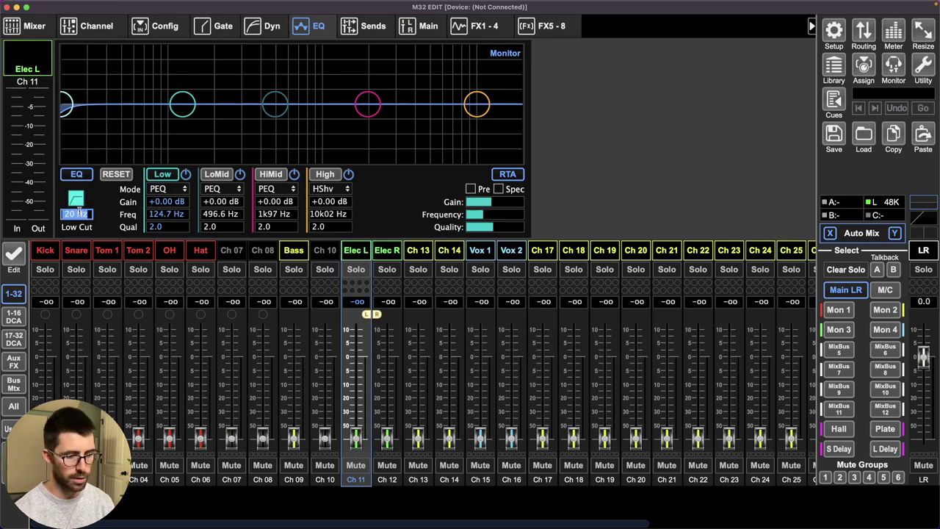
pyautogui.scroll(10, 80, 212)
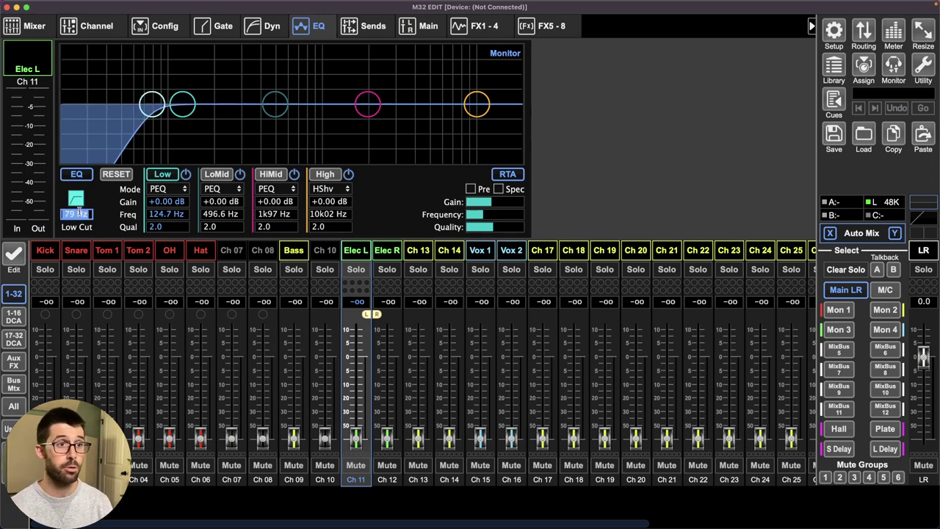
# Set the Ch 13 and Ch 14 label colours to grey
pyautogui.click(424, 252)
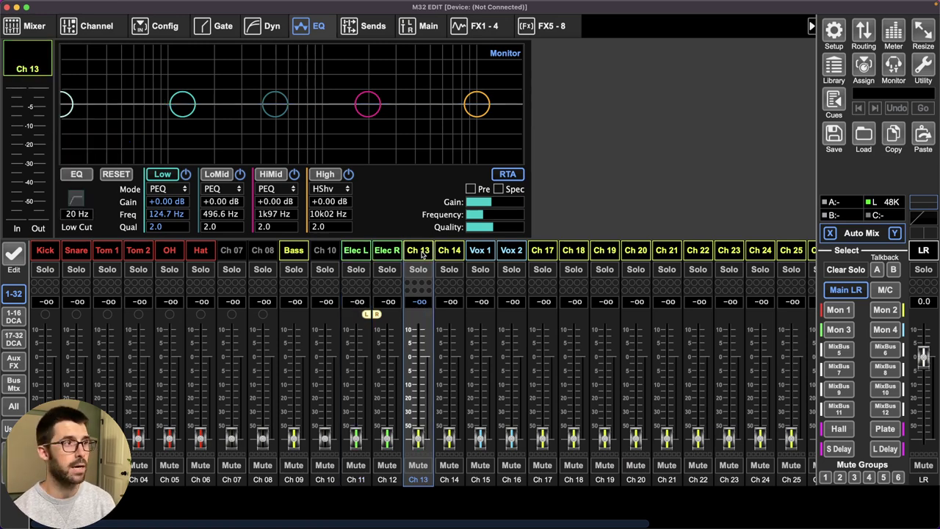
pyautogui.doubleClick(423, 253)
pyautogui.click(485, 271)
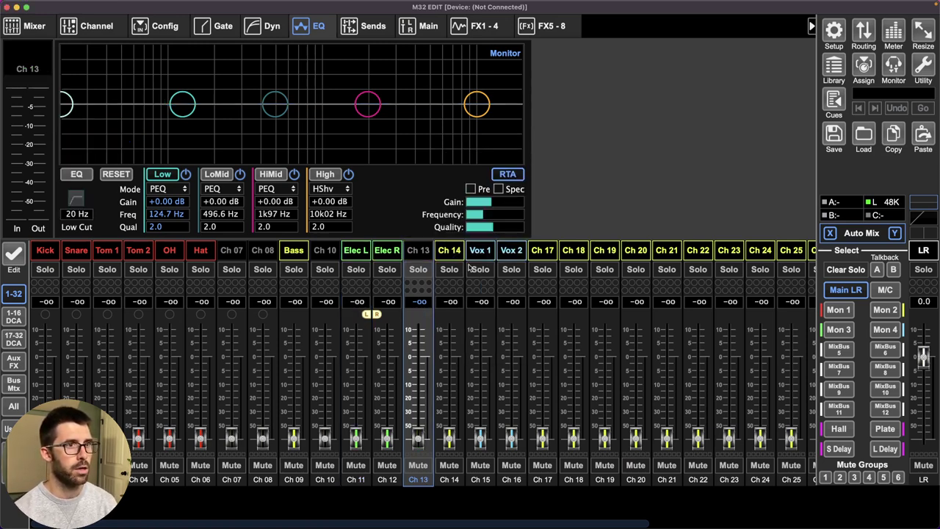
pyautogui.doubleClick(450, 253)
pyautogui.click(504, 271)
# Turn on EQ for Vox 1 with a 158 Hz low cut
pyautogui.click(481, 252)
pyautogui.click(76, 174)
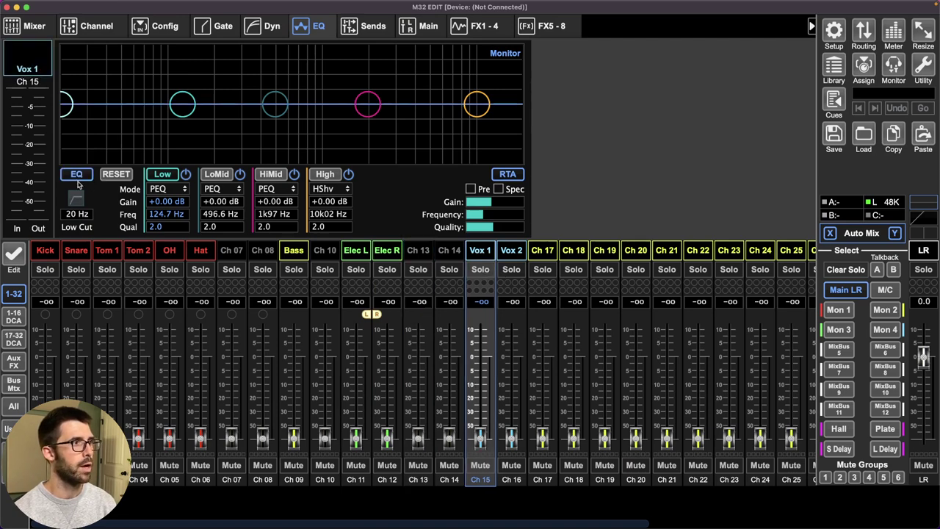
pyautogui.click(75, 198)
pyautogui.click(75, 213)
pyautogui.write('158')
pyautogui.press('Return')
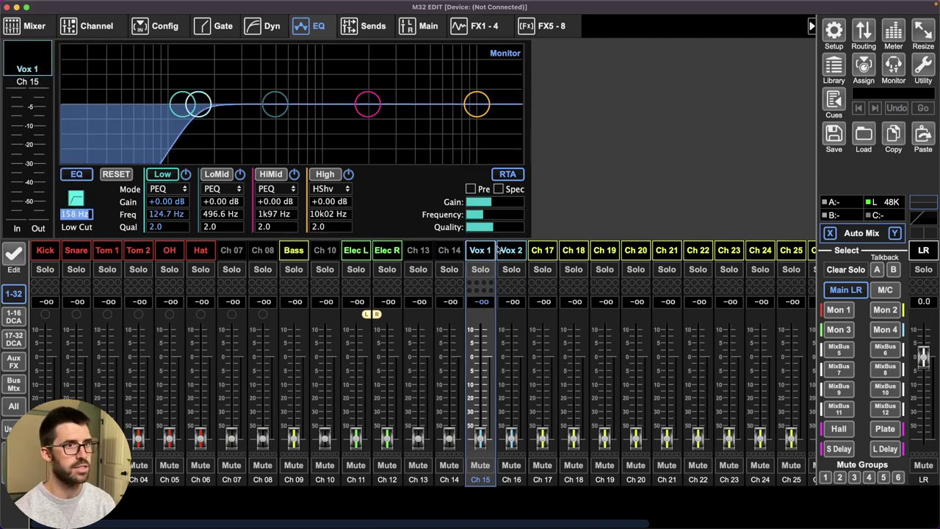
# Turn on EQ and the low cut for Vox 2
pyautogui.click(514, 251)
pyautogui.click(76, 174)
pyautogui.click(76, 198)
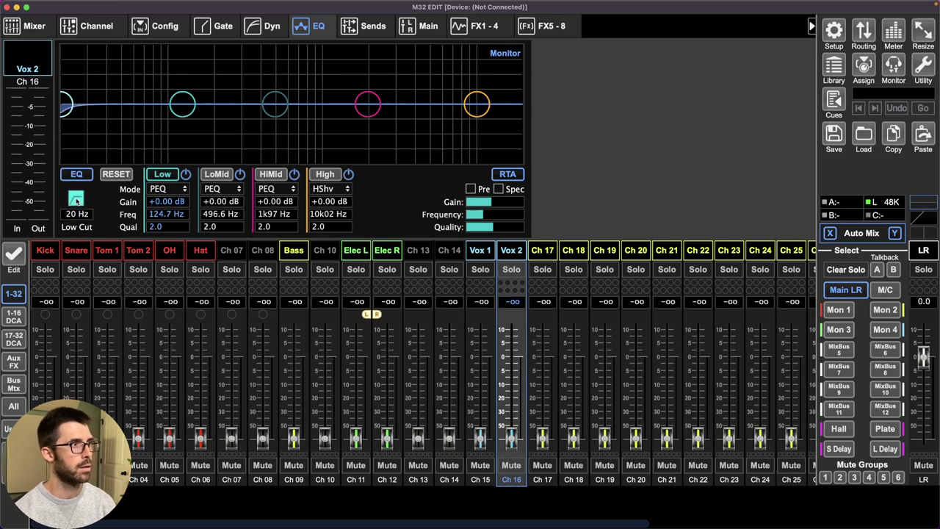
# Set Vox 2's low cut frequency to 158 Hz
pyautogui.click(74, 213)
pyautogui.write('158')
pyautogui.press('Return')
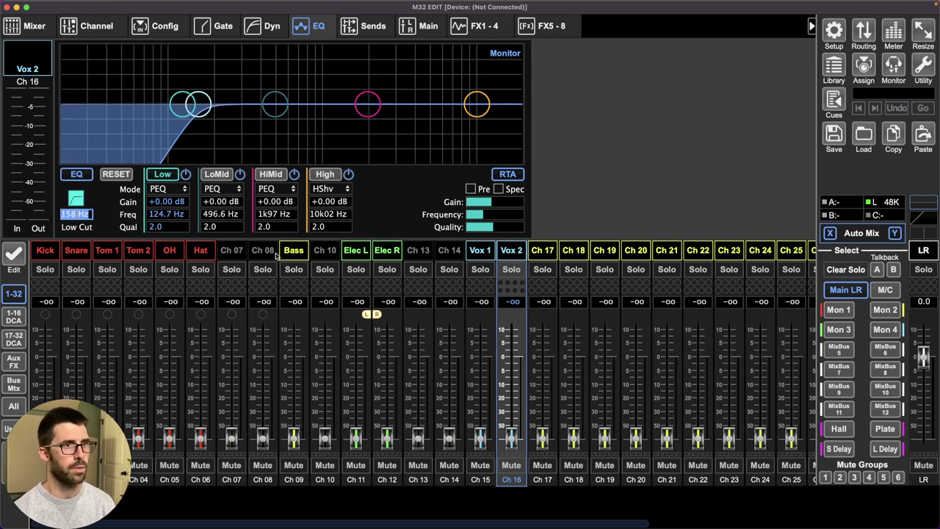
# Make Vox 1's low band a low shelf, keeping its low cut at 158 Hz
pyautogui.click(482, 250)
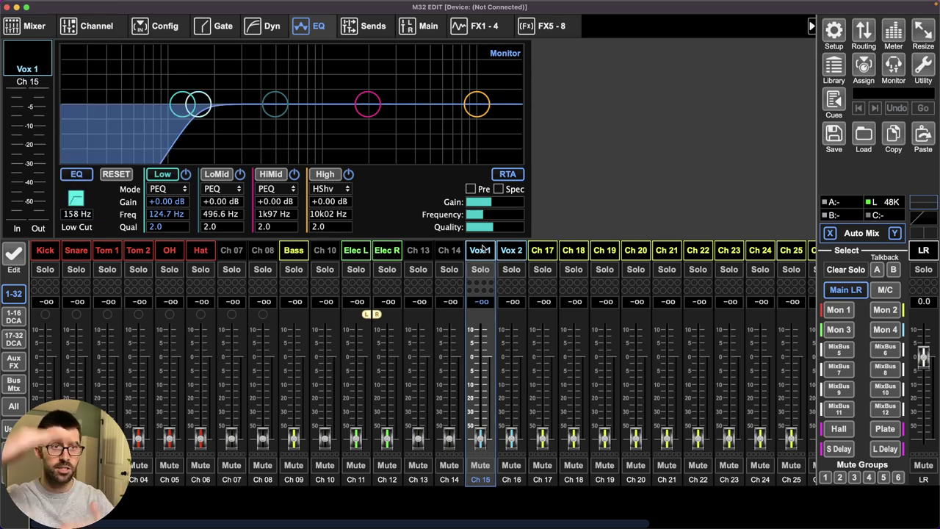
pyautogui.click(182, 190)
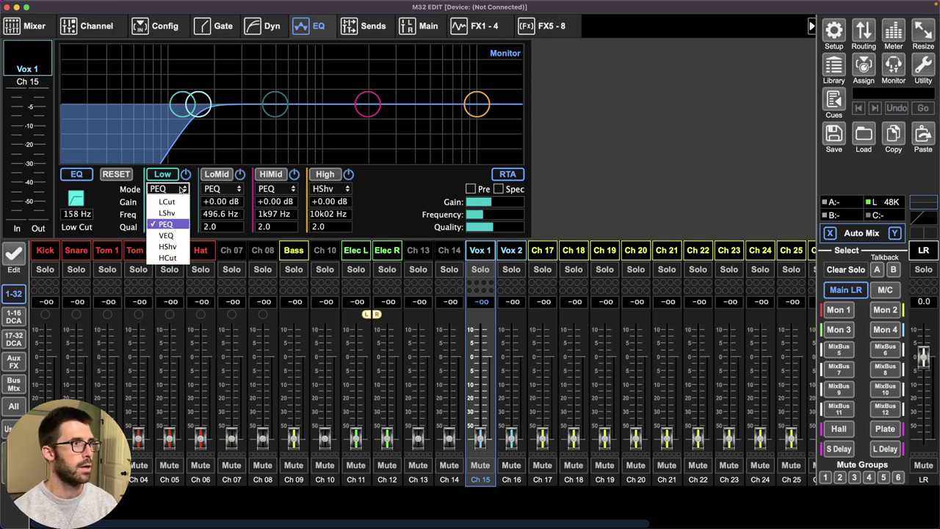
pyautogui.click(176, 214)
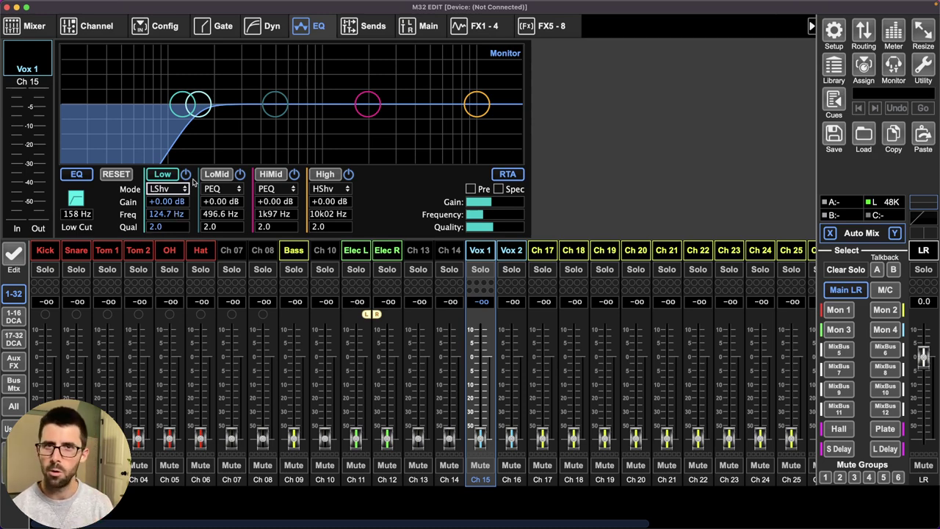
pyautogui.moveTo(200, 104); pyautogui.dragTo(213, 121)
pyautogui.click(76, 214)
pyautogui.write('158')
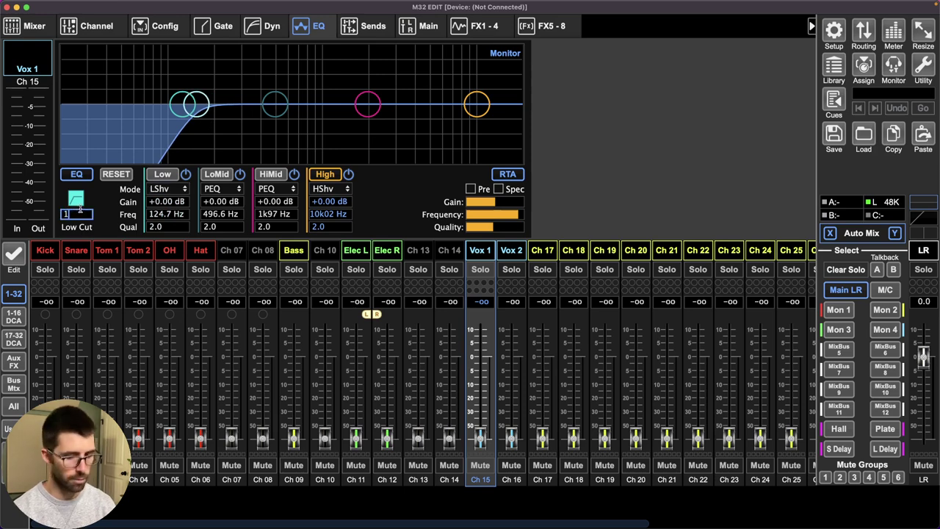
pyautogui.press('Return')
# Give the Vox 1 low shelf -6 dB gain at 496.6 Hz
pyautogui.click(159, 201)
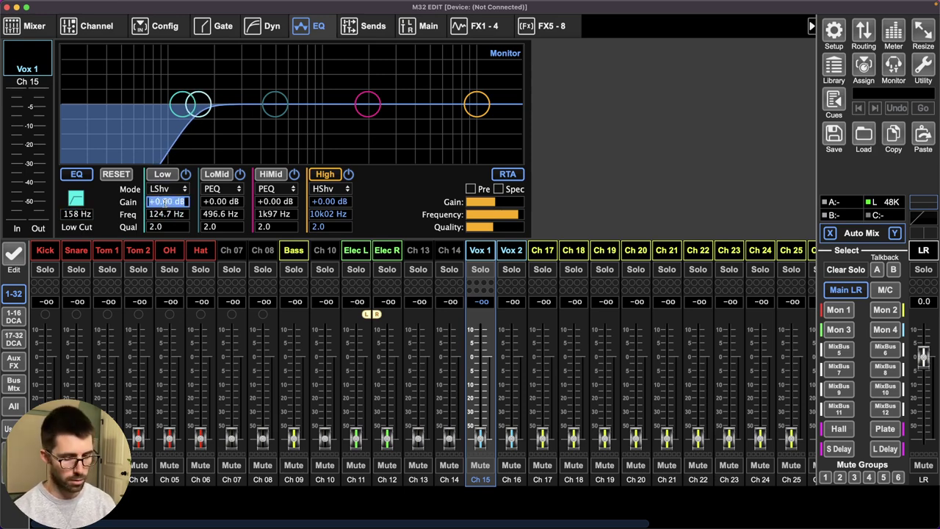
pyautogui.write('-6')
pyautogui.press('Return')
pyautogui.click(179, 214)
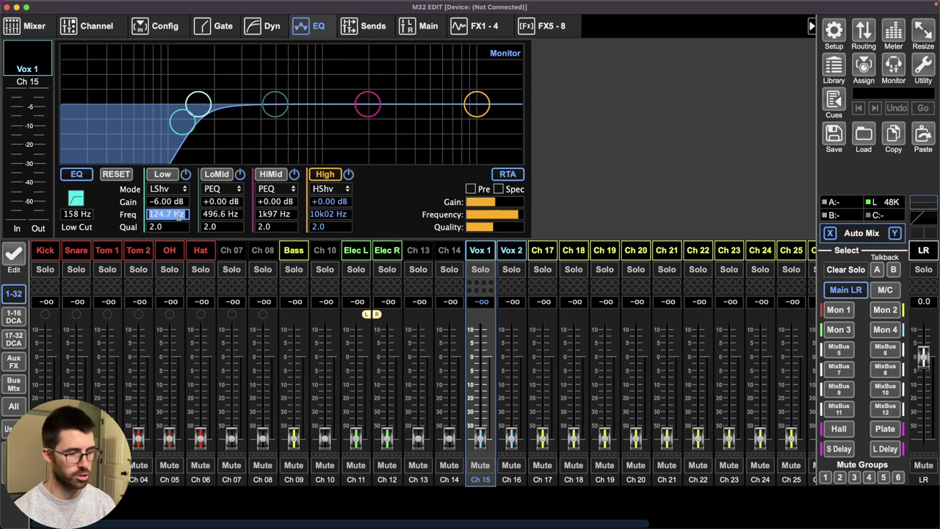
pyautogui.write('50')
pyautogui.press('Return')
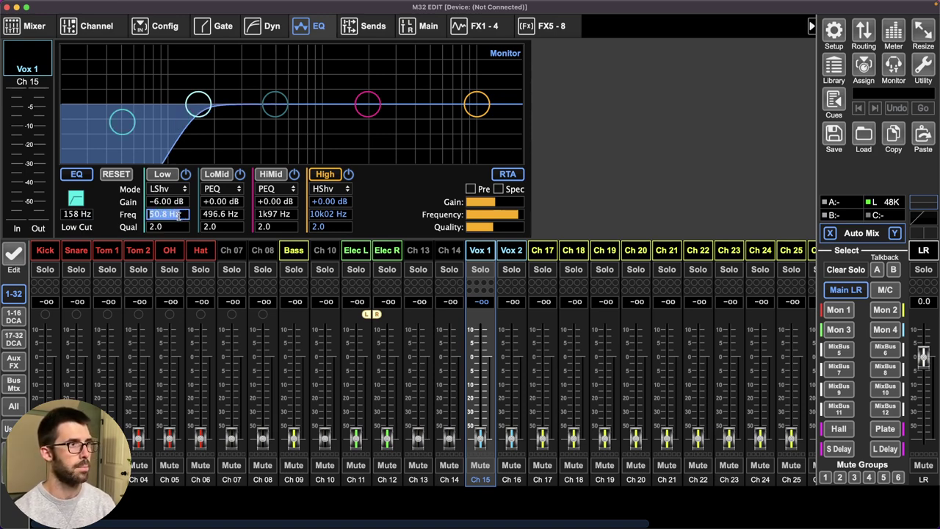
pyautogui.write('500')
pyautogui.press('Return')
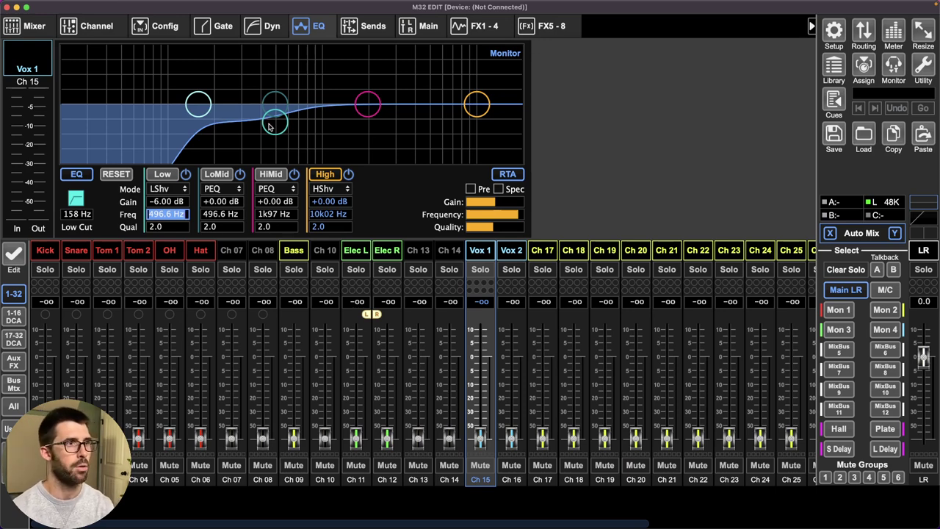
# Move Vox 1's high shelf to 1k97 Hz and reset its gain to 0 dB
pyautogui.click(332, 213)
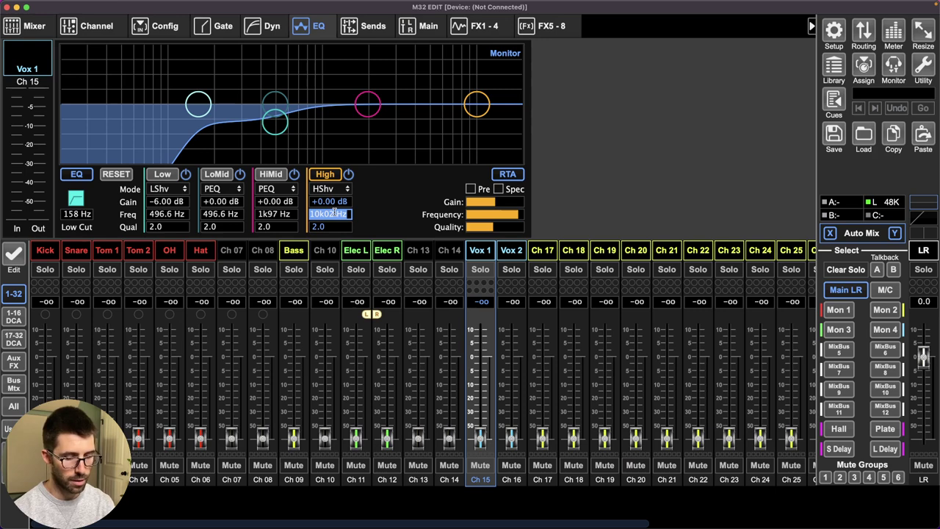
pyautogui.write('2000')
pyautogui.press('Return')
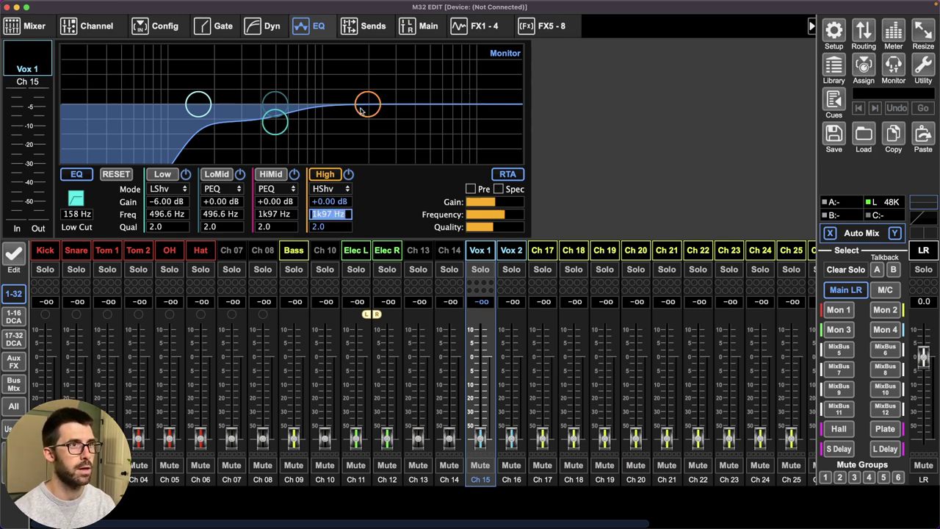
pyautogui.moveTo(367, 104); pyautogui.dragTo(365, 86)
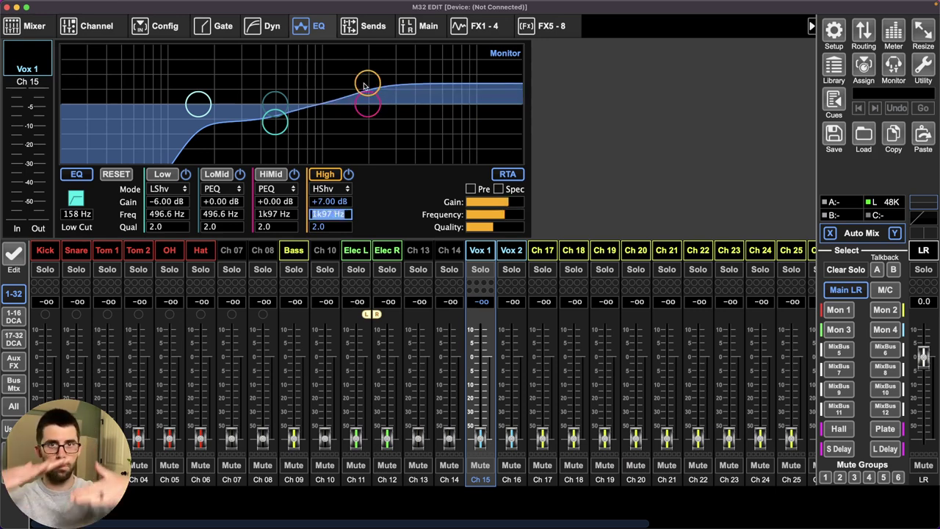
pyautogui.click(321, 202)
pyautogui.write('0')
pyautogui.press('Return')
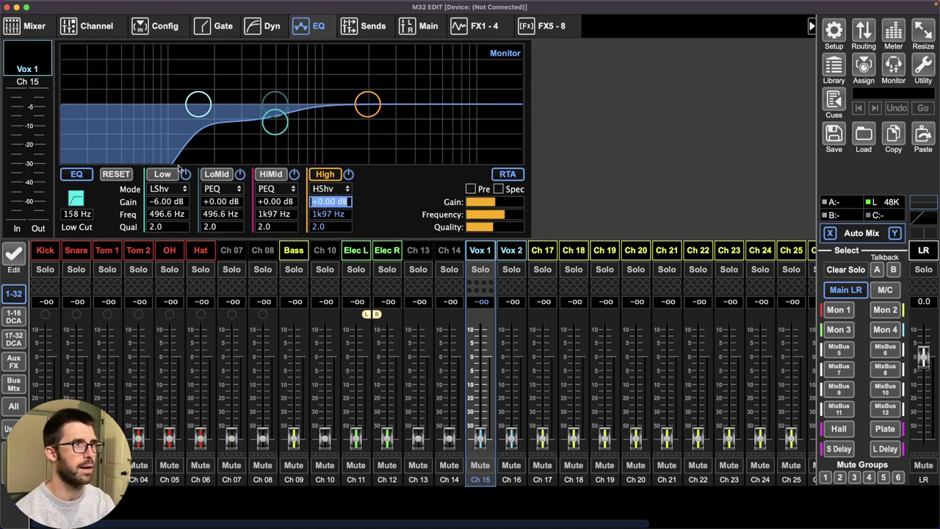
# Try other low shelf gains on Vox 1, settling back at -6 dB
pyautogui.moveTo(275, 130)
pyautogui.mouseDown()
pyautogui.moveTo(272, 141)
pyautogui.moveTo(274, 127)
pyautogui.mouseUp()
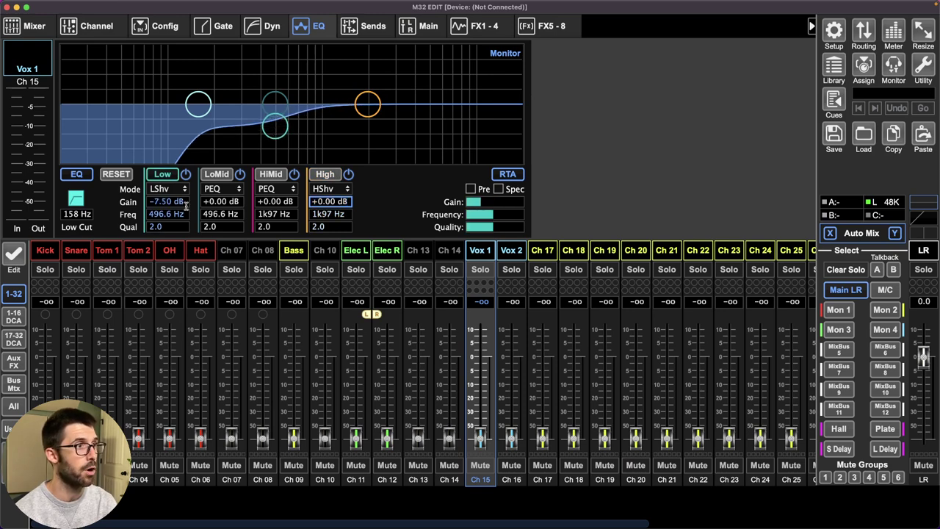
pyautogui.click(168, 202)
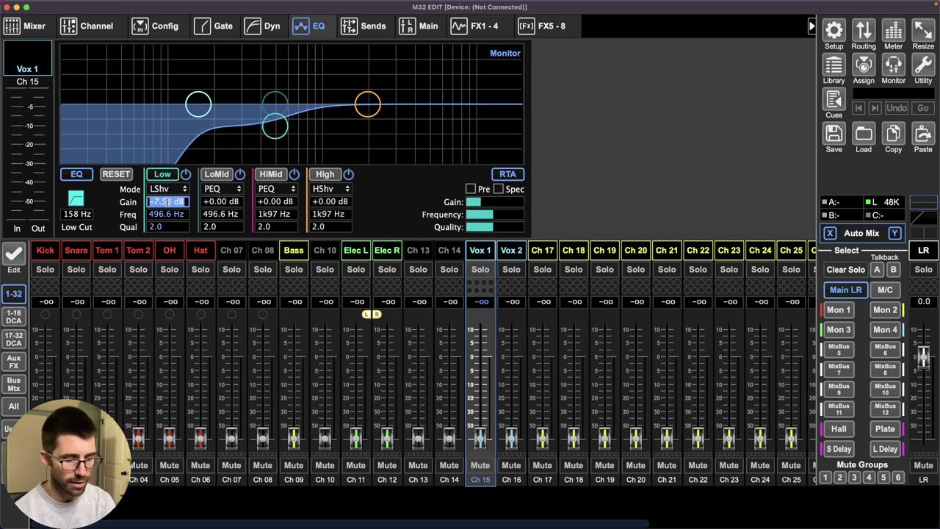
pyautogui.write('-3')
pyautogui.press('Return')
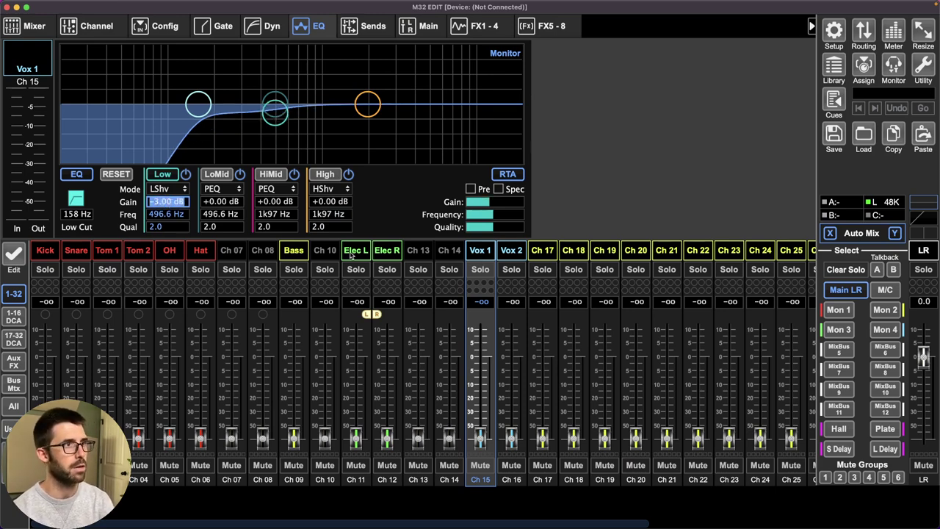
pyautogui.write('-6')
pyautogui.press('Return')
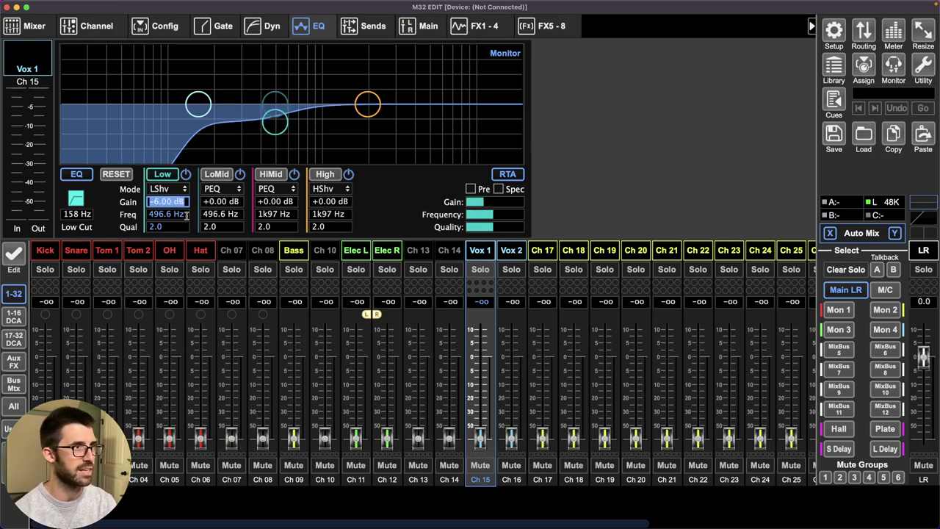
pyautogui.click(85, 214)
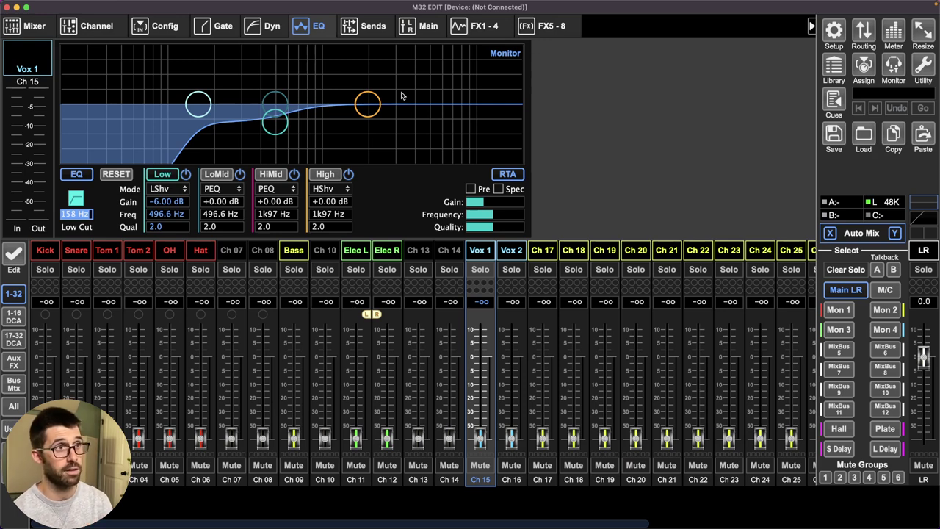
# Make Vox 2's low band a -6 dB low shelf, entering 158.9 Hz as its frequency
pyautogui.click(483, 252)
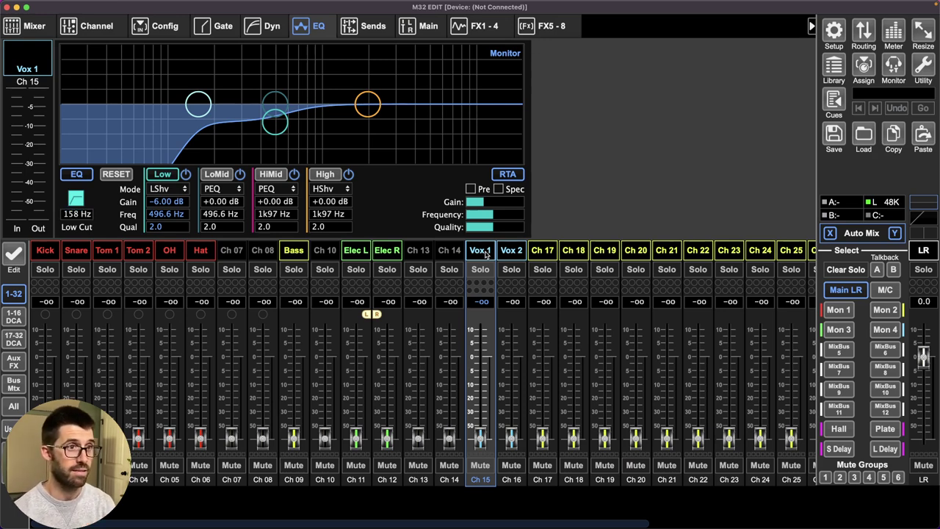
pyautogui.click(510, 252)
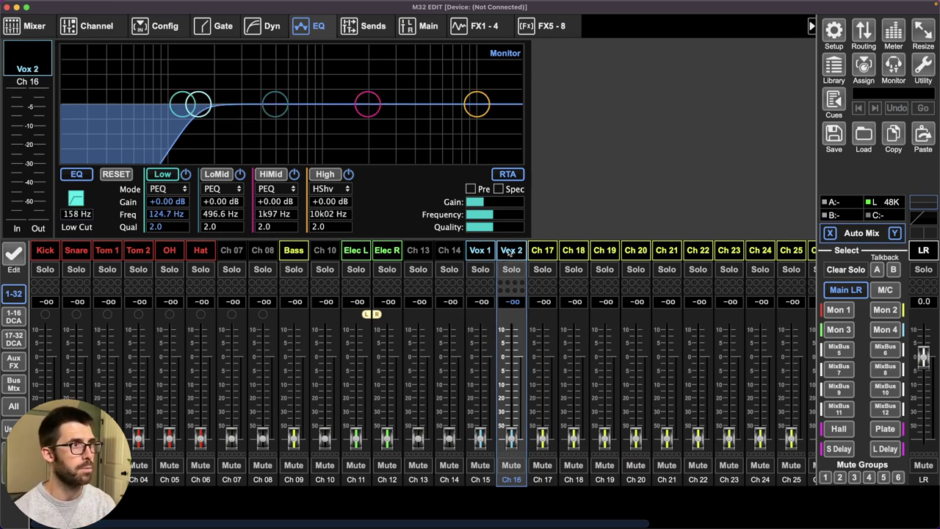
pyautogui.click(180, 215)
pyautogui.write('158.9')
pyautogui.press('Return')
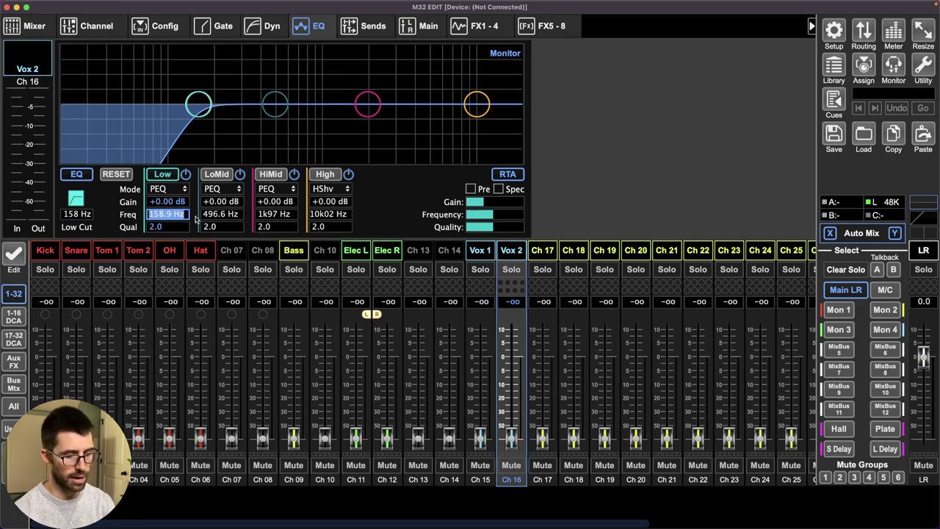
pyautogui.click(180, 189)
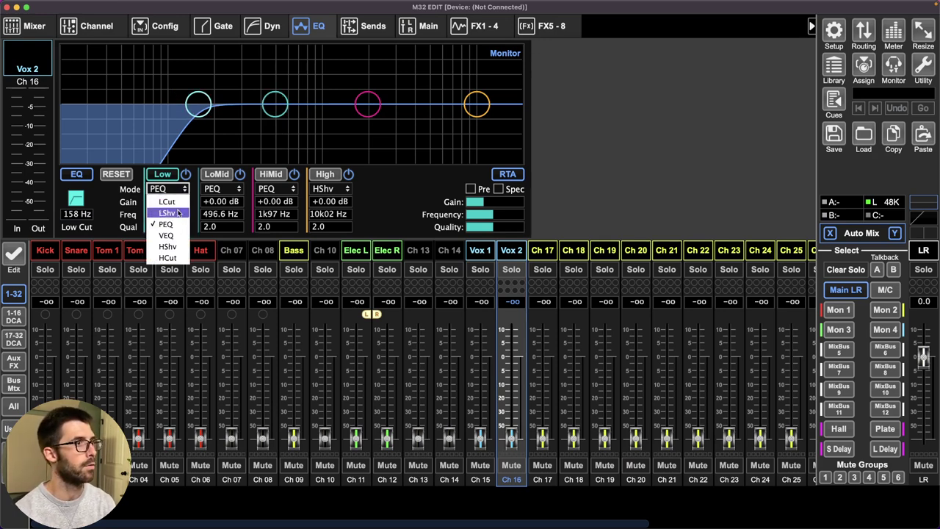
pyautogui.click(168, 213)
pyautogui.click(171, 202)
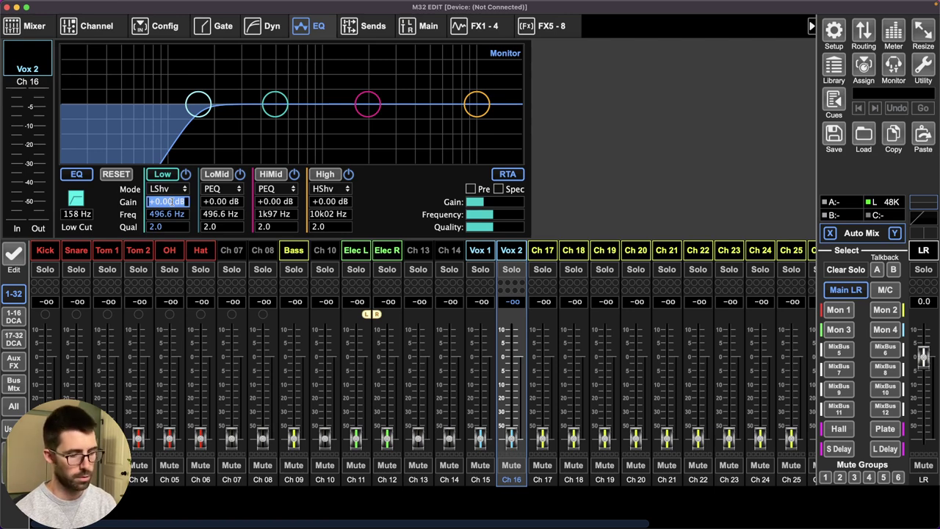
pyautogui.write('-6')
pyautogui.press('Return')
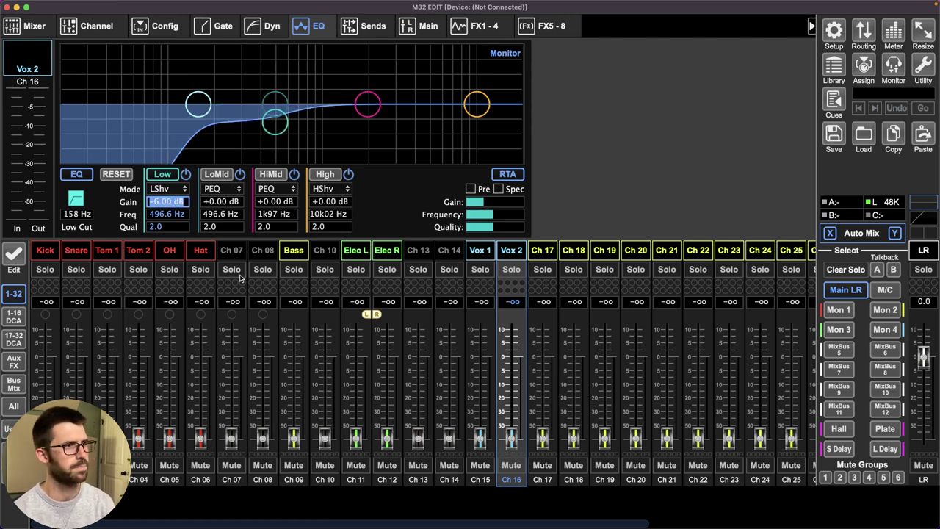
# Review the EQs of Elec L, Kick, Snare, Tom 1, Tom 2, OH and Hat
pyautogui.click(350, 253)
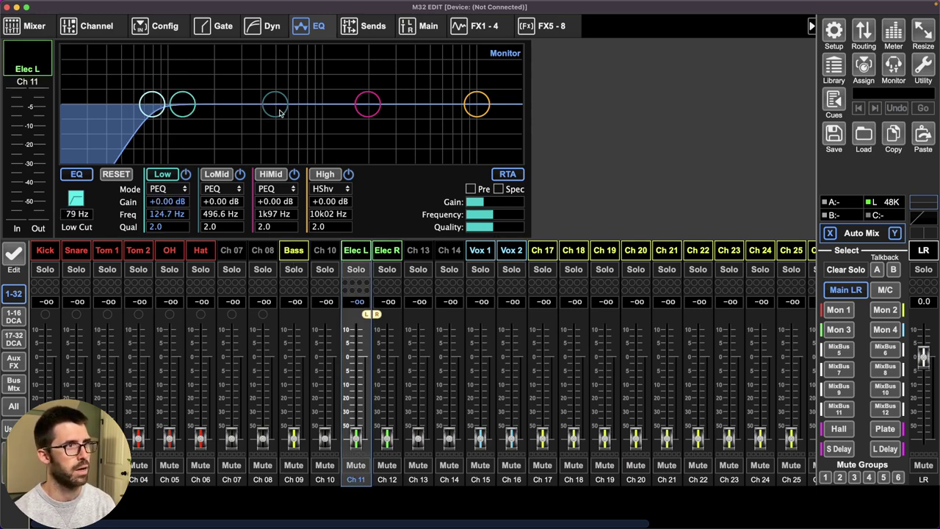
pyautogui.moveTo(279, 111)
pyautogui.mouseDown()
pyautogui.moveTo(275, 125)
pyautogui.moveTo(282, 109)
pyautogui.mouseUp()
pyautogui.click(51, 252)
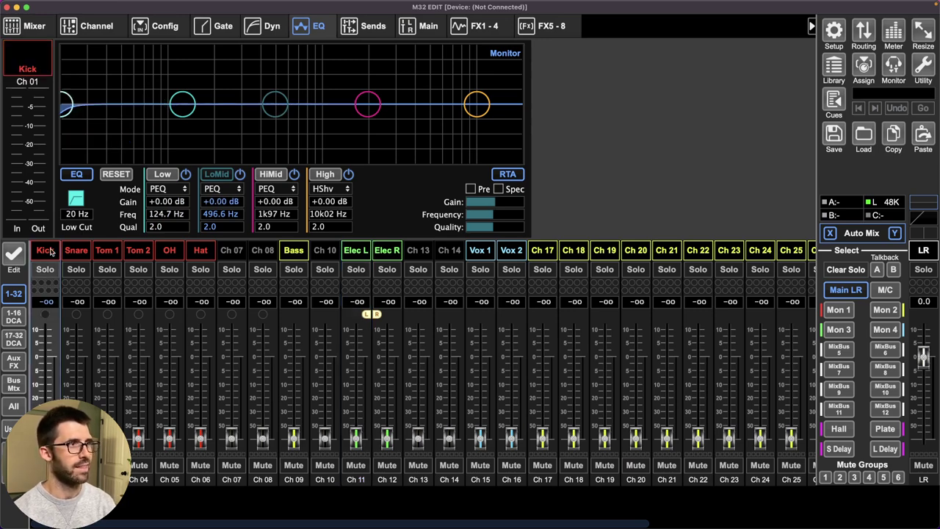
pyautogui.click(72, 254)
pyautogui.click(108, 253)
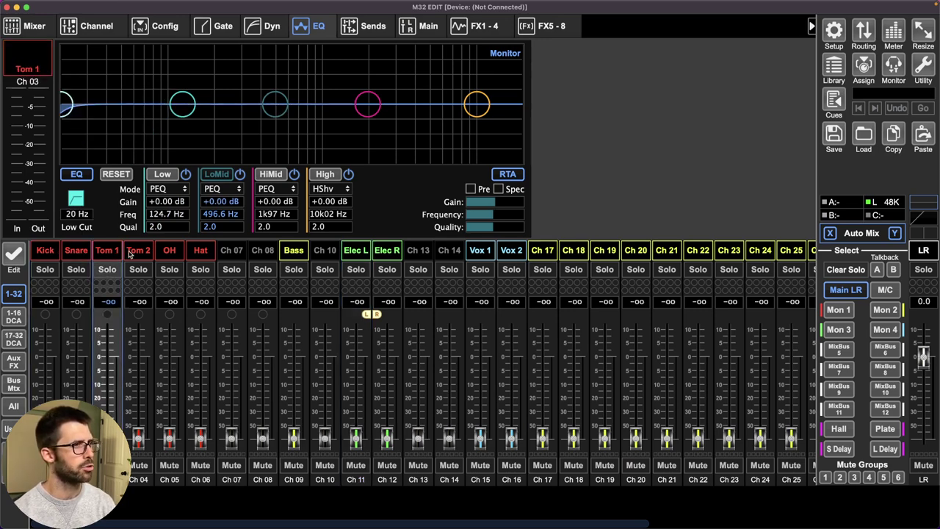
pyautogui.click(131, 253)
pyautogui.click(168, 253)
pyautogui.click(201, 256)
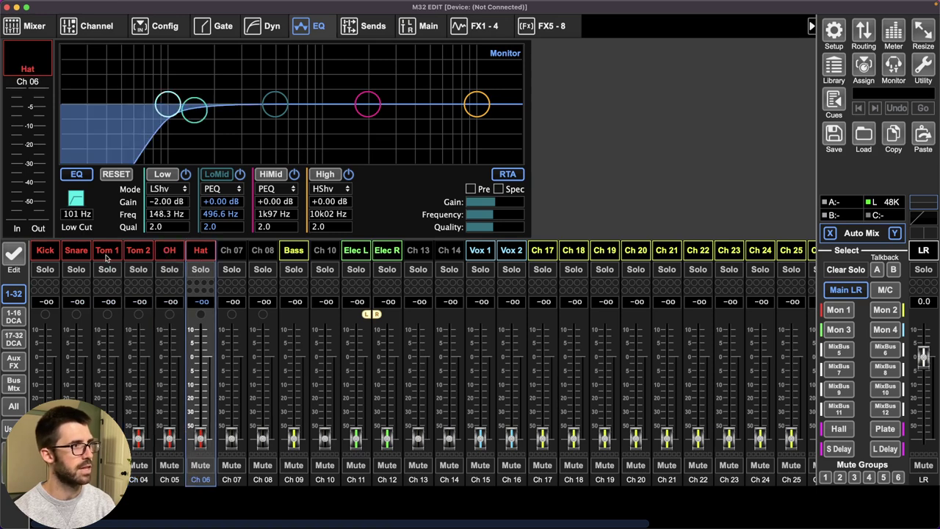
pyautogui.click(51, 252)
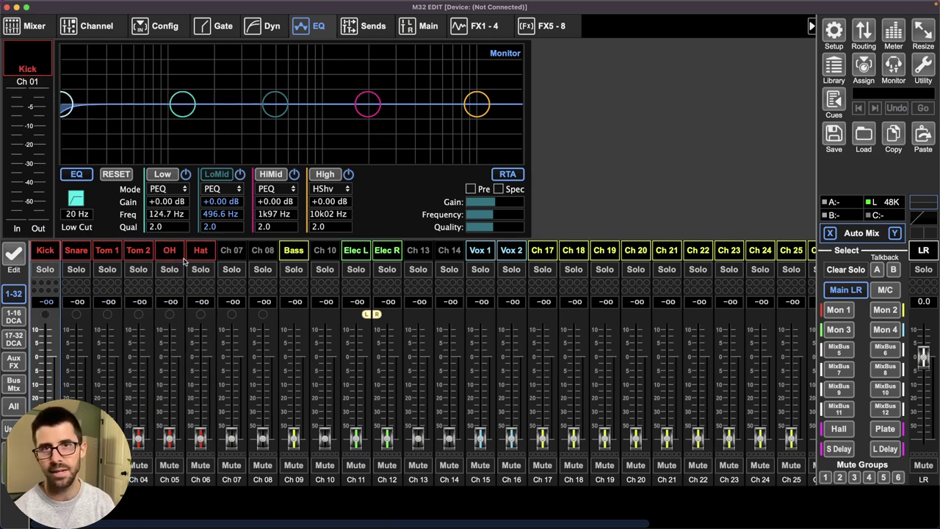
pyautogui.click(211, 254)
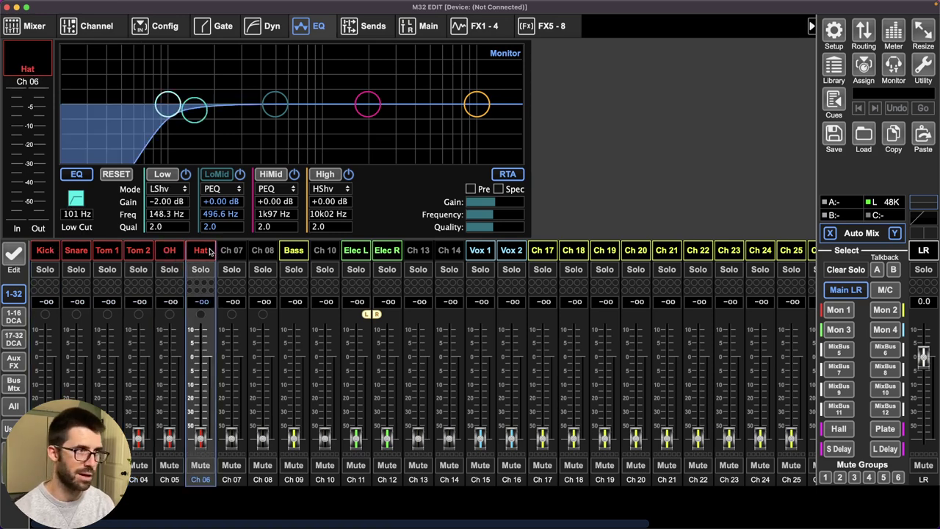
# Show the FX 1–4 rack: Vintage Room, Hall Reverb, Stereo Delay, Stereo Chorus on Bus 13–16
pyautogui.click(168, 252)
pyautogui.click(104, 28)
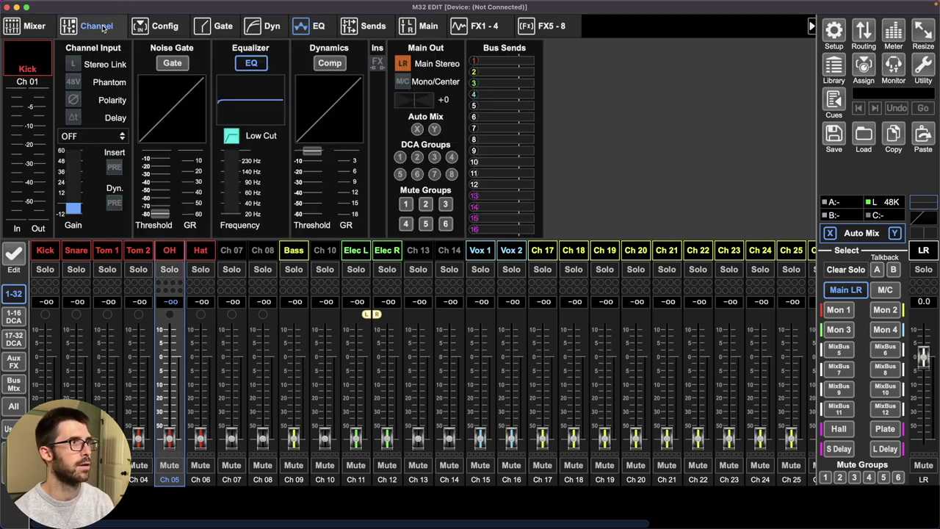
pyautogui.click(197, 252)
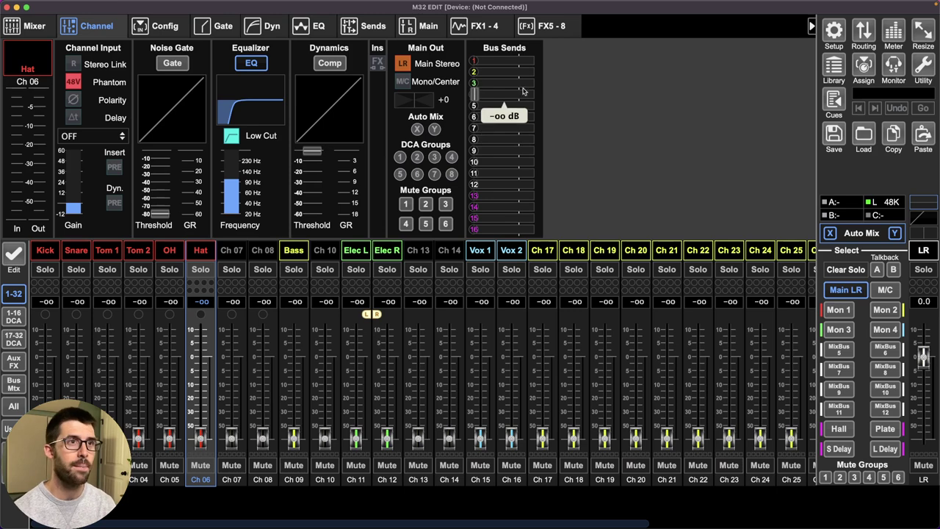
pyautogui.click(482, 24)
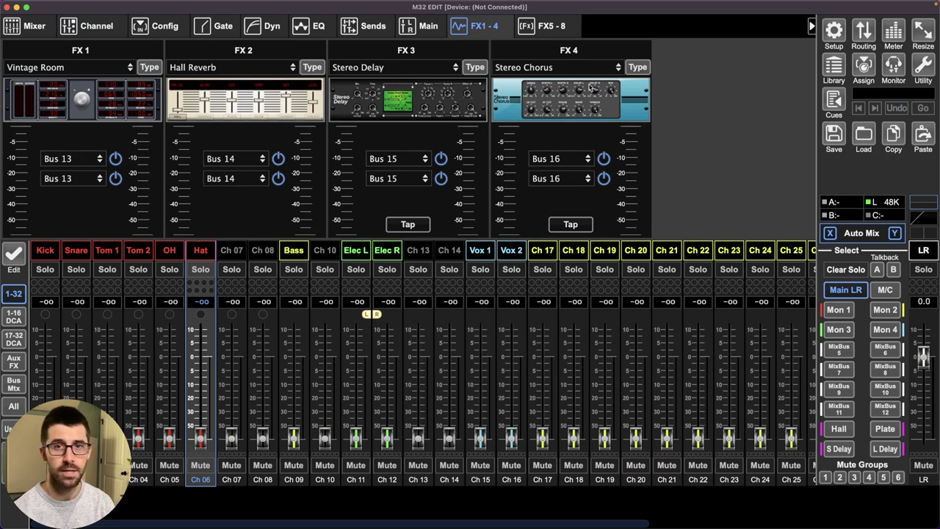
# Make FX 5 a Dual Ultimo Compressor fed by Ch 01 and Ch 02
pyautogui.click(543, 31)
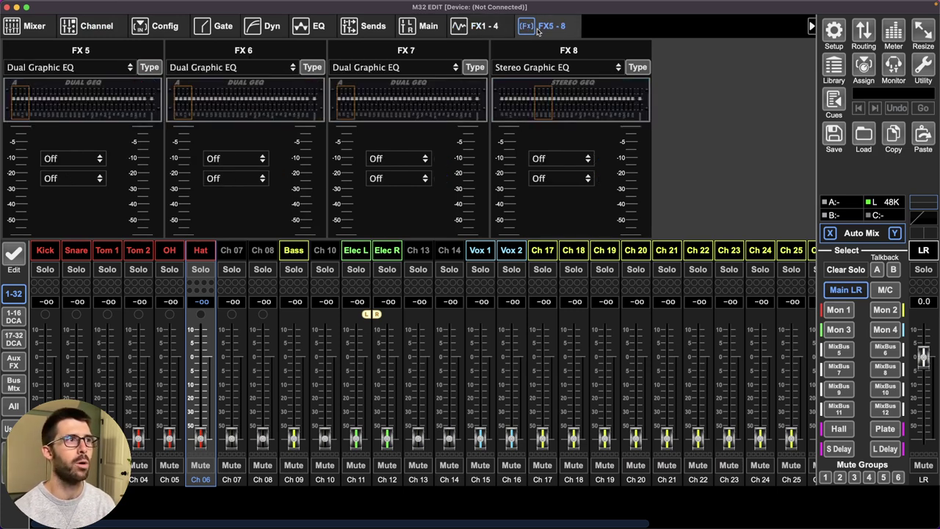
pyautogui.click(130, 69)
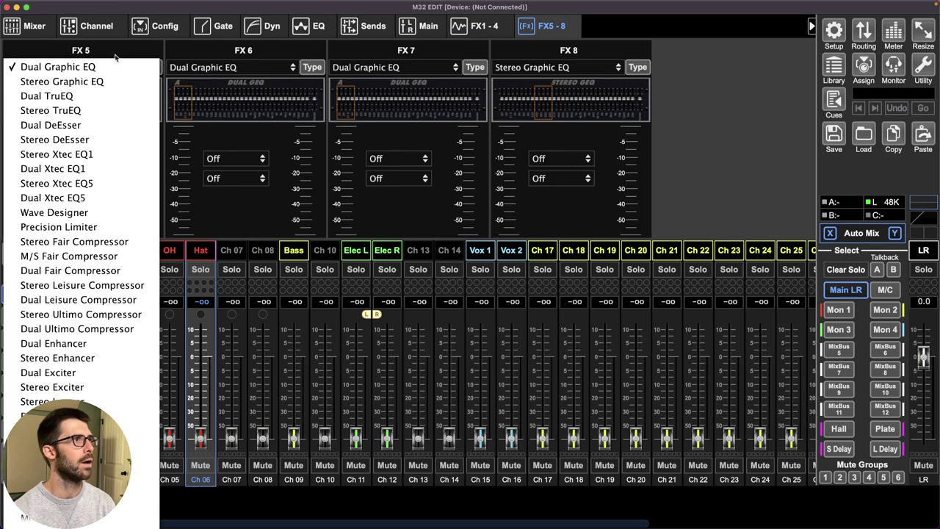
pyautogui.click(116, 53)
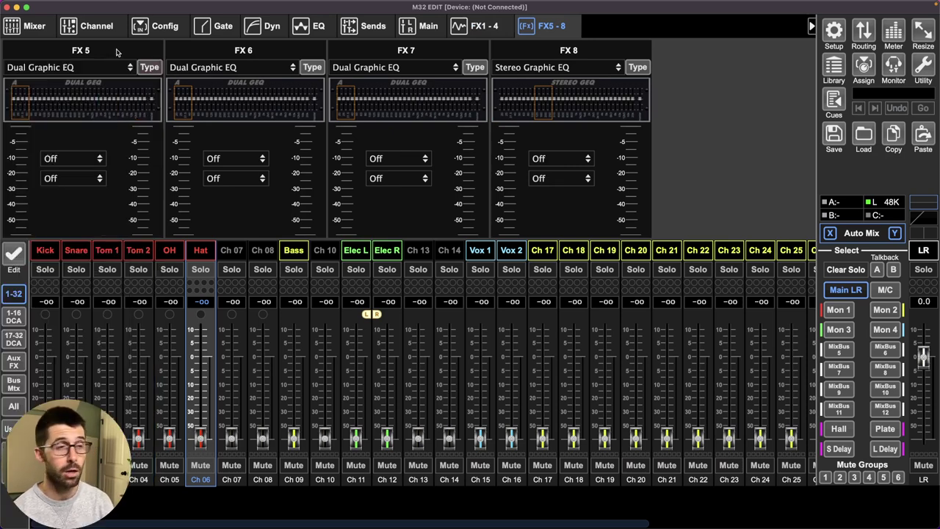
pyautogui.click(104, 70)
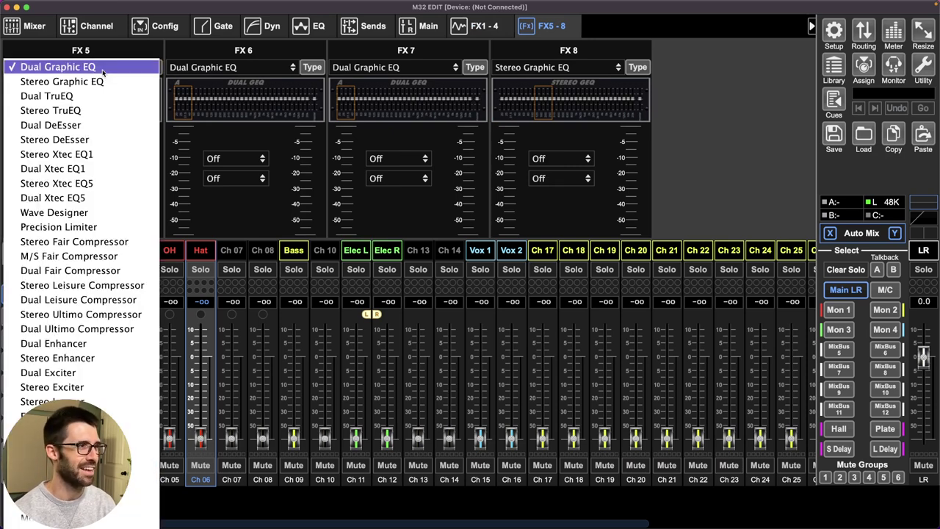
pyautogui.scroll(-2, 73, 193)
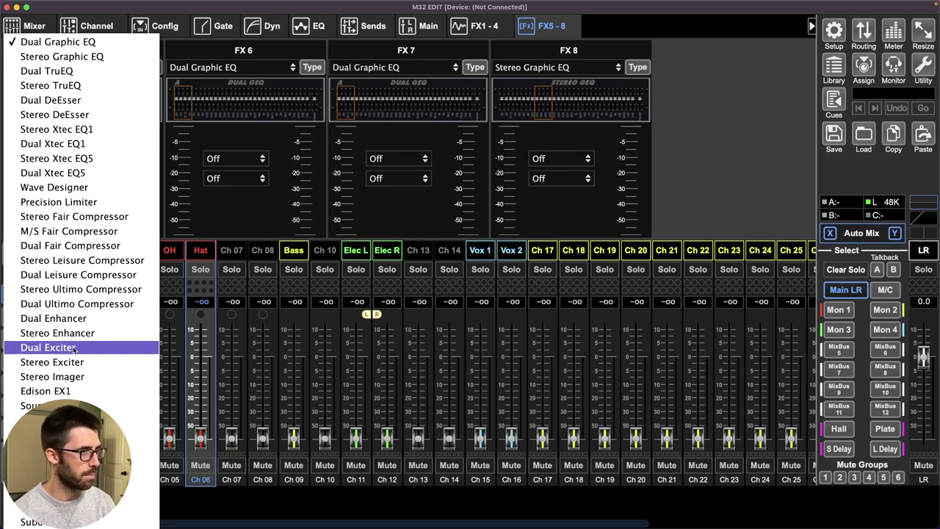
pyautogui.click(78, 304)
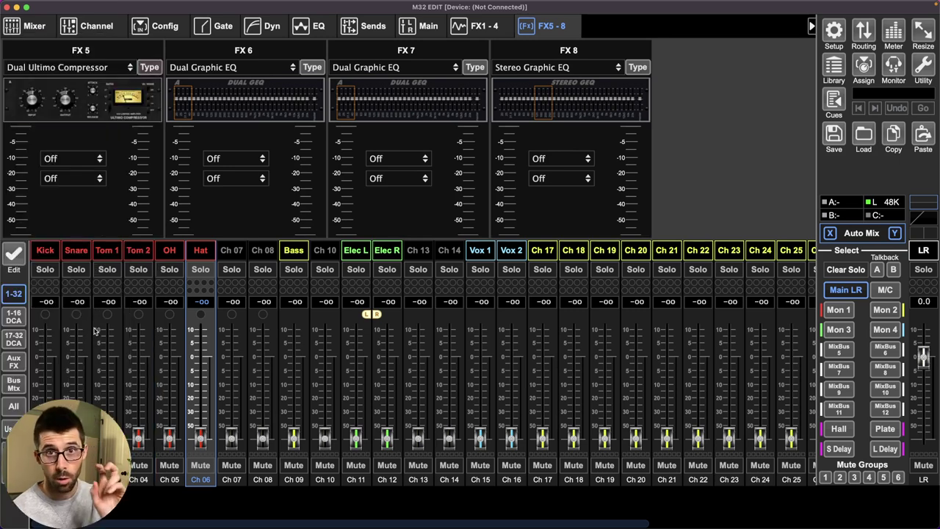
pyautogui.click(70, 158)
pyautogui.click(68, 173)
pyautogui.click(68, 179)
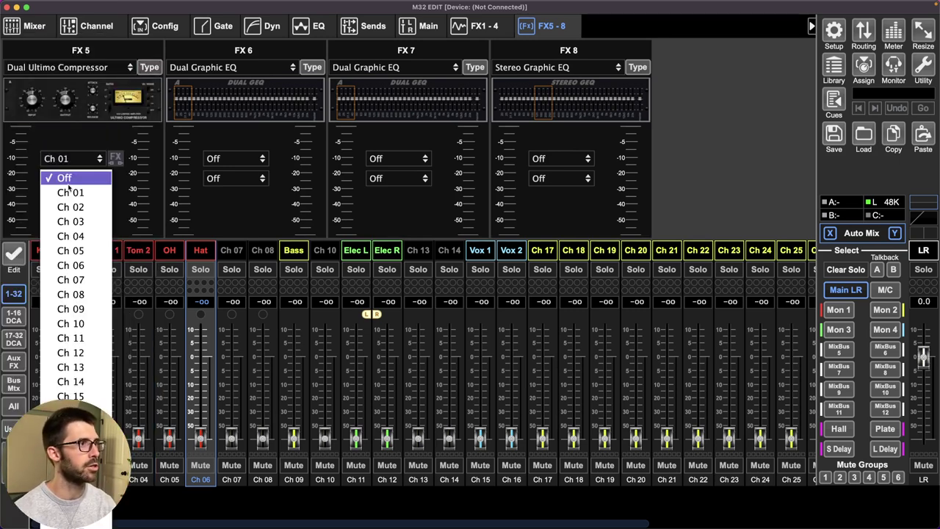
pyautogui.click(71, 206)
pyautogui.click(115, 158)
pyautogui.click(114, 179)
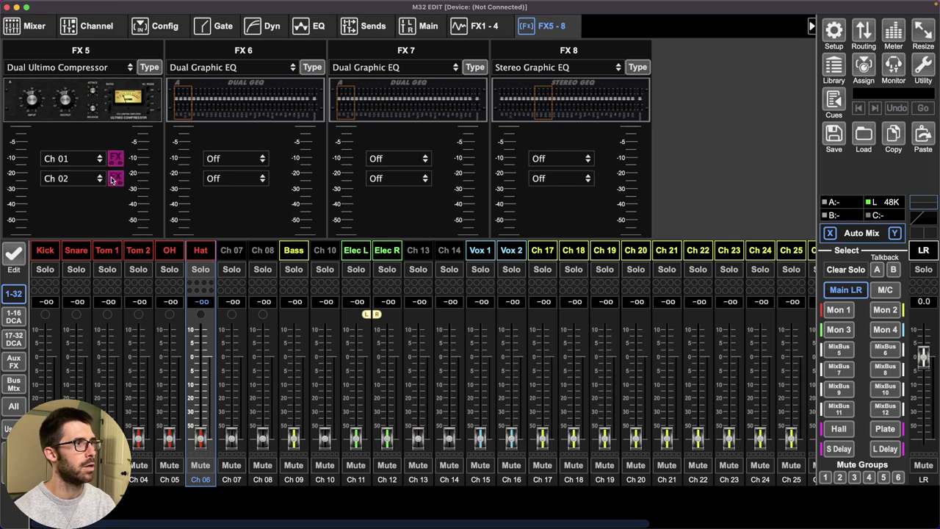
# Feed FX 6 from Ch 03 and Ch 04 and make it a Dual Ultimo Compressor
pyautogui.click(220, 160)
pyautogui.click(244, 200)
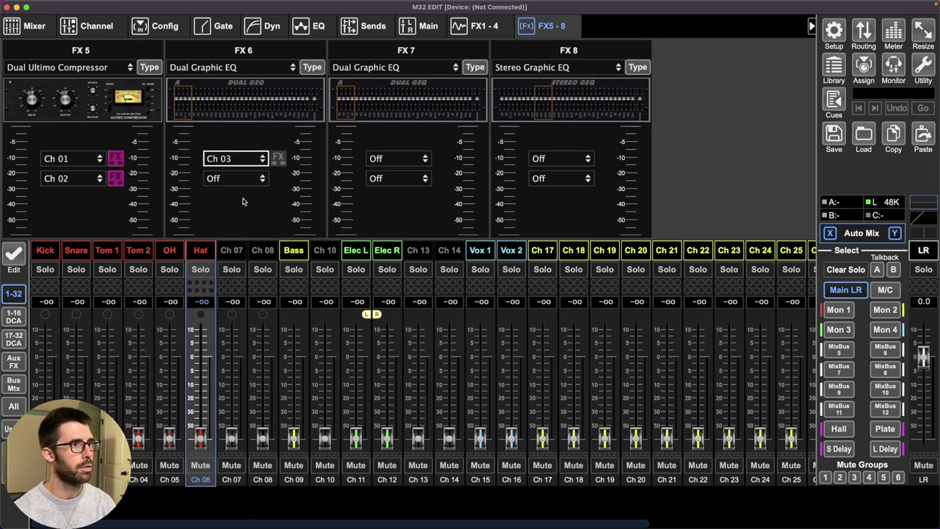
pyautogui.click(235, 179)
pyautogui.click(244, 233)
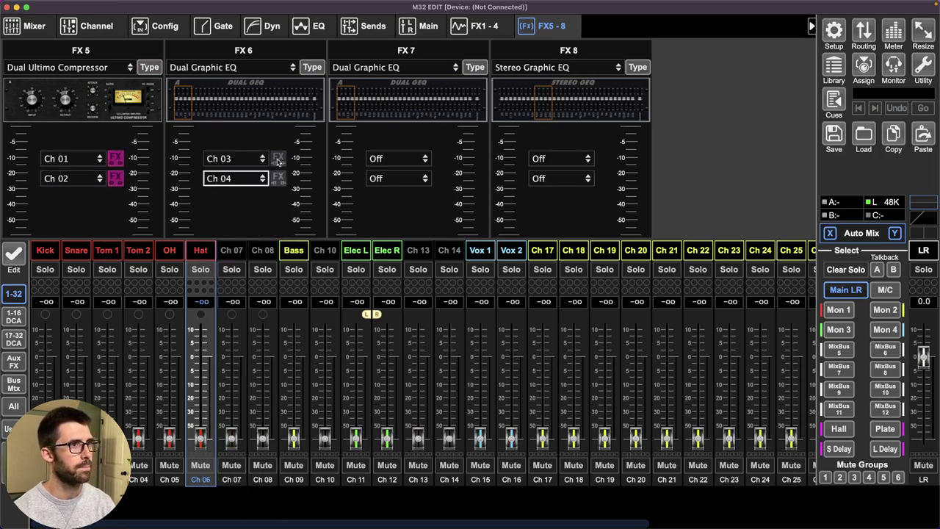
pyautogui.click(261, 70)
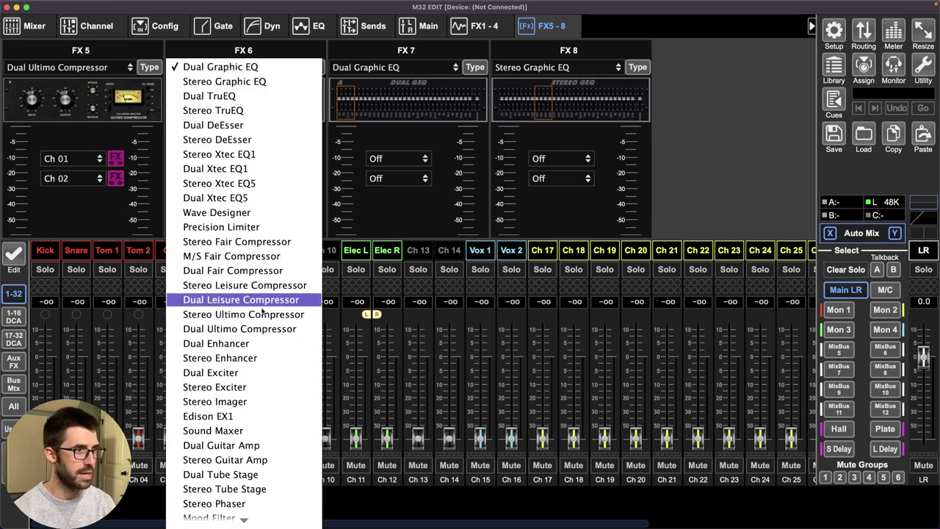
pyautogui.click(264, 330)
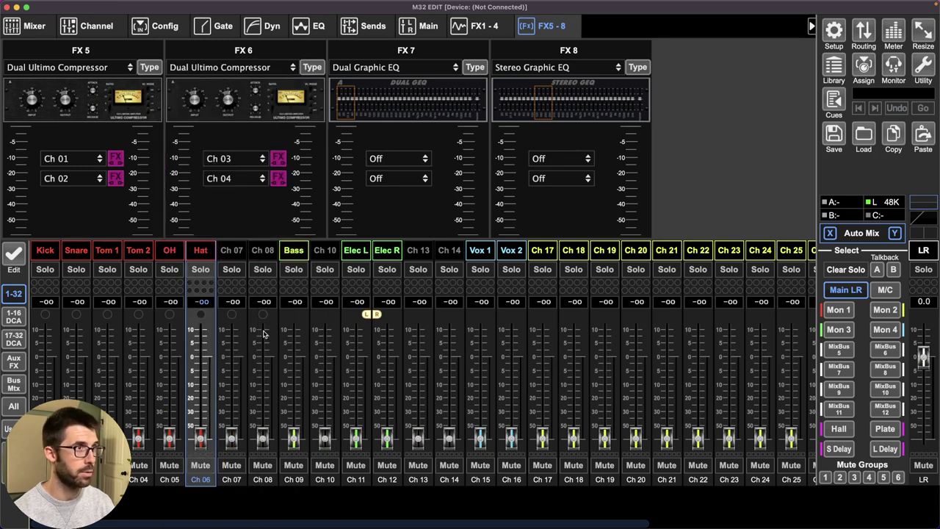
# In the FX 5 compressor editor, adjust attack, release and output, with input at -24 dB
pyautogui.click(79, 106)
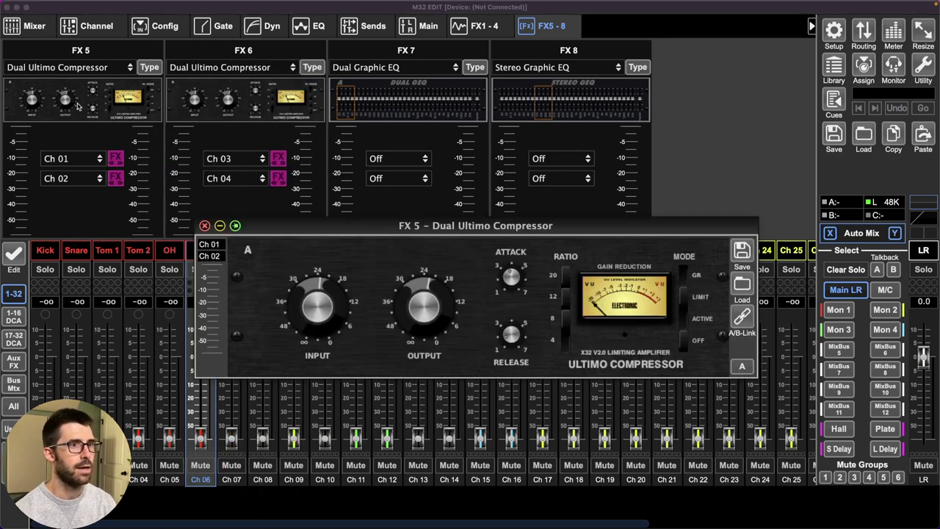
pyautogui.moveTo(516, 287); pyautogui.dragTo(519, 324)
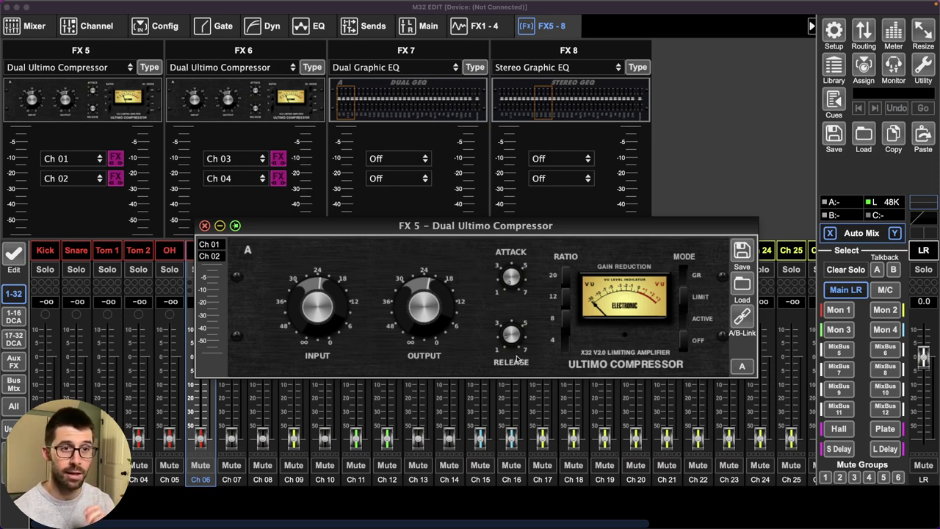
pyautogui.moveTo(525, 279)
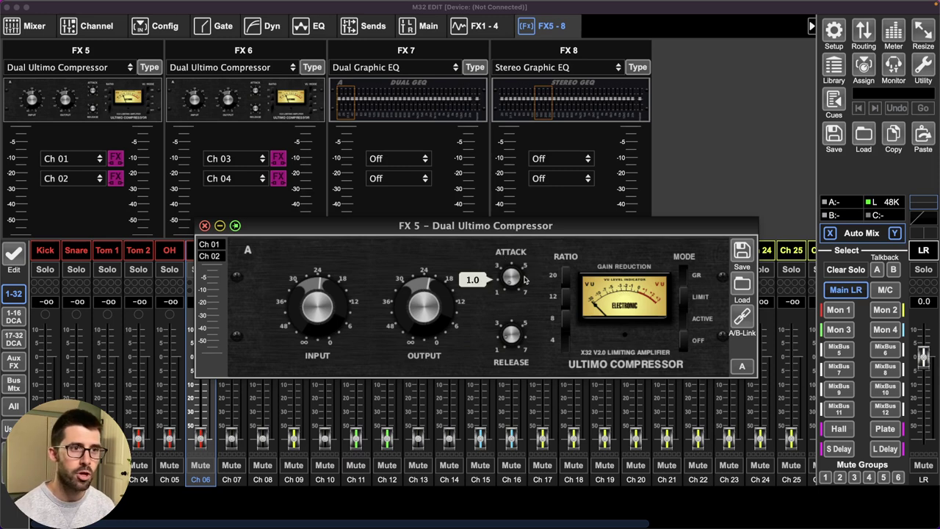
pyautogui.moveTo(515, 335)
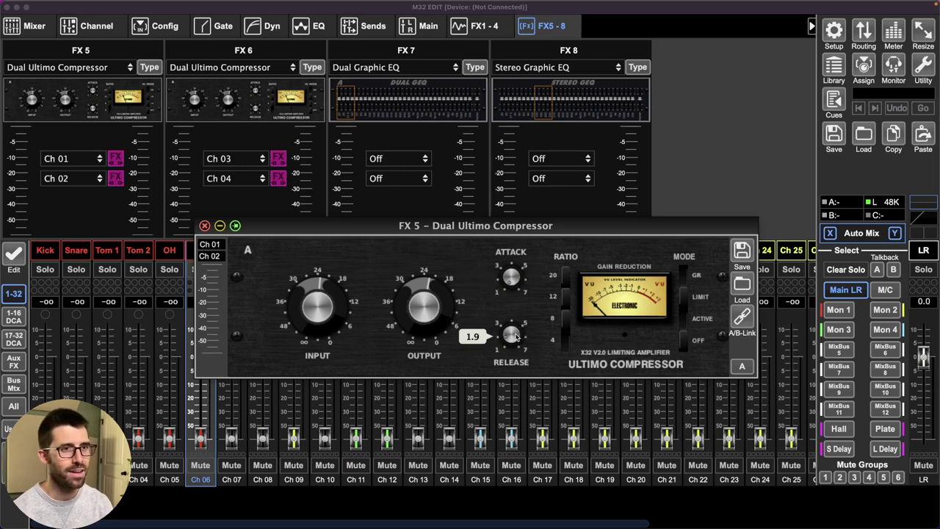
pyautogui.moveTo(441, 329)
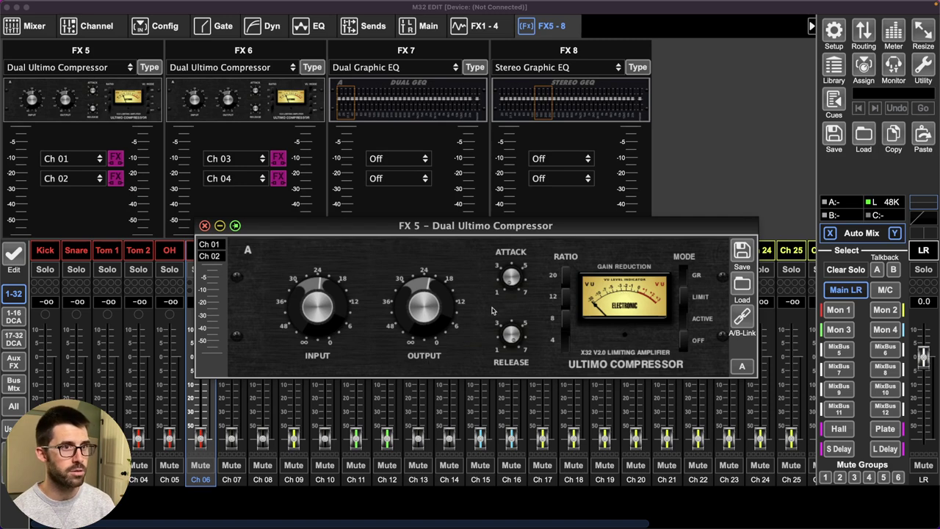
pyautogui.moveTo(526, 353)
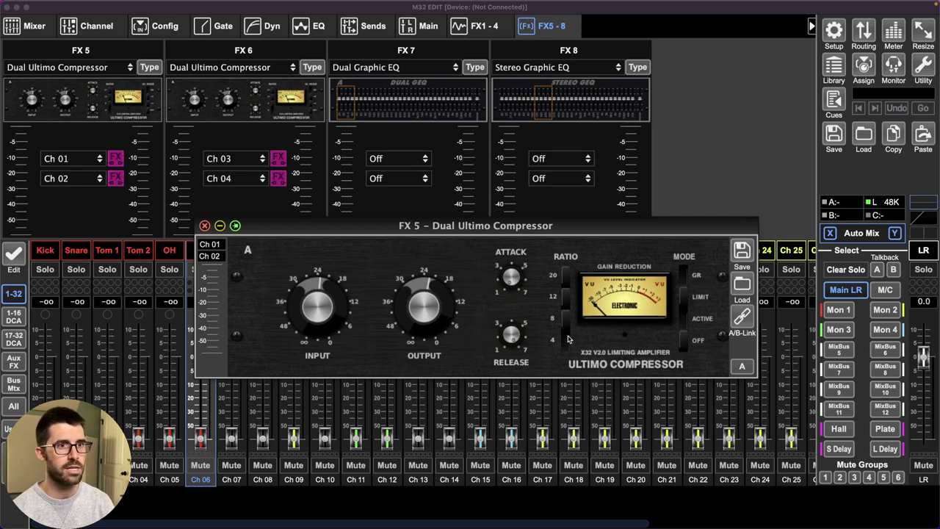
pyautogui.moveTo(345, 318)
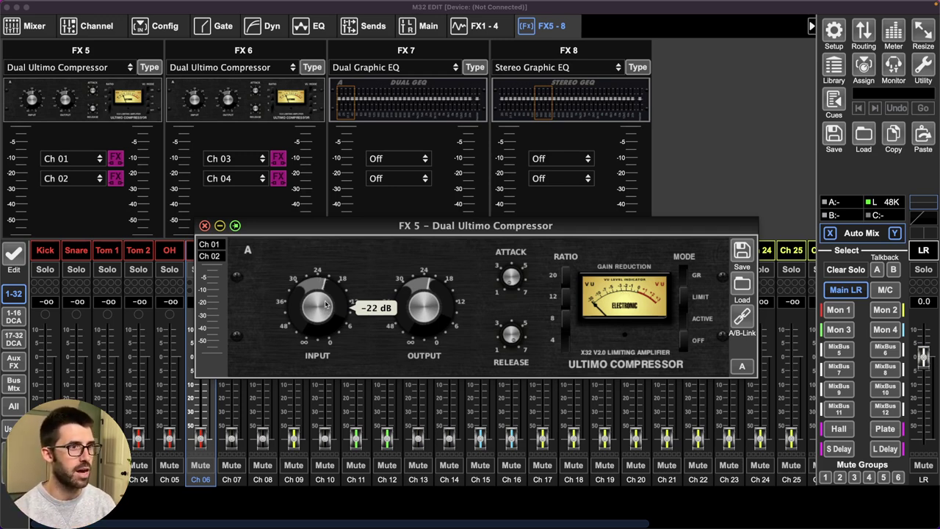
pyautogui.moveTo(414, 292)
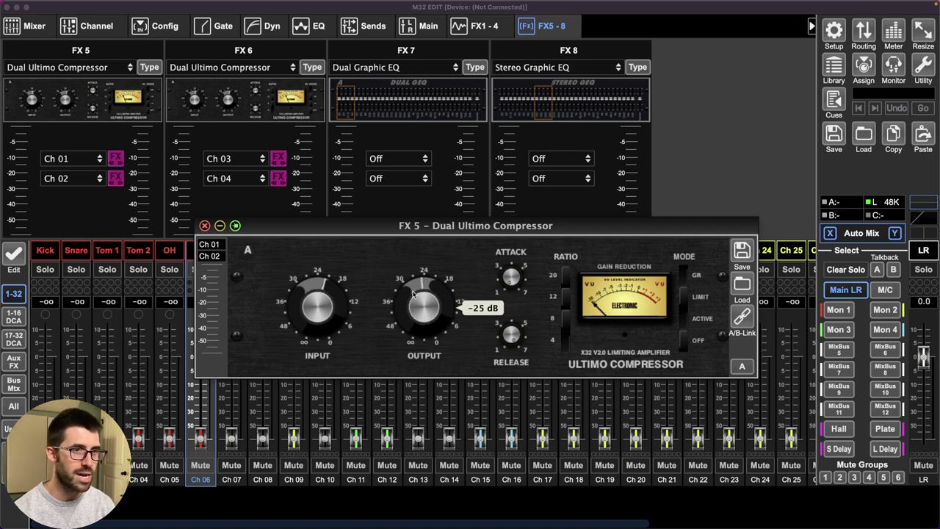
pyautogui.scroll(3, 412, 294)
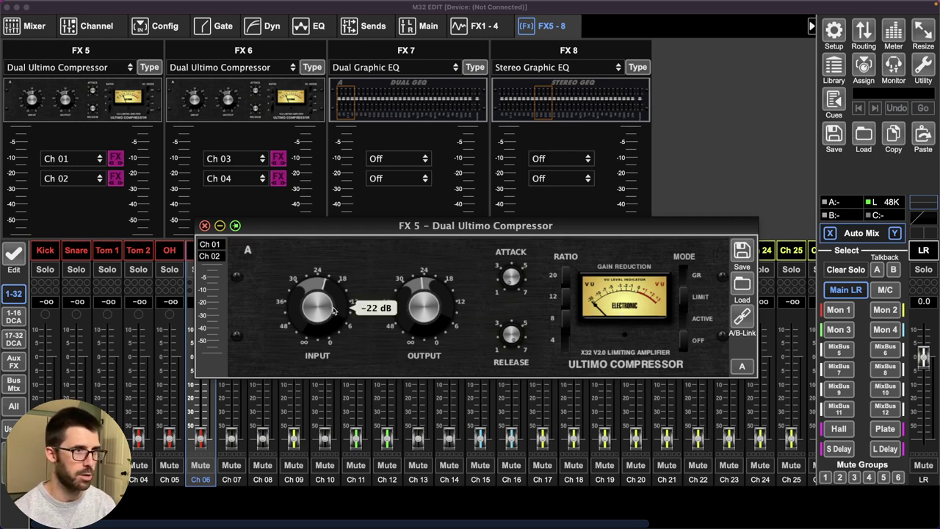
pyautogui.scroll(-3, 333, 314)
pyautogui.scroll(1, 333, 314)
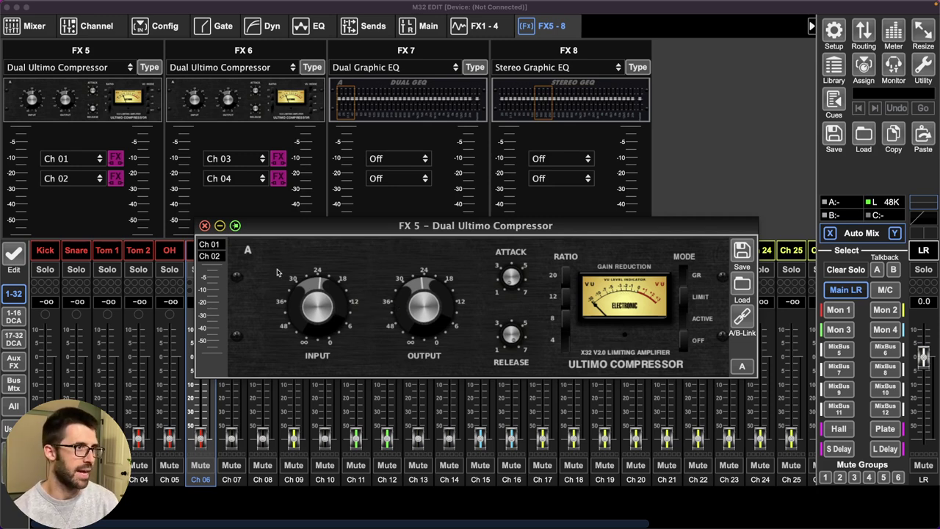
# Switch the FX 5 compressor editor to its B side to check its settings
pyautogui.click(205, 227)
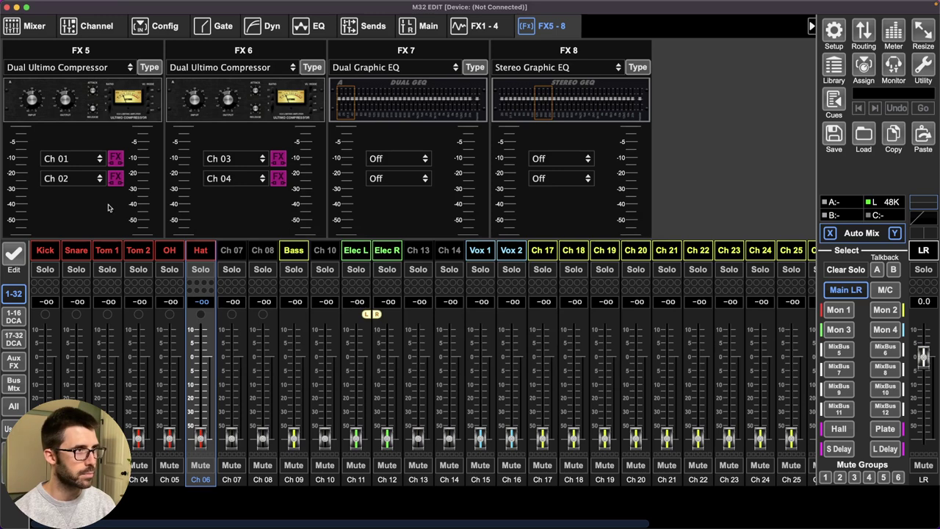
pyautogui.click(83, 114)
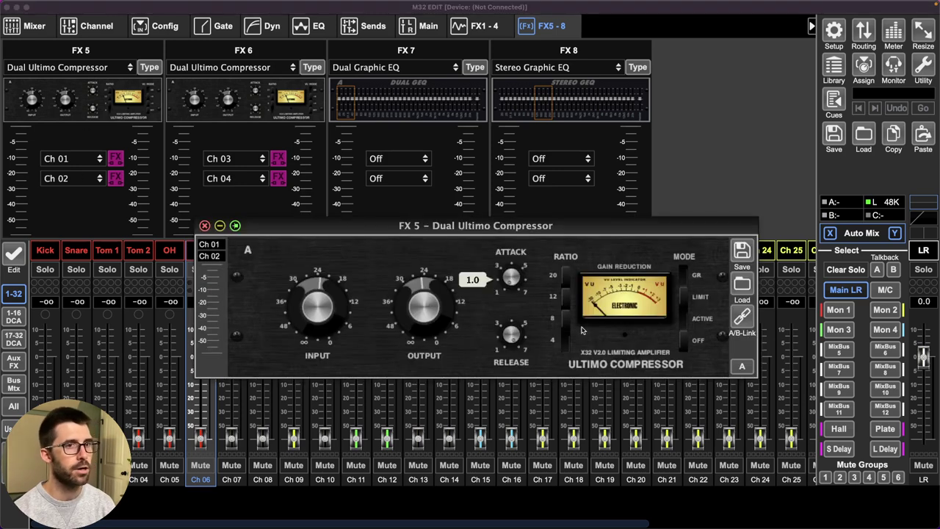
pyautogui.click(743, 366)
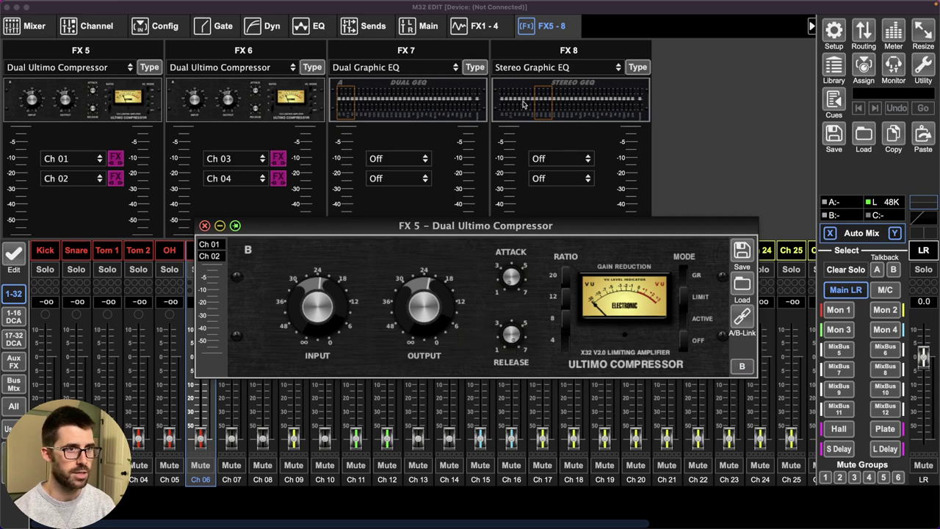
pyautogui.click(205, 225)
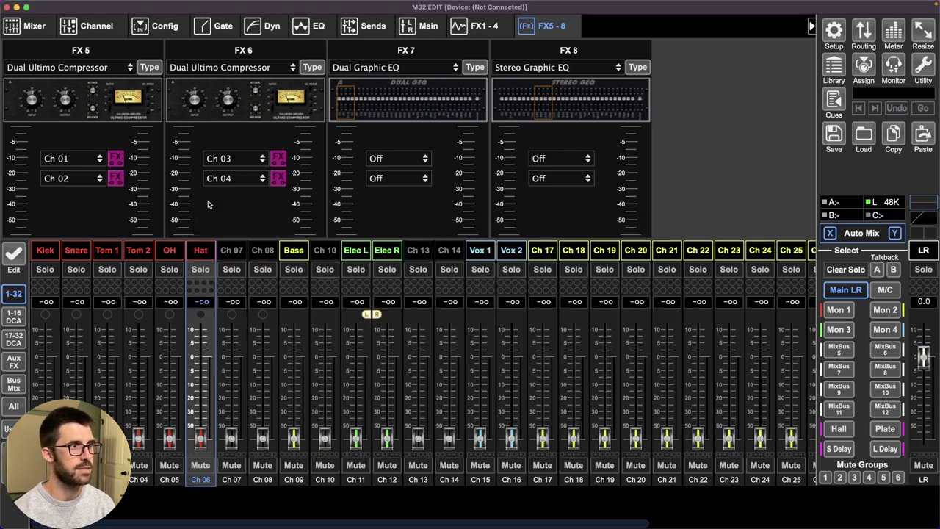
# Switch the FX 6 compressor to its B side and set its release to 7.0
pyautogui.click(234, 120)
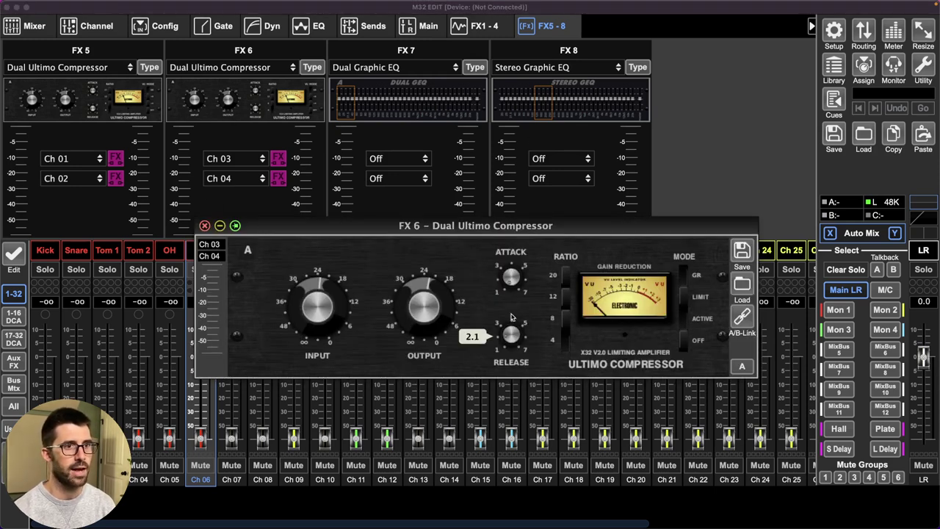
pyautogui.click(205, 226)
pyautogui.click(245, 90)
pyautogui.click(741, 366)
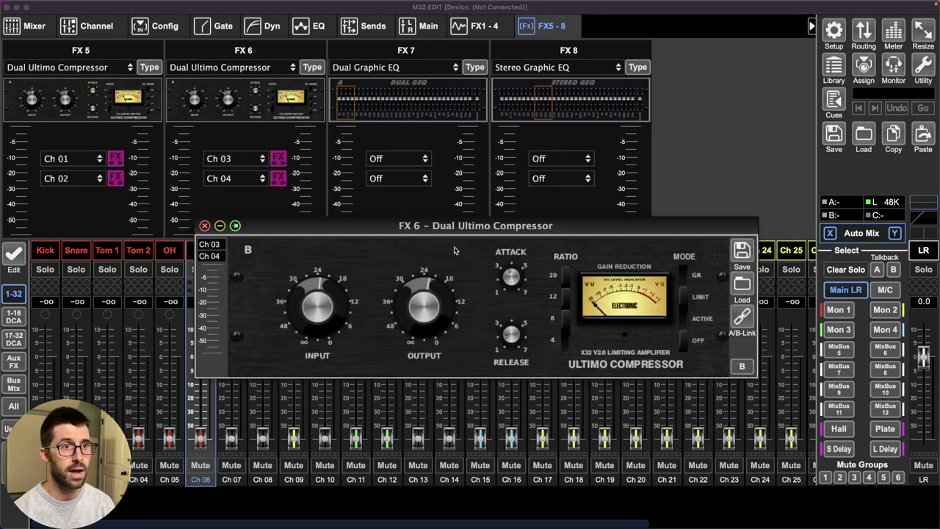
pyautogui.scroll(4, 512, 335)
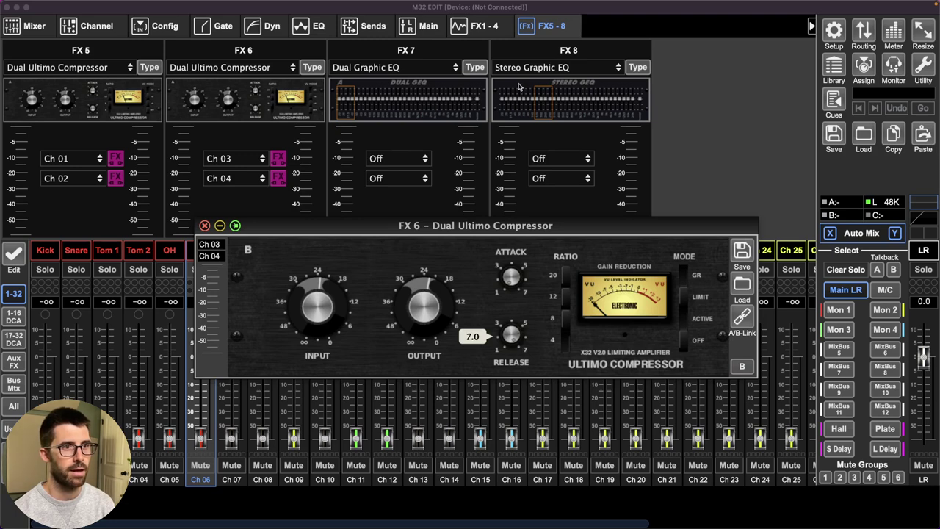
pyautogui.click(204, 226)
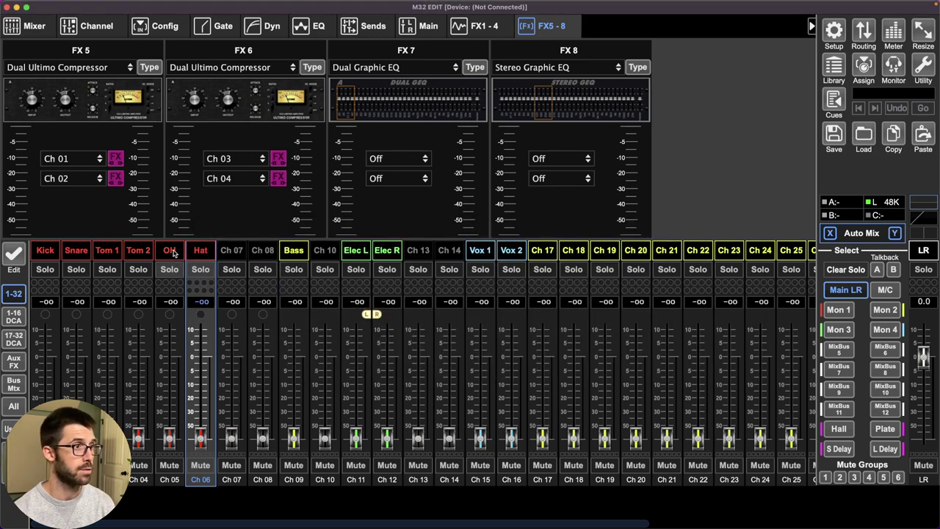
# Give the OH (Ch 05) compressor a 1 ms attack, minimum hold and 101 ms release
pyautogui.click(174, 252)
pyautogui.click(272, 26)
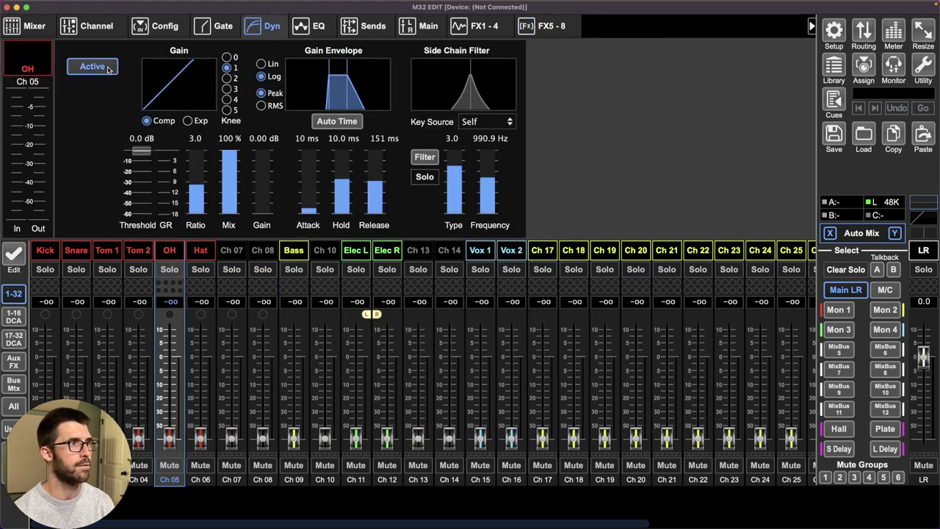
pyautogui.doubleClick(142, 139)
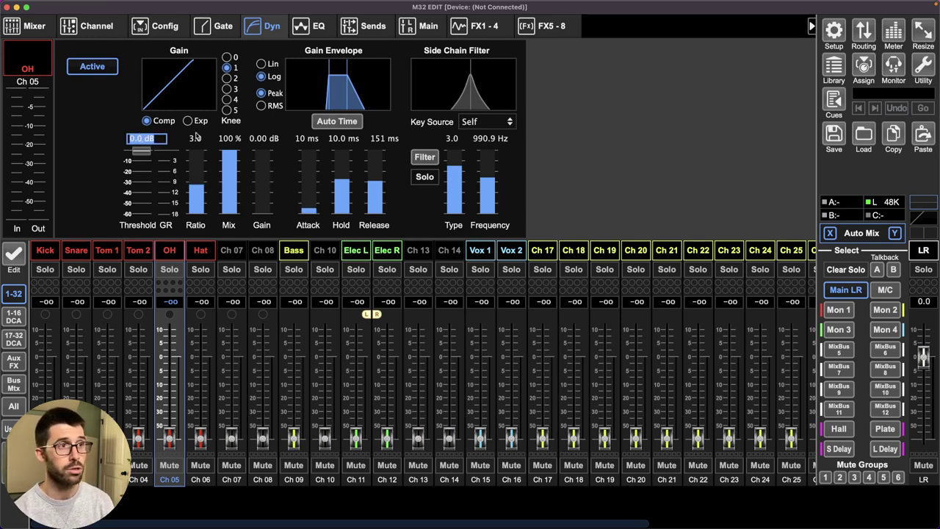
pyautogui.press('Escape')
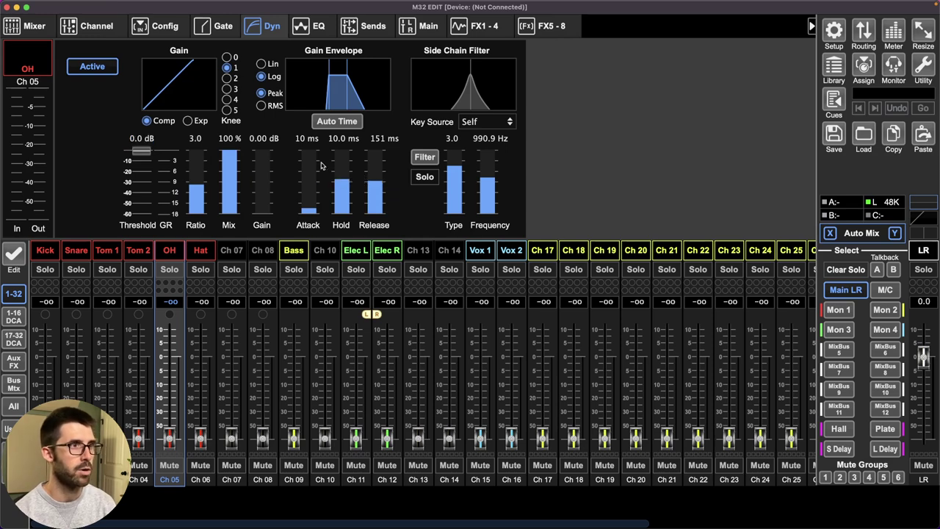
pyautogui.doubleClick(307, 138)
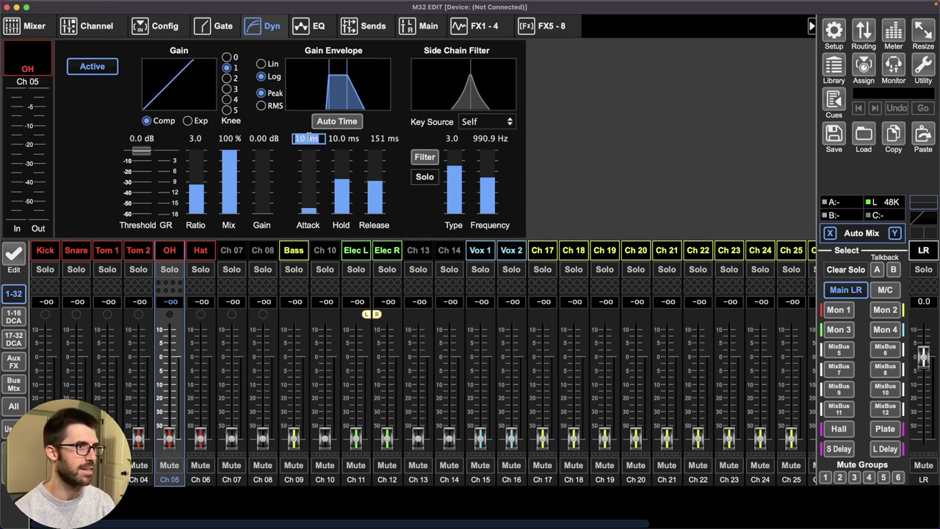
pyautogui.write('1')
pyautogui.press('Return')
pyautogui.doubleClick(344, 138)
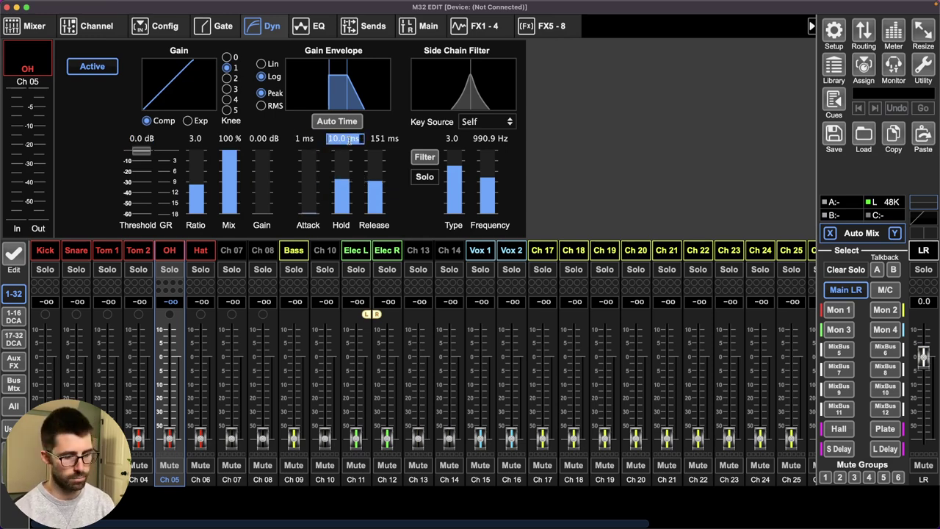
pyautogui.write('0')
pyautogui.press('Return')
pyautogui.doubleClick(388, 138)
pyautogui.write('101')
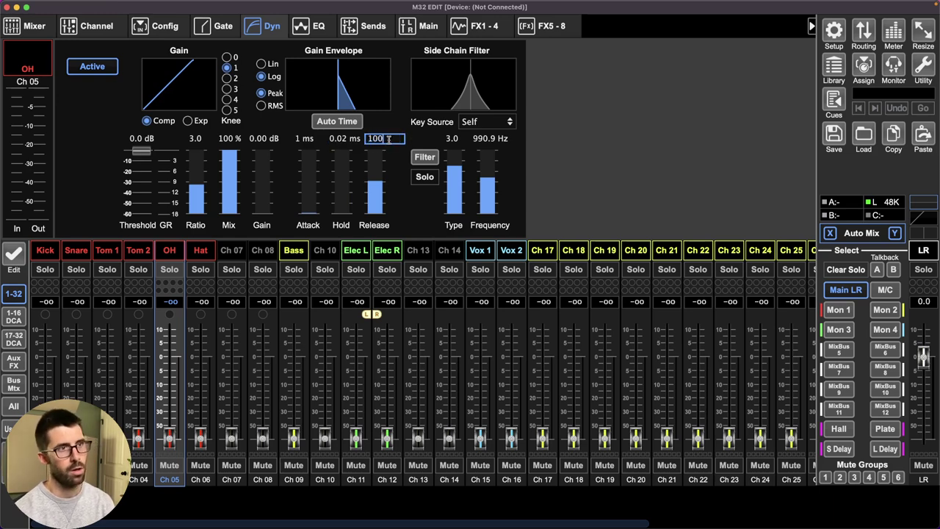
pyautogui.press('Return')
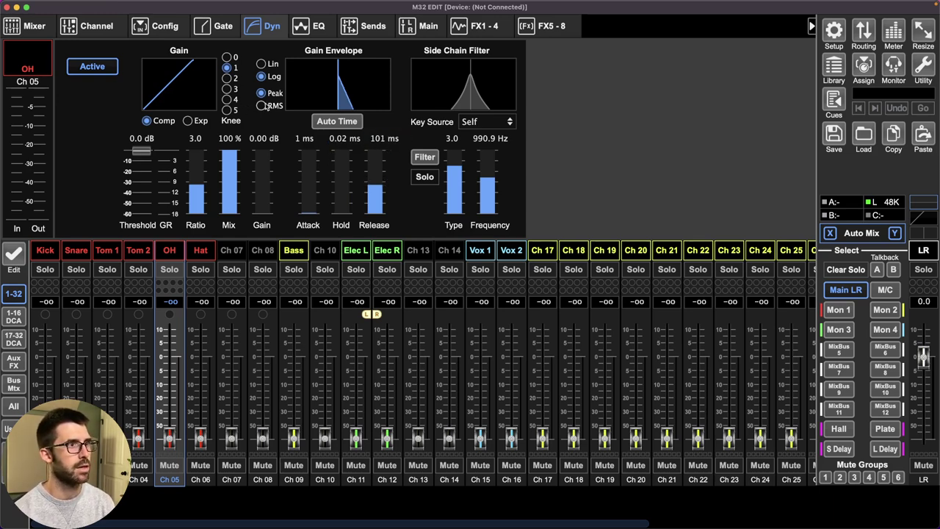
# Turn on the Hat compressor with 1 ms attack, 0.02 ms hold and 101 ms release
pyautogui.moveTo(233, 149)
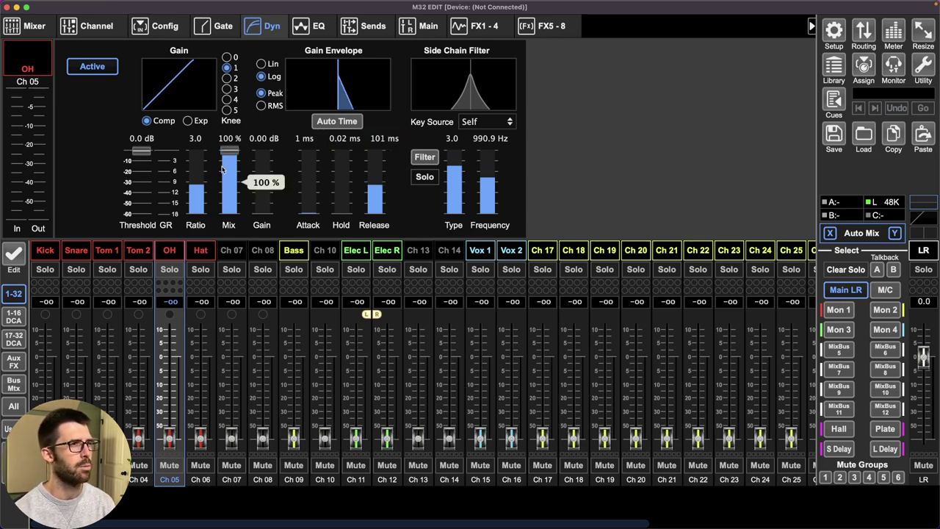
pyautogui.click(202, 250)
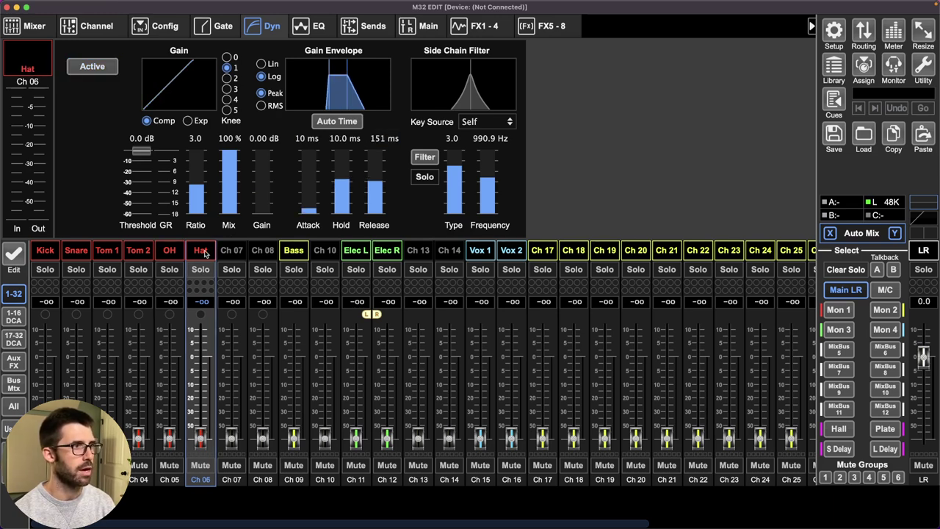
pyautogui.click(93, 67)
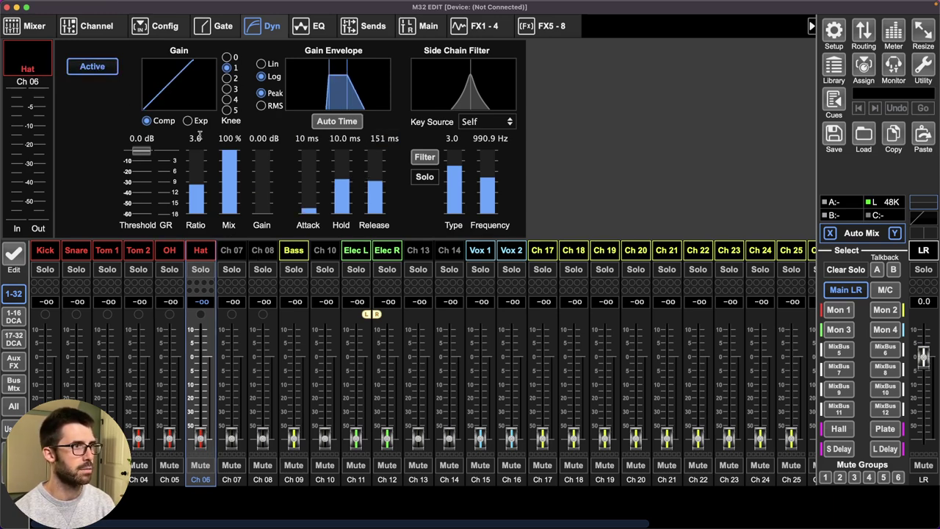
pyautogui.click(309, 138)
pyautogui.write('1')
pyautogui.click(342, 139)
pyautogui.write('0.02')
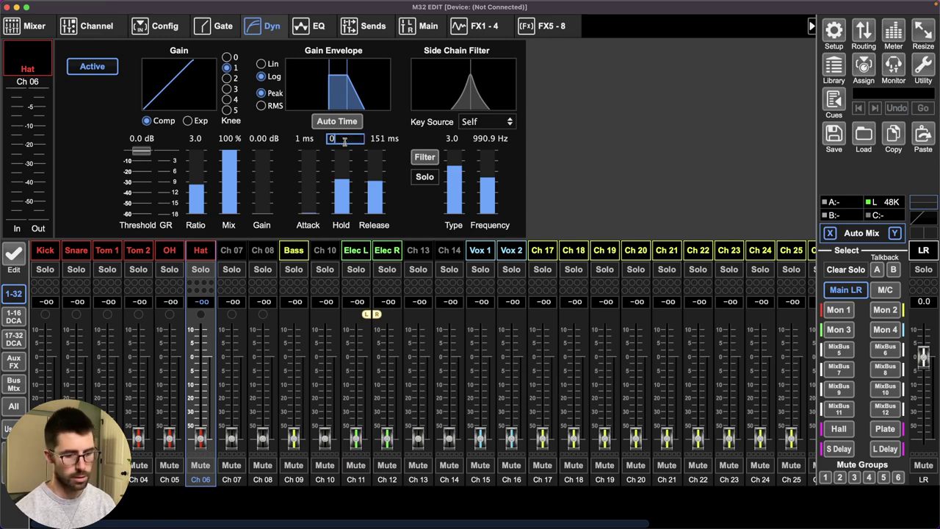
pyautogui.press('Return')
pyautogui.click(383, 138)
pyautogui.write('101')
pyautogui.press('Return')
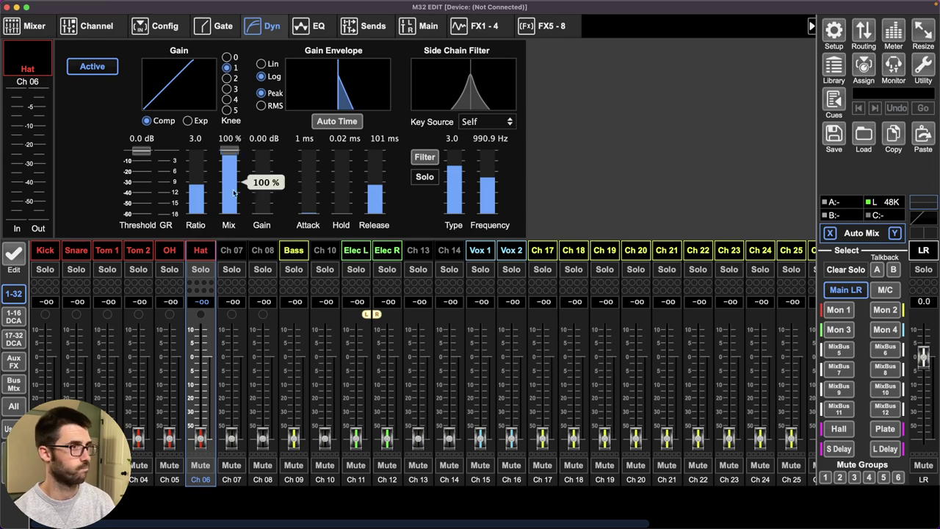
# With Bass selected, load Dual Leisure Compressor into both FX 7 and FX 8
pyautogui.click(302, 254)
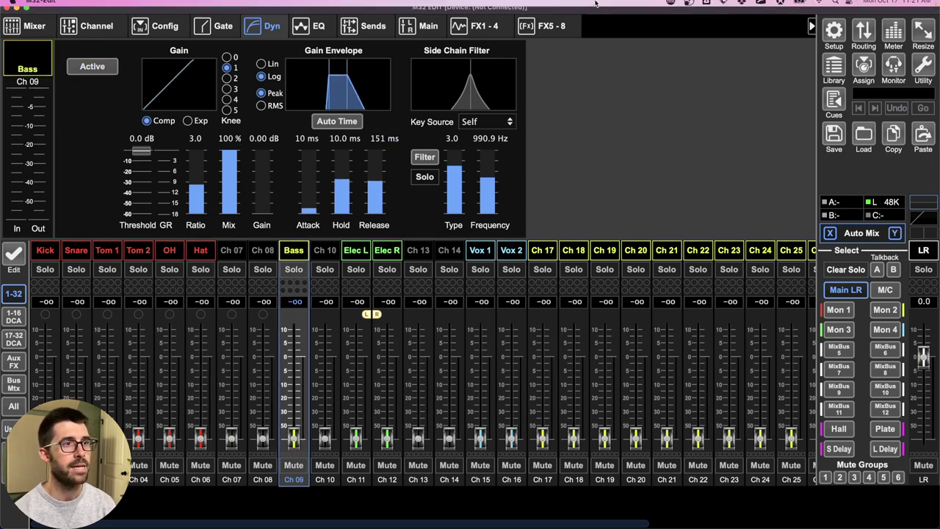
pyautogui.click(547, 30)
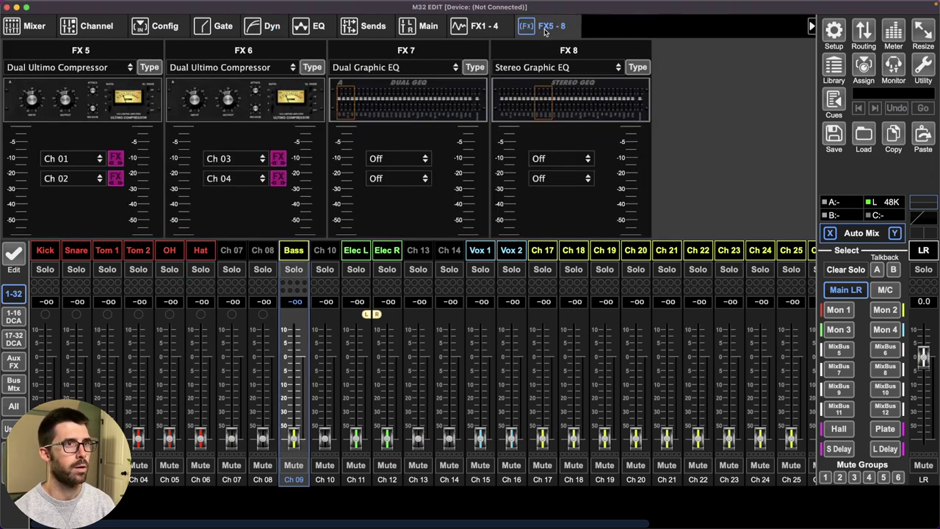
pyautogui.click(434, 68)
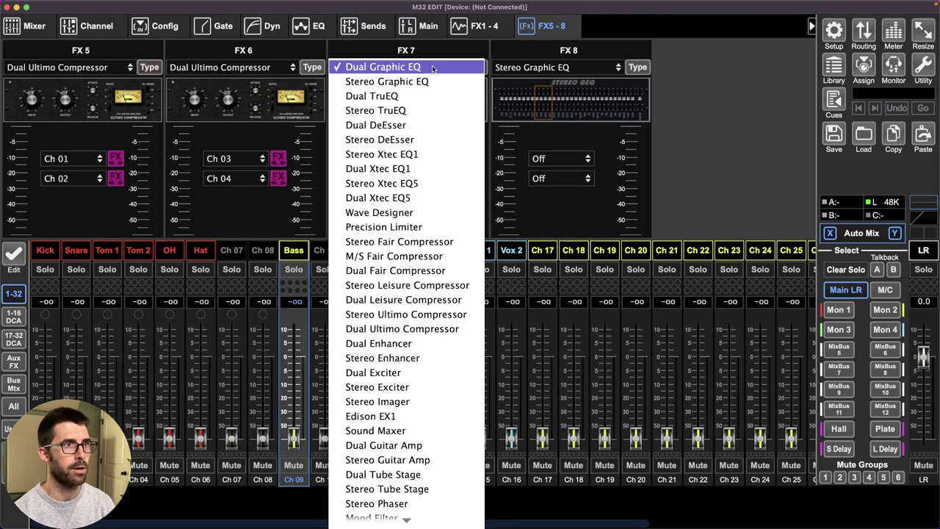
pyautogui.click(404, 301)
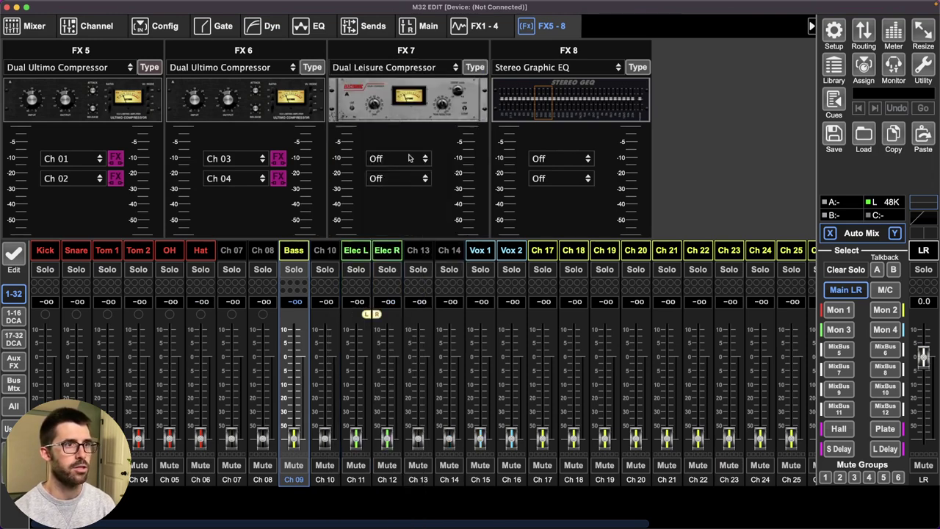
pyautogui.click(531, 67)
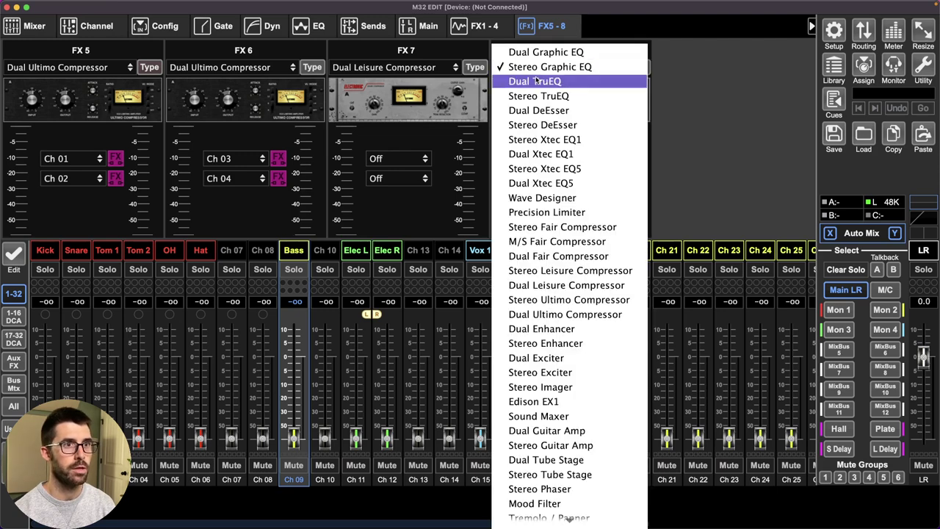
pyautogui.click(566, 286)
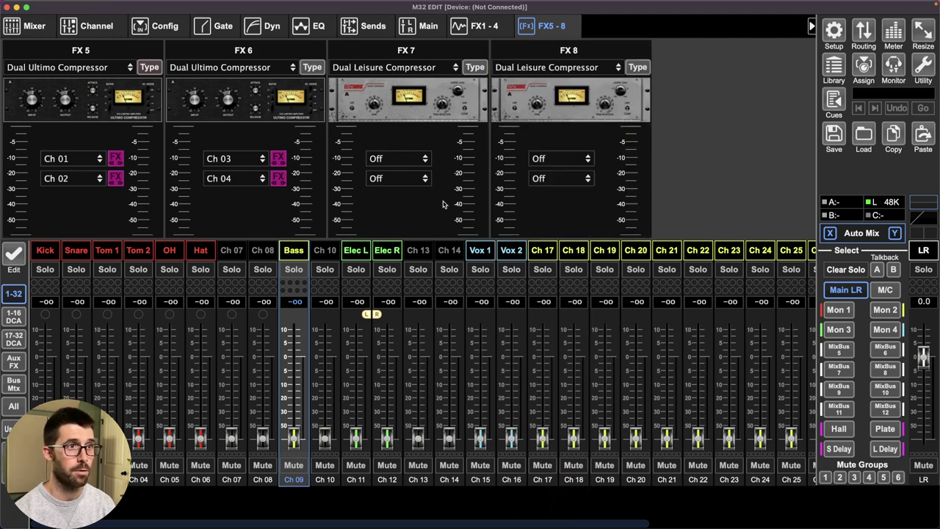
# Feed Ch 09 into FX 7 and enable it as an insert
pyautogui.click(421, 157)
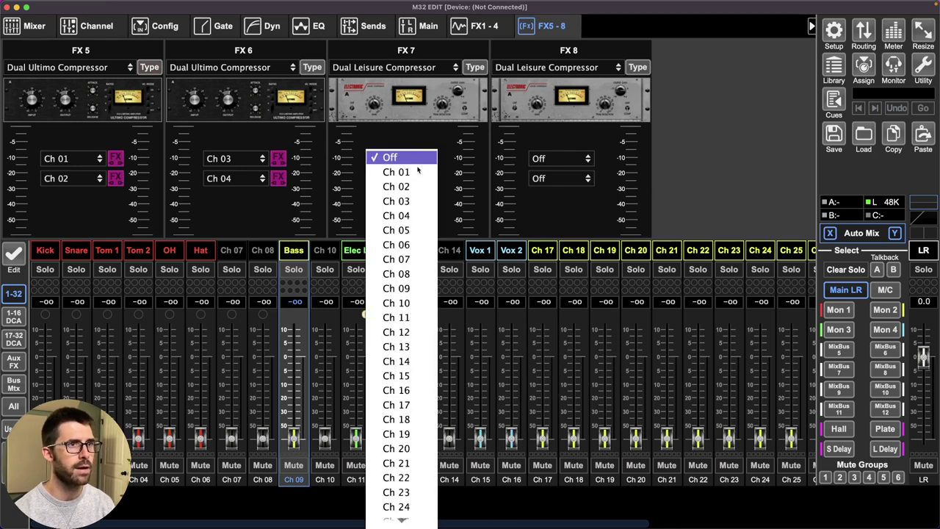
pyautogui.click(410, 274)
pyautogui.click(442, 159)
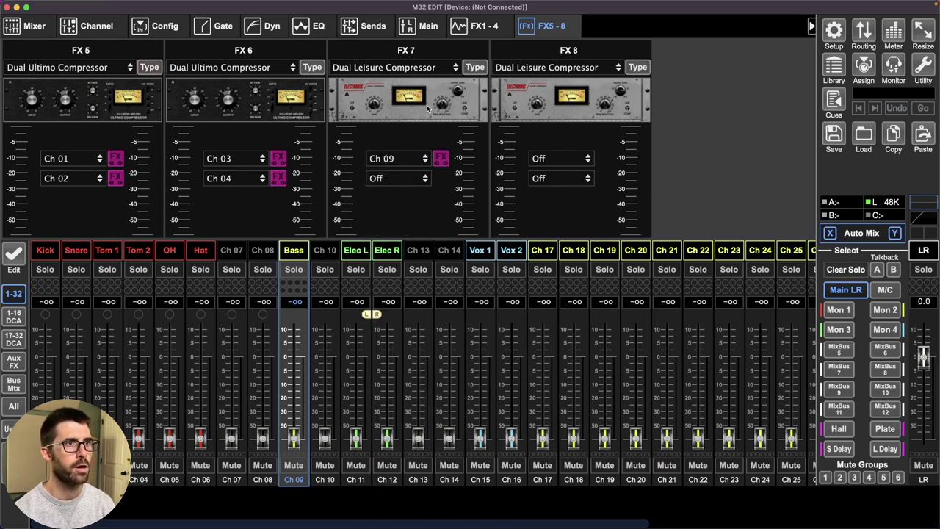
# Set the FX 7 Leisure Compressor's output gain to 0.5 dB and peak reduction to about 42
pyautogui.click(429, 109)
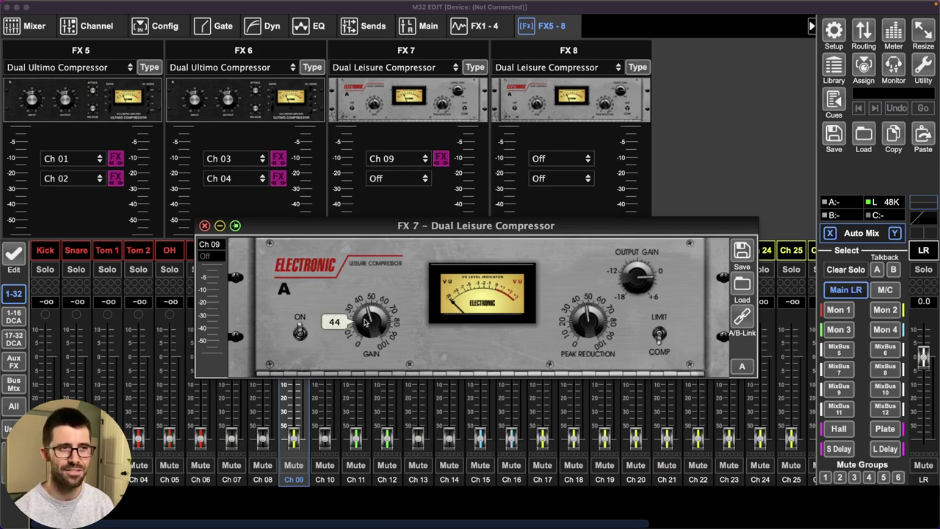
pyautogui.moveTo(598, 328)
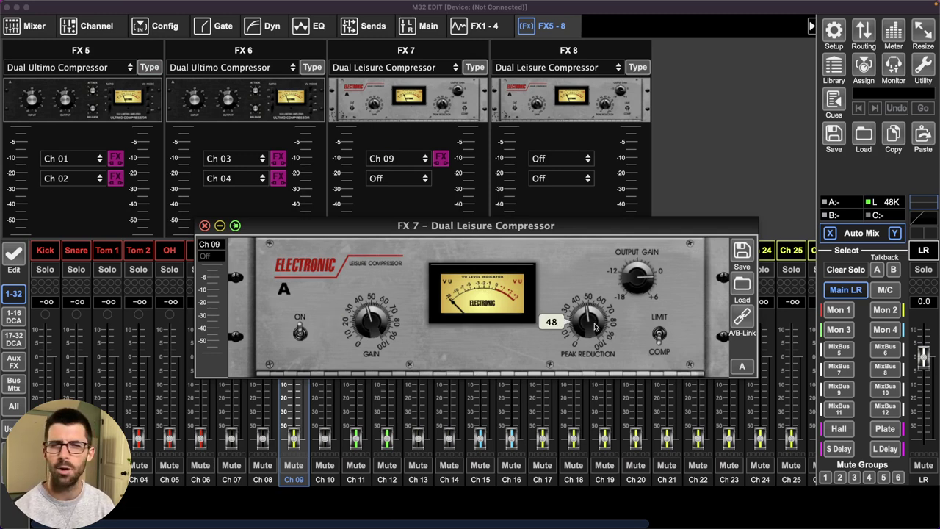
pyautogui.moveTo(645, 281)
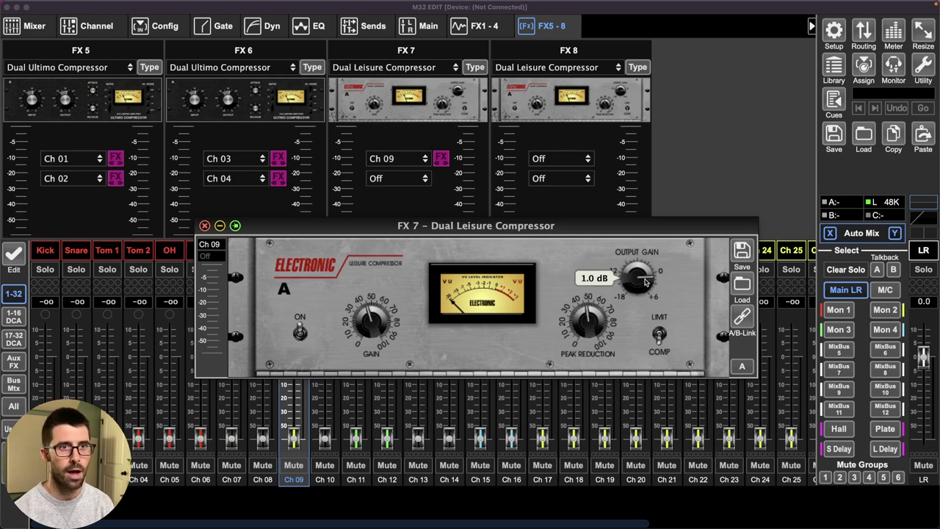
pyautogui.moveTo(645, 281); pyautogui.dragTo(643, 285)
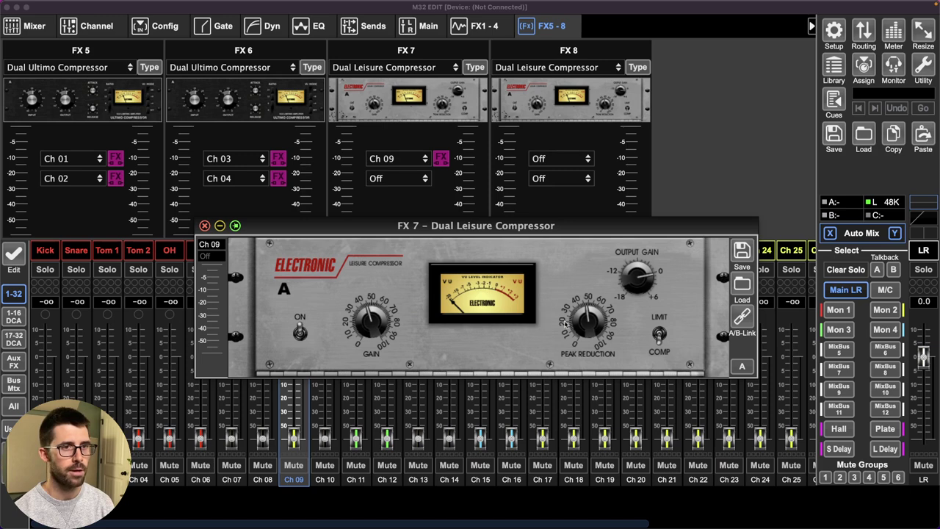
pyautogui.moveTo(592, 327); pyautogui.dragTo(567, 389)
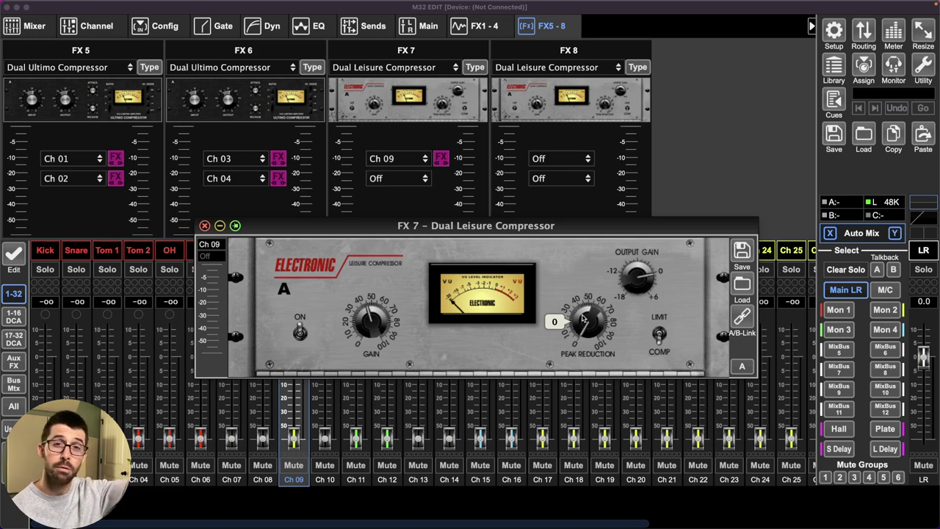
pyautogui.moveTo(584, 317); pyautogui.dragTo(608, 254)
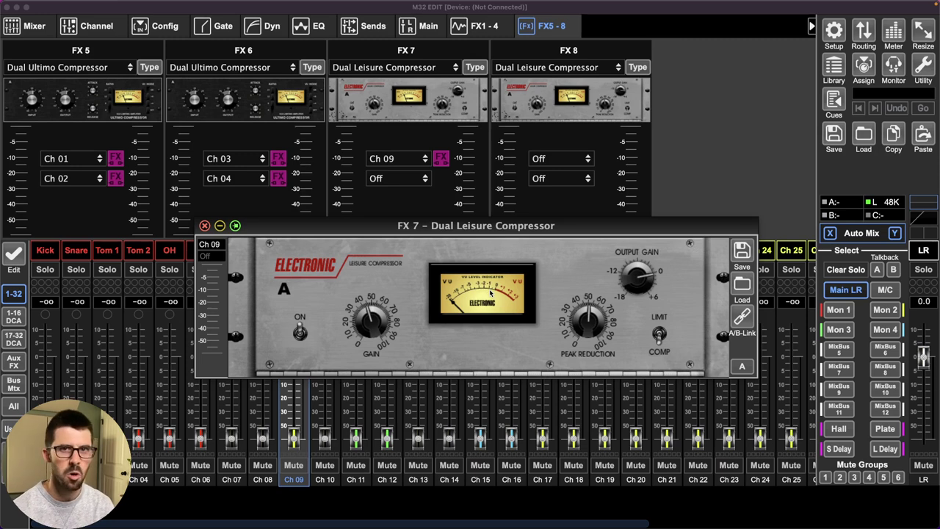
pyautogui.click(205, 226)
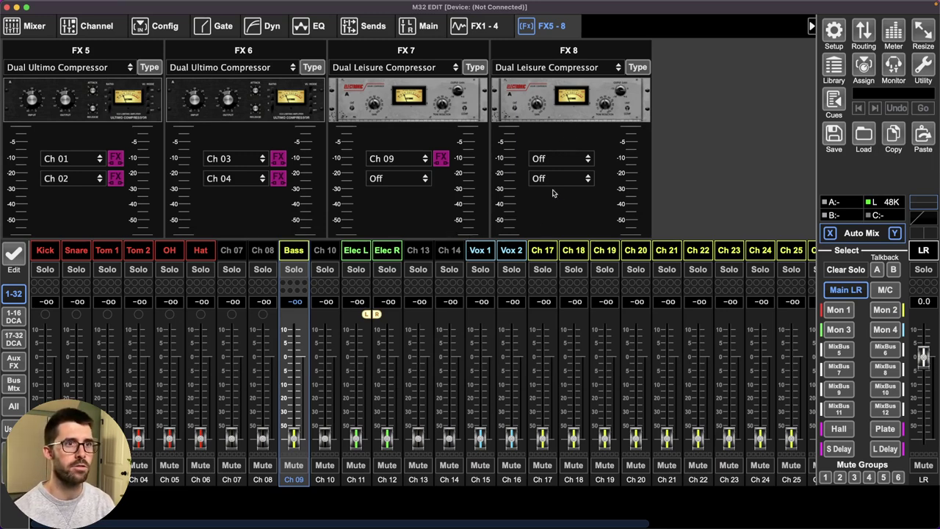
# Select Vox 1 and make Ch 15 FX 8's first input source instead of Ch 31
pyautogui.click(488, 259)
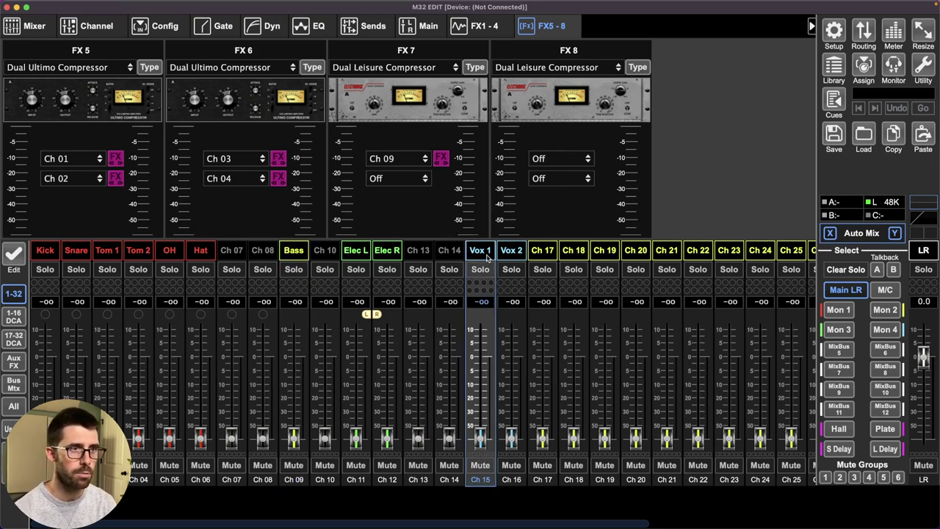
pyautogui.click(572, 161)
pyautogui.scroll(-5, 569, 319)
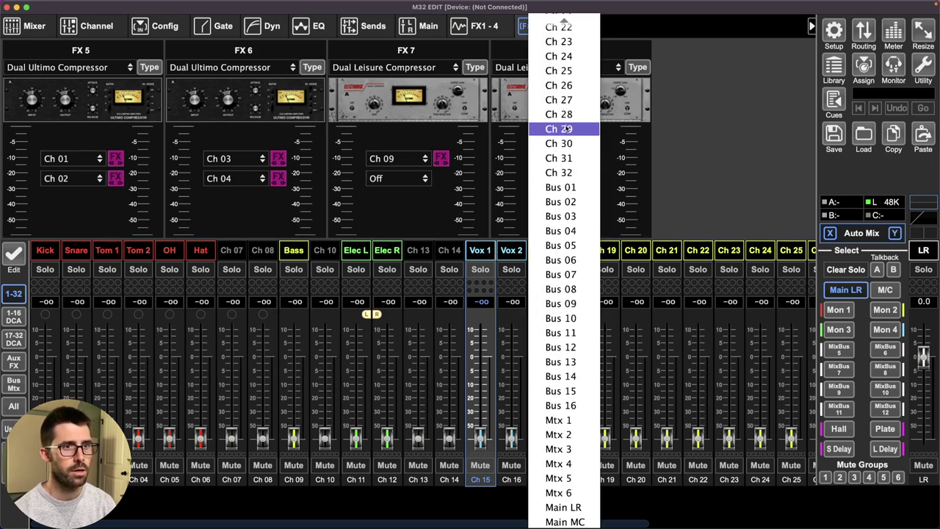
pyautogui.click(559, 158)
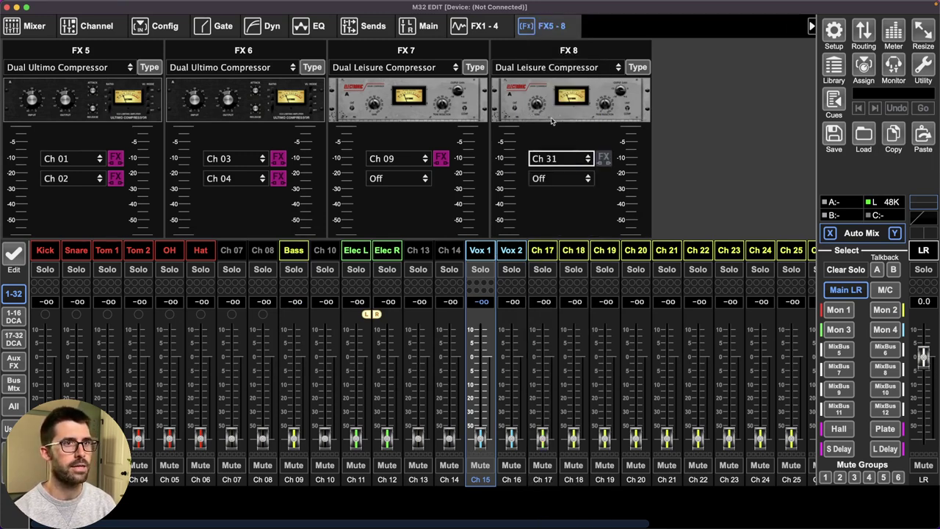
pyautogui.click(562, 160)
pyautogui.scroll(4, 562, 153)
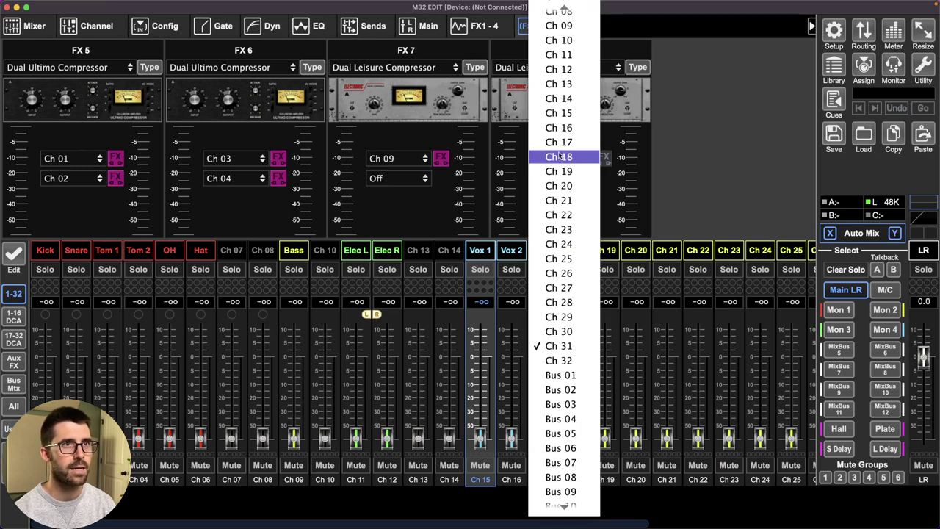
pyautogui.click(575, 114)
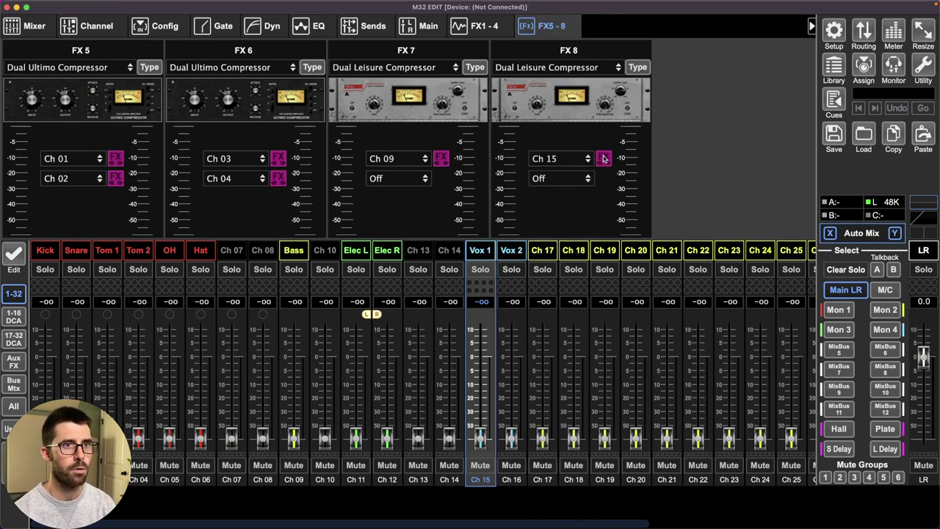
pyautogui.click(576, 177)
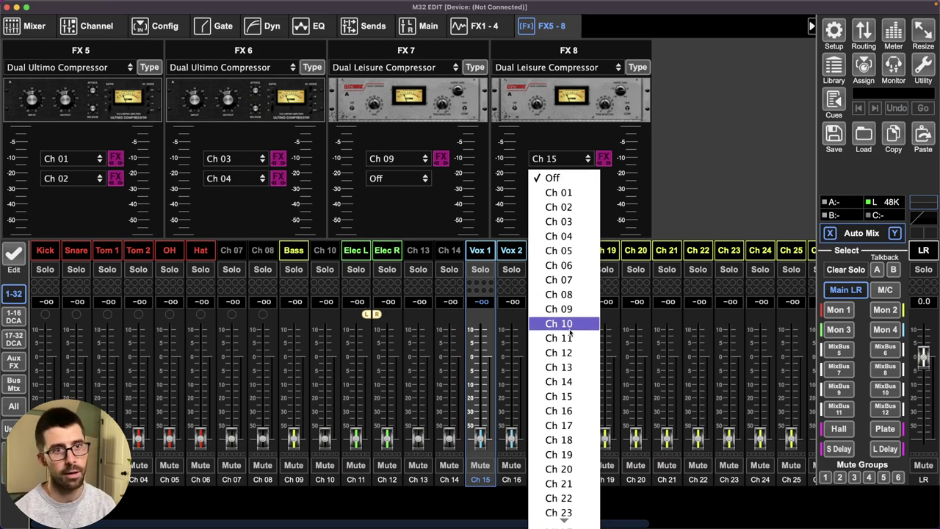
# Add Ch 16 as FX 8's second source and raise its peak reduction from 48 to 66
pyautogui.click(575, 411)
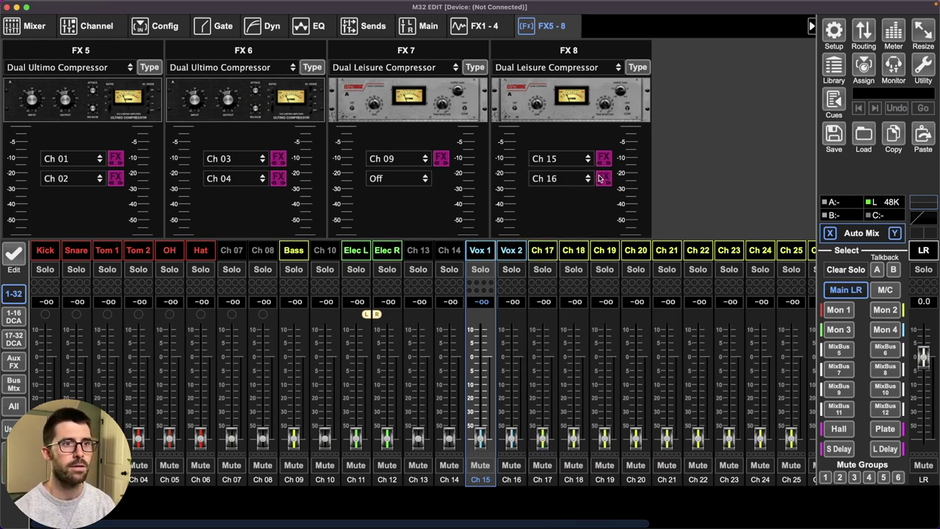
pyautogui.click(558, 114)
pyautogui.moveTo(598, 325)
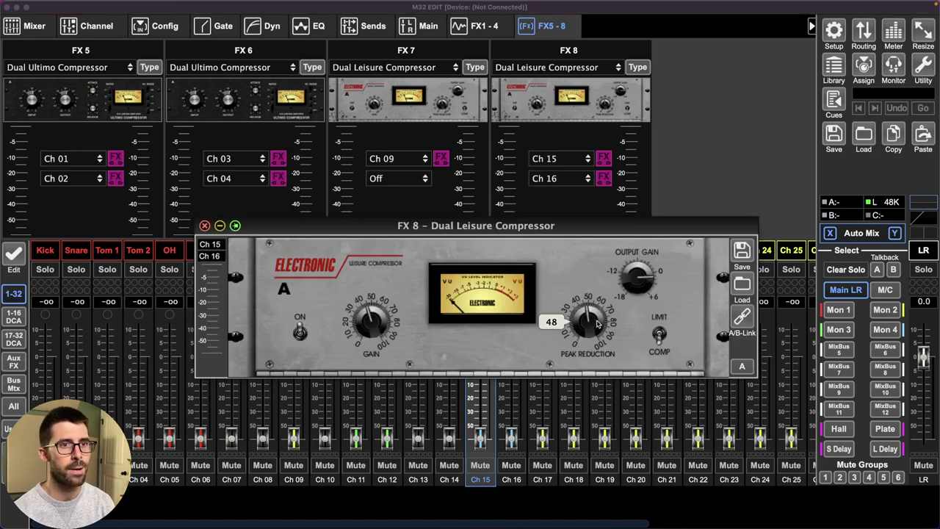
pyautogui.moveTo(599, 326); pyautogui.dragTo(609, 345)
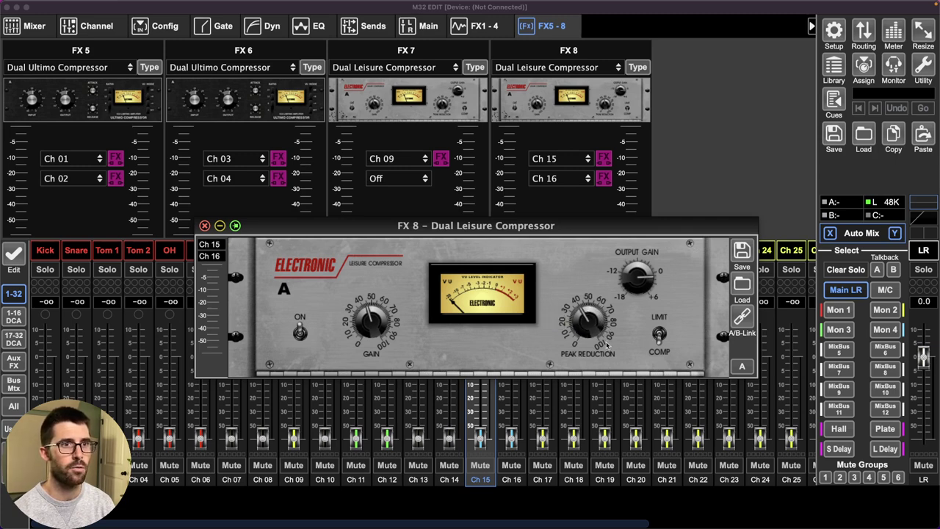
pyautogui.click(205, 226)
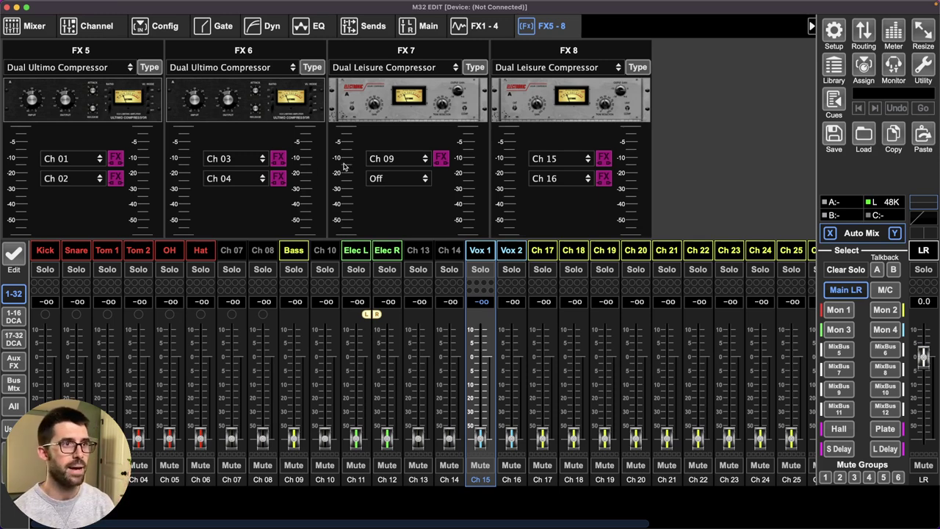
# Set FX 1 to Hall Reverb, FX 2 to Rich Plate Reverb and FX 4 to Stereo Delay
pyautogui.click(470, 28)
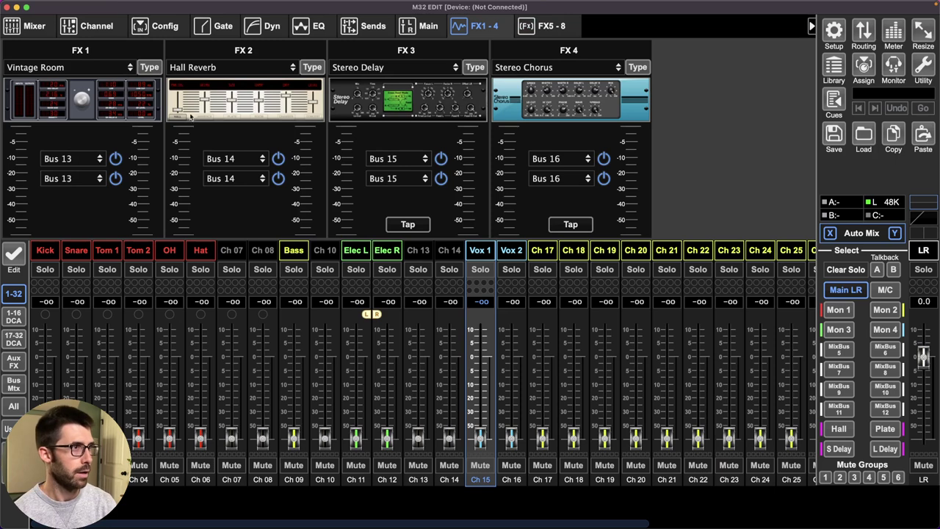
pyautogui.click(126, 67)
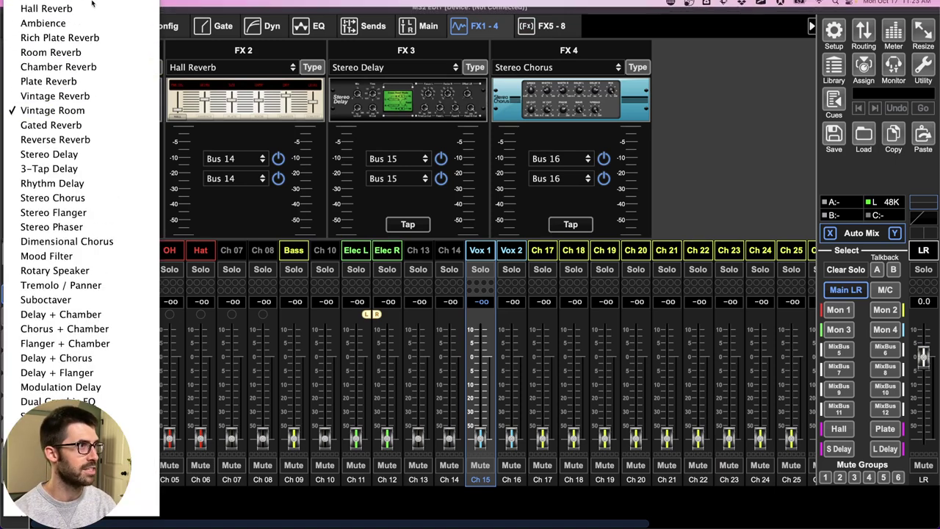
pyautogui.click(83, 10)
pyautogui.click(213, 68)
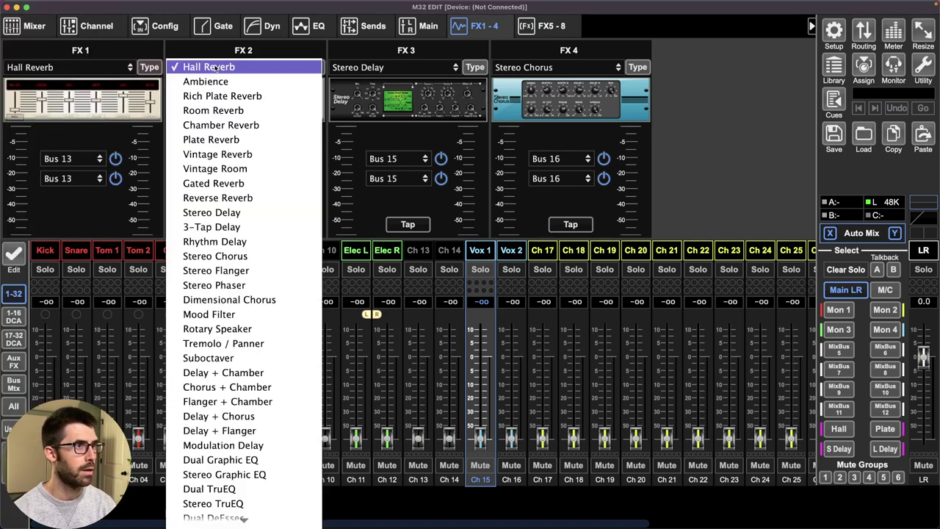
pyautogui.click(224, 97)
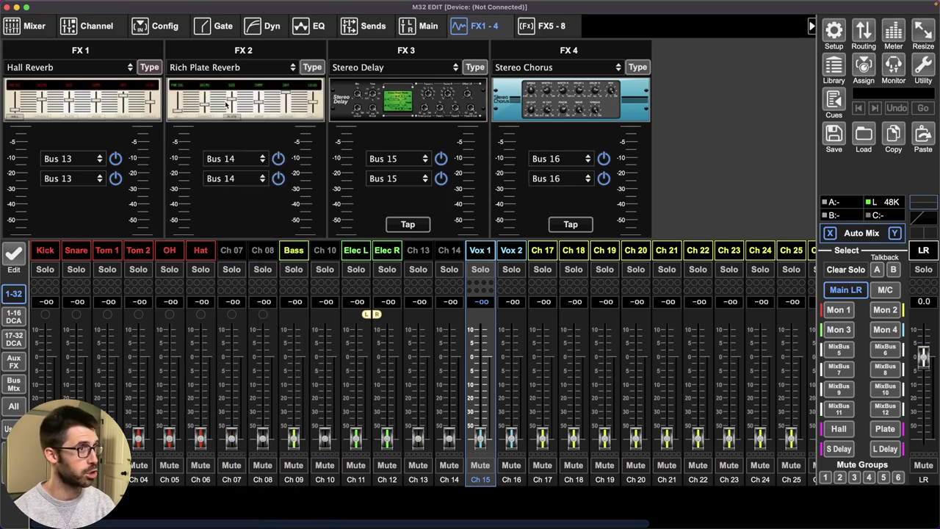
pyautogui.click(550, 67)
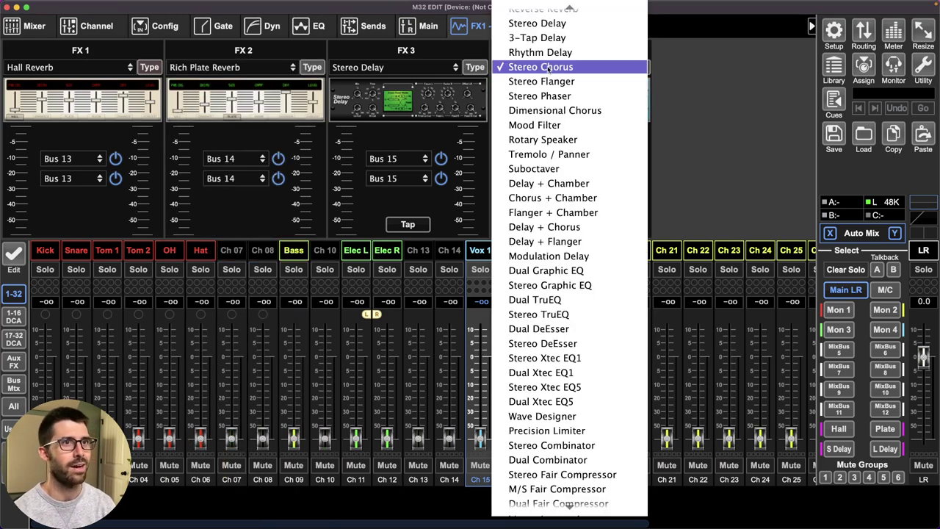
pyautogui.click(556, 25)
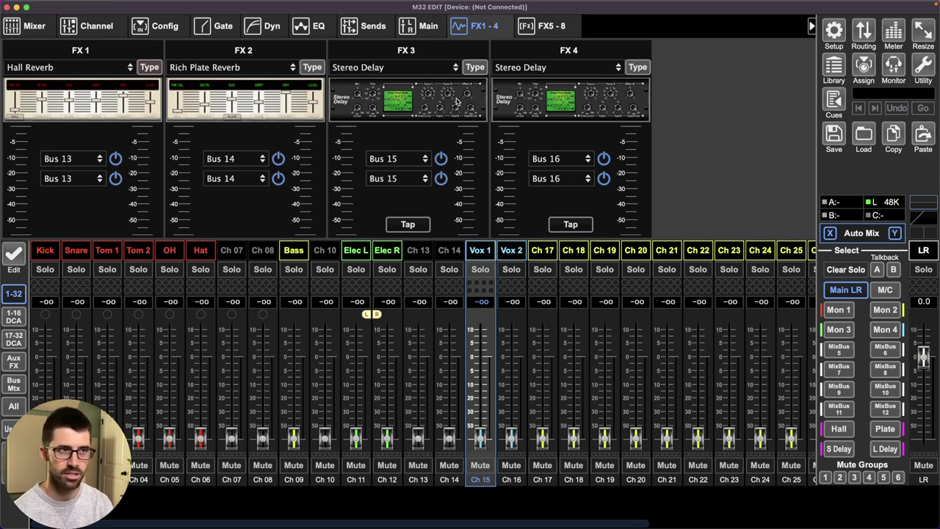
pyautogui.click(74, 101)
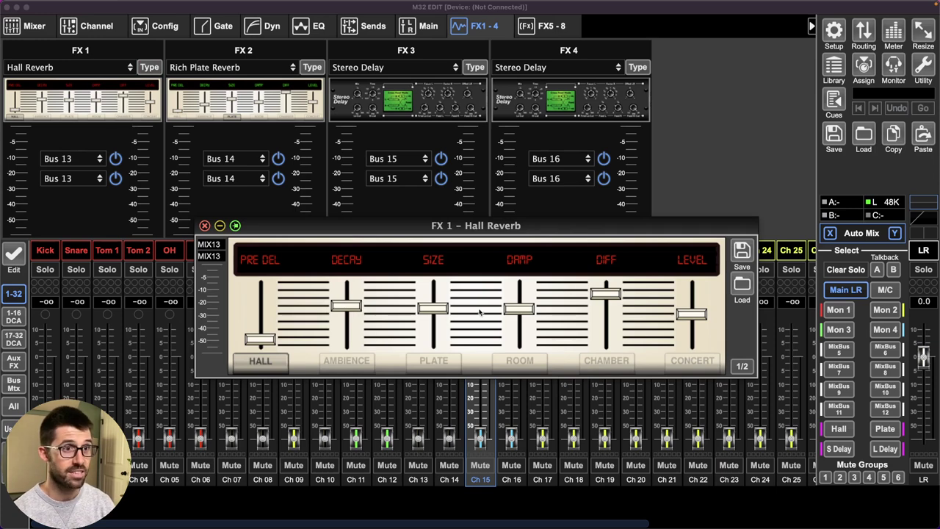
# Lower the FX 1 hall reverb's damping to 2k39 Hz
pyautogui.moveTo(517, 315)
pyautogui.moveTo(519, 312); pyautogui.dragTo(523, 360)
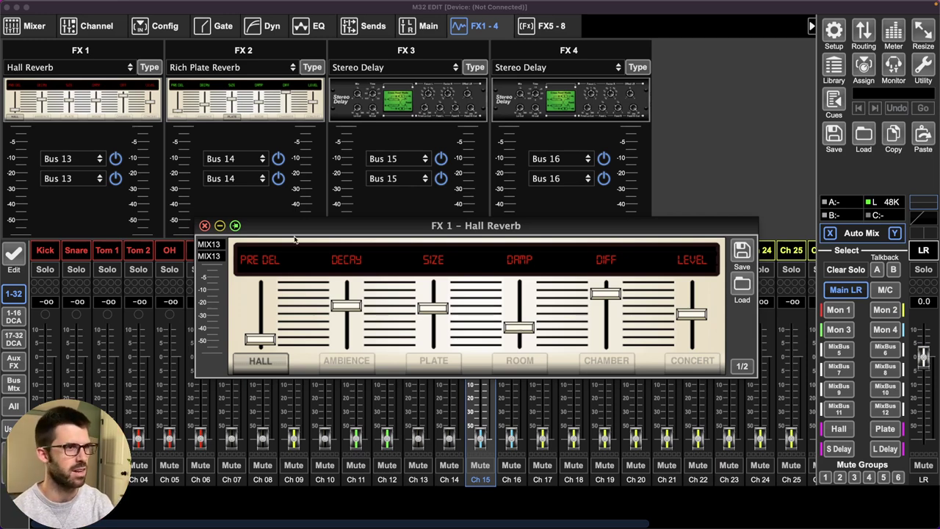
pyautogui.click(204, 226)
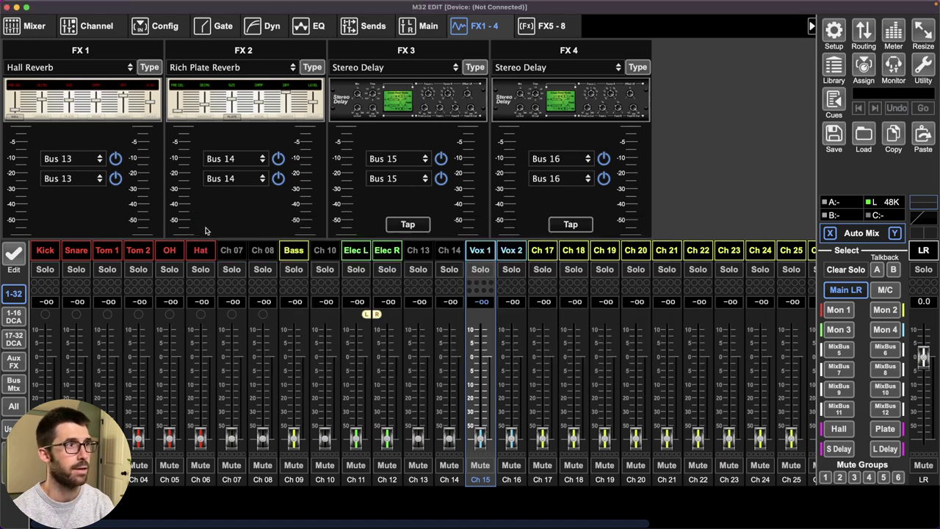
# Lower the FX 2 plate reverb's damping to about 2k71 Hz and lengthen its decay to 2.46 s
pyautogui.click(253, 104)
pyautogui.moveTo(519, 315); pyautogui.dragTo(520, 324)
pyautogui.moveTo(347, 322); pyautogui.dragTo(353, 309)
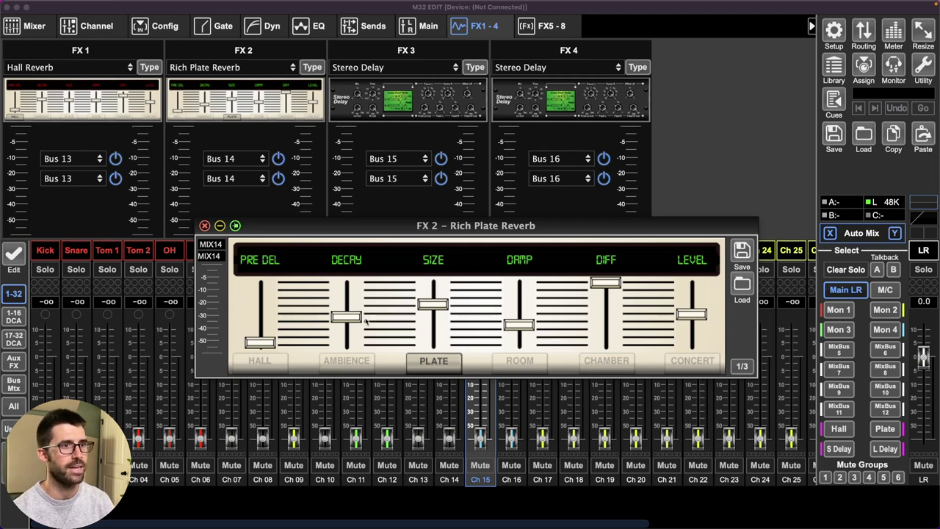
pyautogui.click(83, 96)
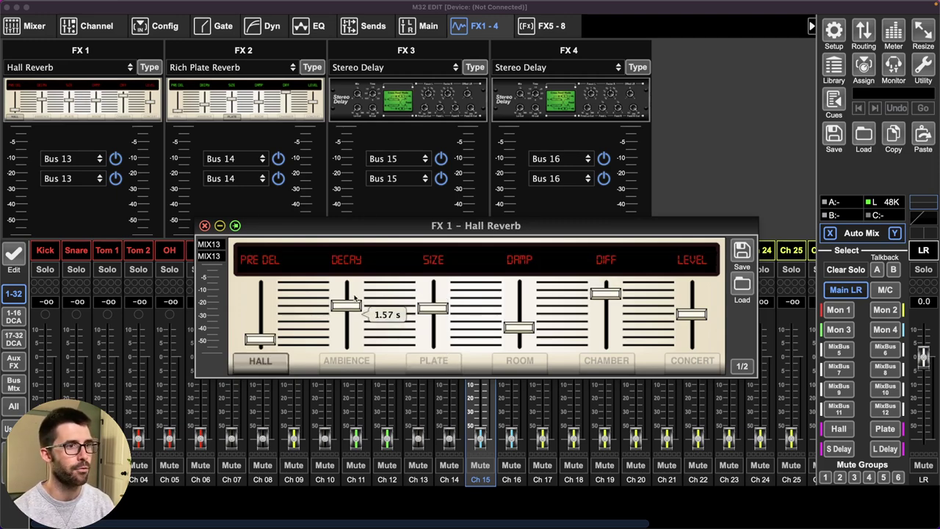
pyautogui.click(204, 225)
pyautogui.click(225, 120)
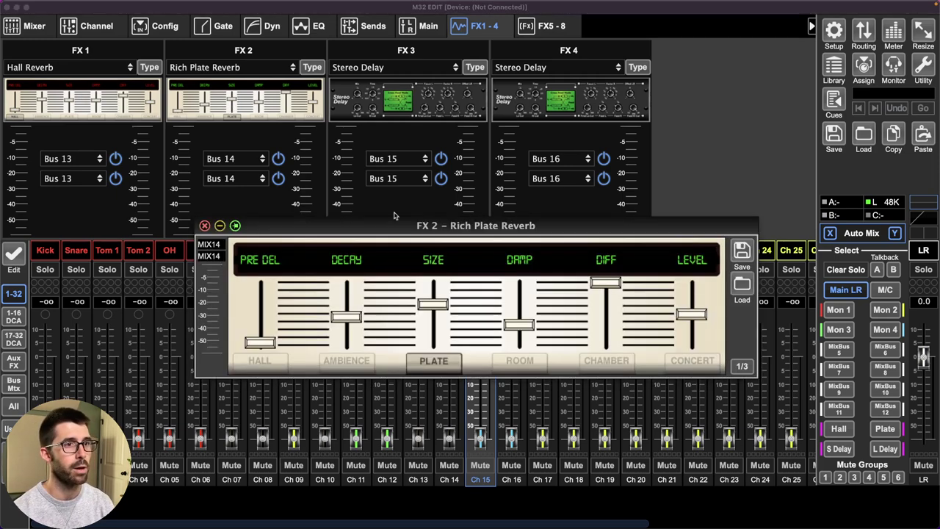
pyautogui.click(205, 226)
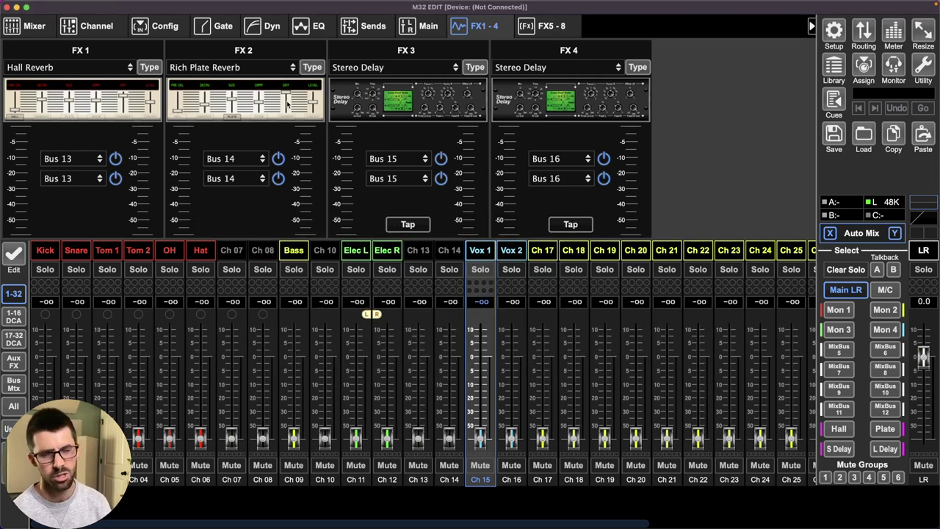
# Set the FX 3 delay's Feed Hi Cut to 1.5 kHz, Hi Cut 2 kHz, Lo Cut 83 Hz, and tap tempo
pyautogui.click(439, 83)
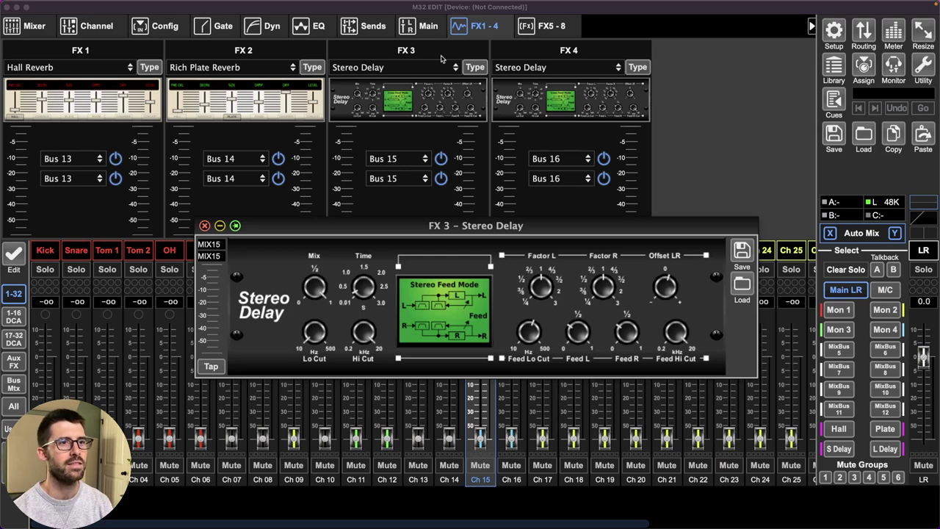
pyautogui.moveTo(493, 229); pyautogui.dragTo(463, 171)
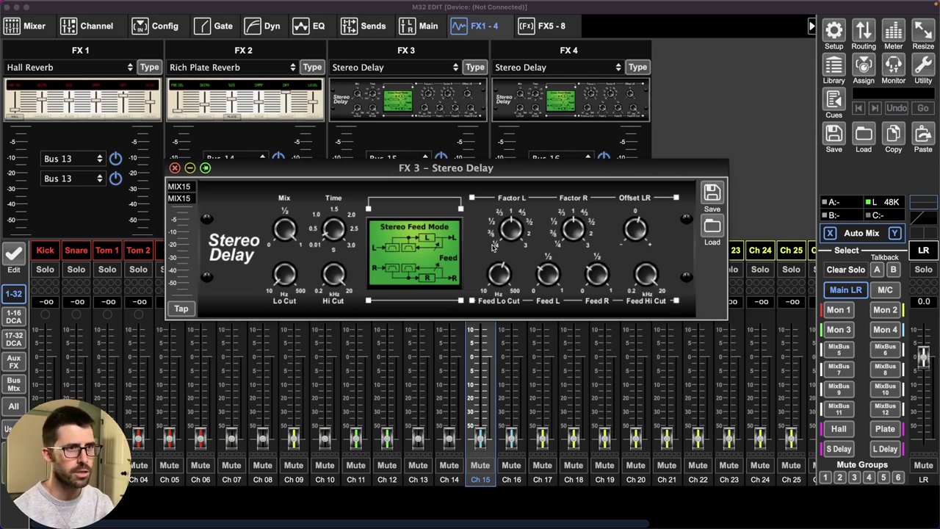
pyautogui.moveTo(565, 226)
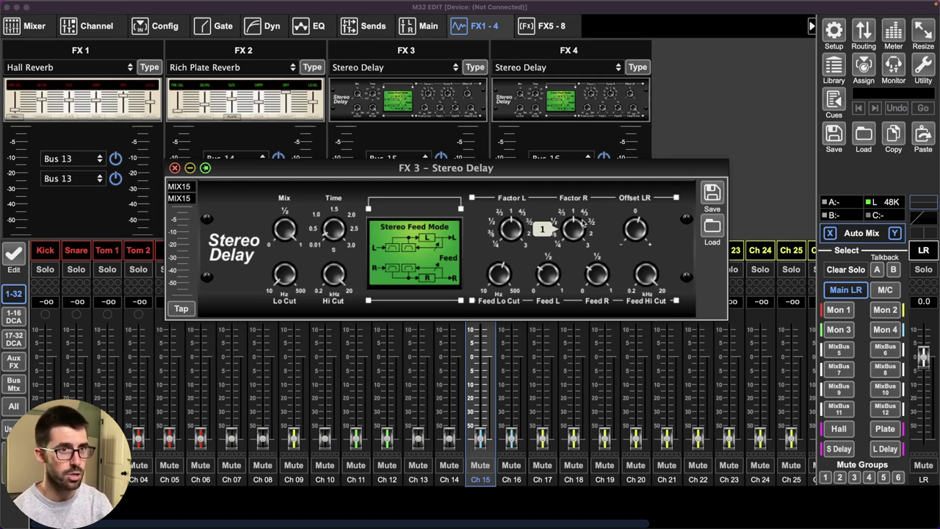
pyautogui.moveTo(646, 276)
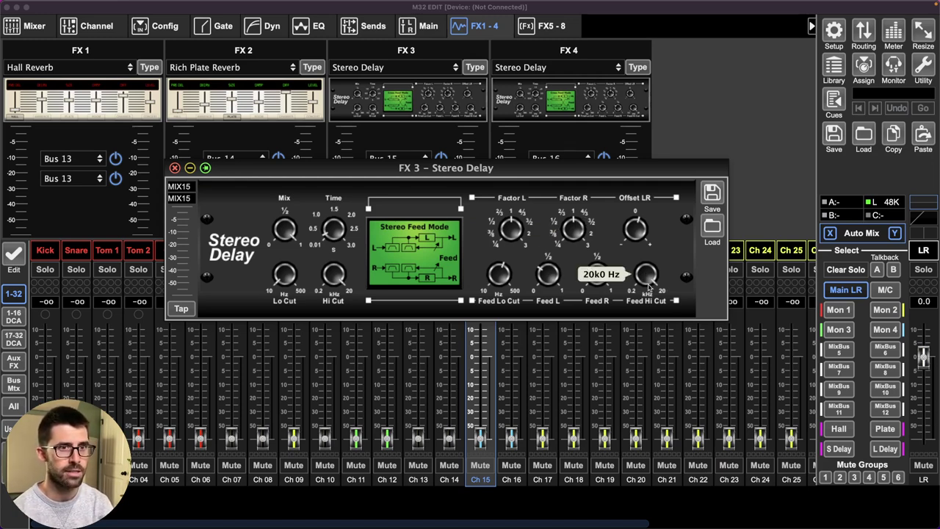
pyautogui.moveTo(648, 288); pyautogui.dragTo(648, 371)
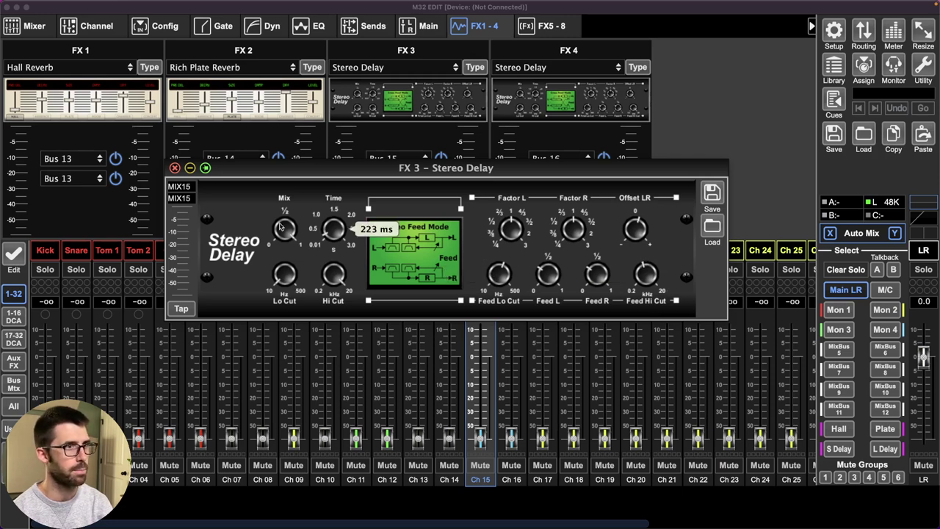
pyautogui.moveTo(343, 273)
pyautogui.moveTo(338, 293); pyautogui.dragTo(342, 360)
pyautogui.moveTo(291, 275); pyautogui.dragTo(300, 185)
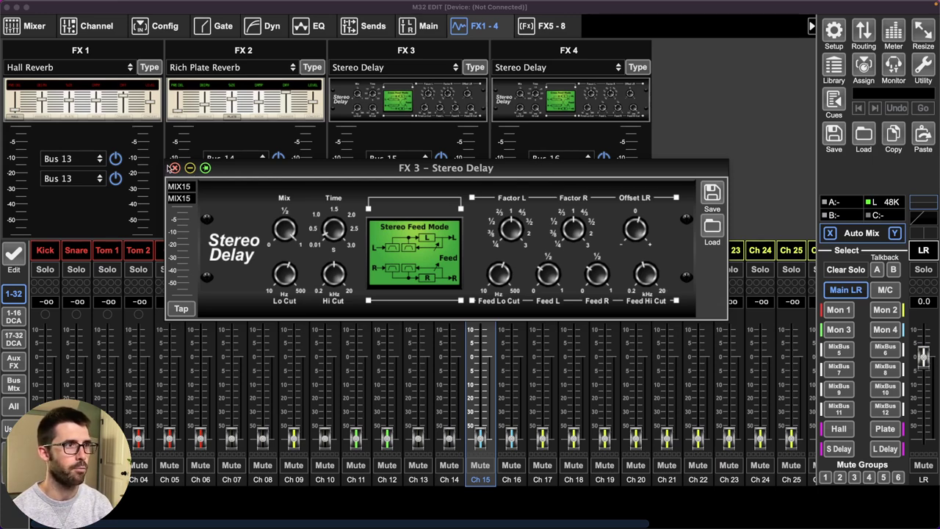
pyautogui.click(185, 310)
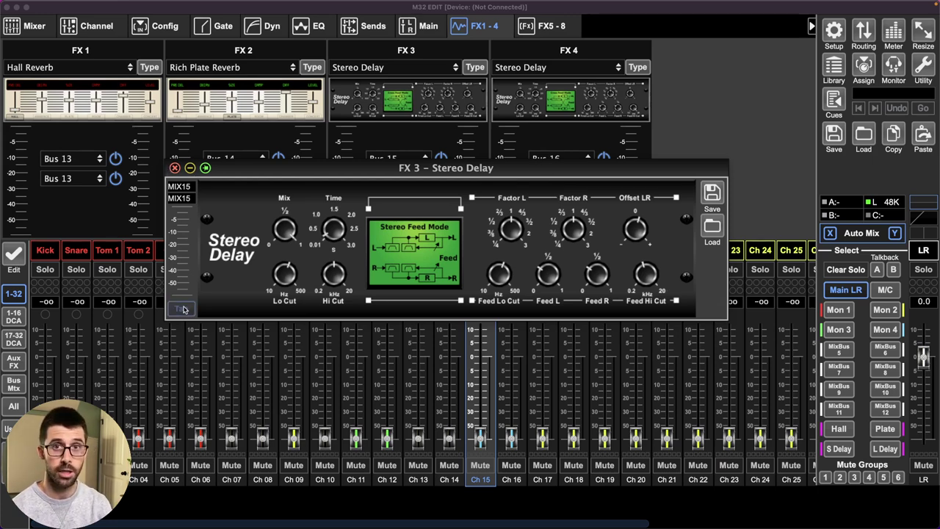
pyautogui.moveTo(277, 272)
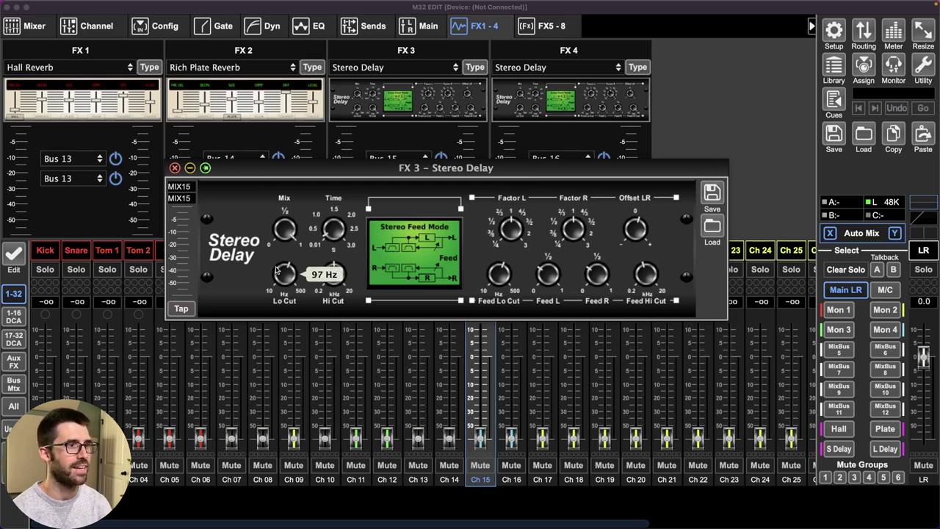
pyautogui.click(175, 168)
# Raise the FX 4 delay's Lo Cut above 14 Hz, lower Hi Cut, and set Feed Hi Cut near 7.2 kHz
pyautogui.click(589, 103)
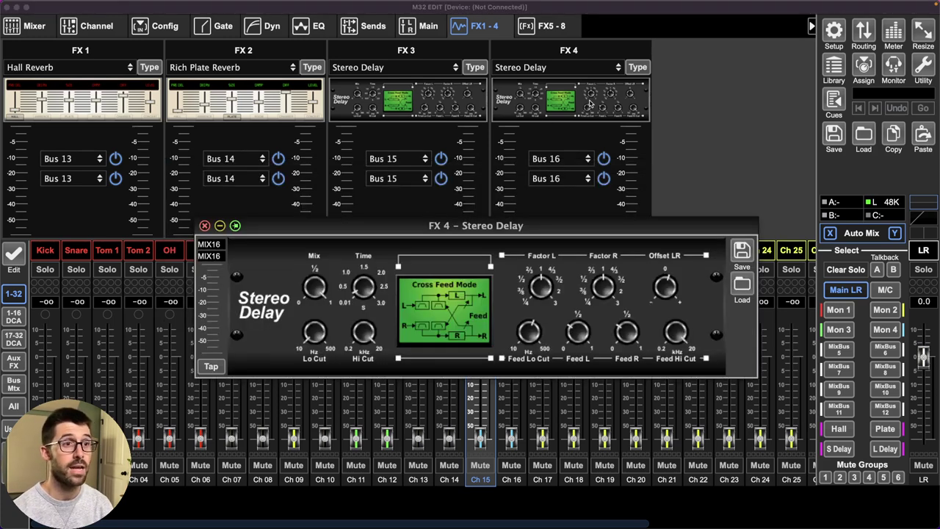
pyautogui.moveTo(476, 232); pyautogui.dragTo(433, 193)
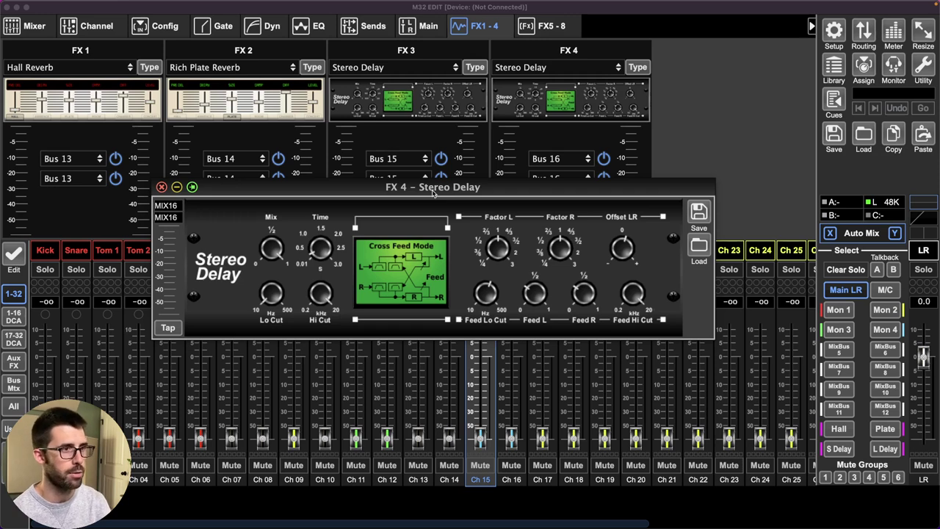
pyautogui.moveTo(277, 278)
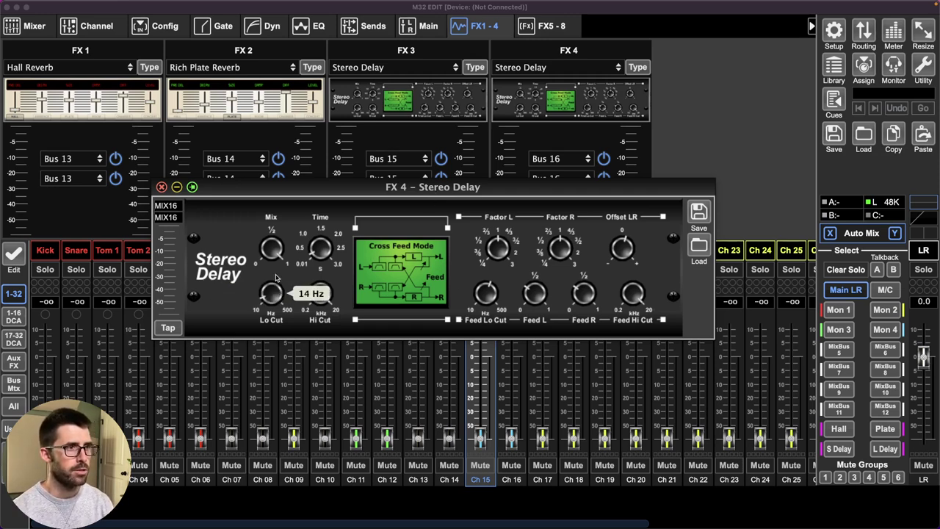
pyautogui.moveTo(277, 278); pyautogui.dragTo(291, 202)
pyautogui.moveTo(326, 296)
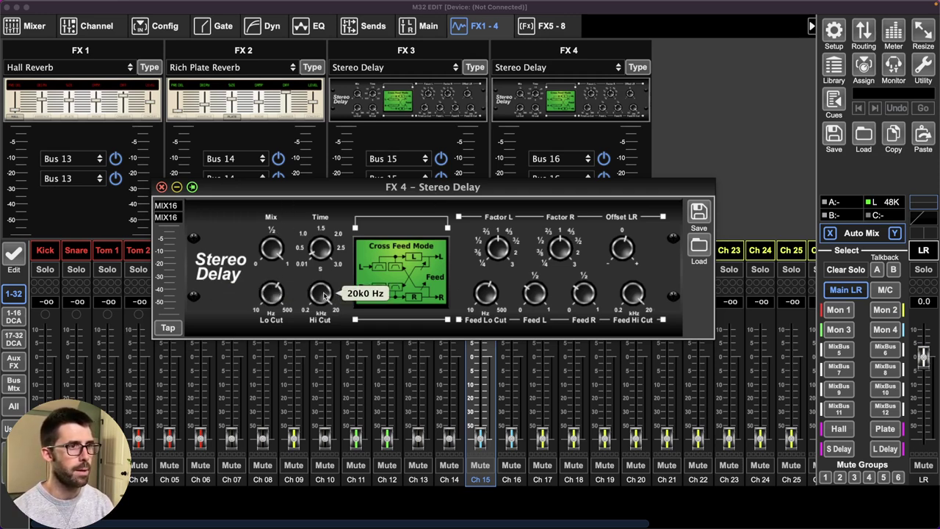
pyautogui.moveTo(325, 296); pyautogui.dragTo(334, 401)
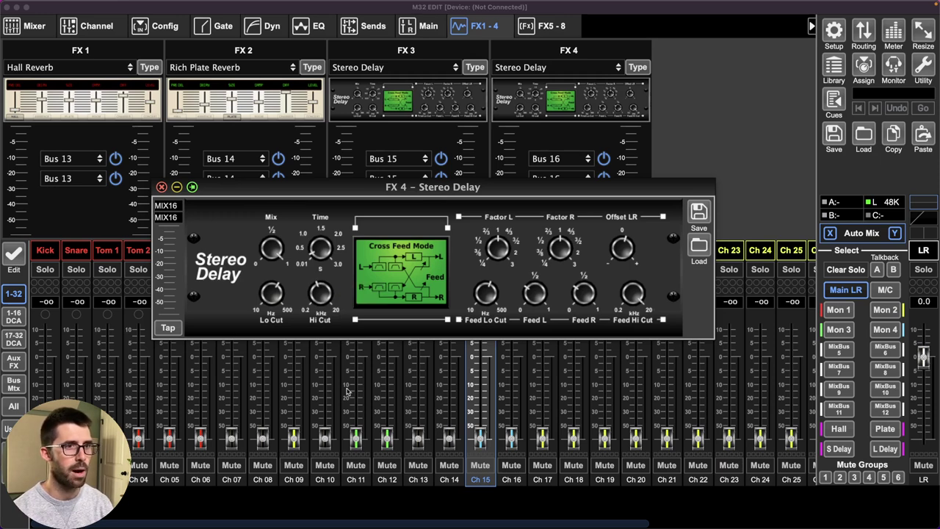
pyautogui.moveTo(634, 295); pyautogui.dragTo(643, 390)
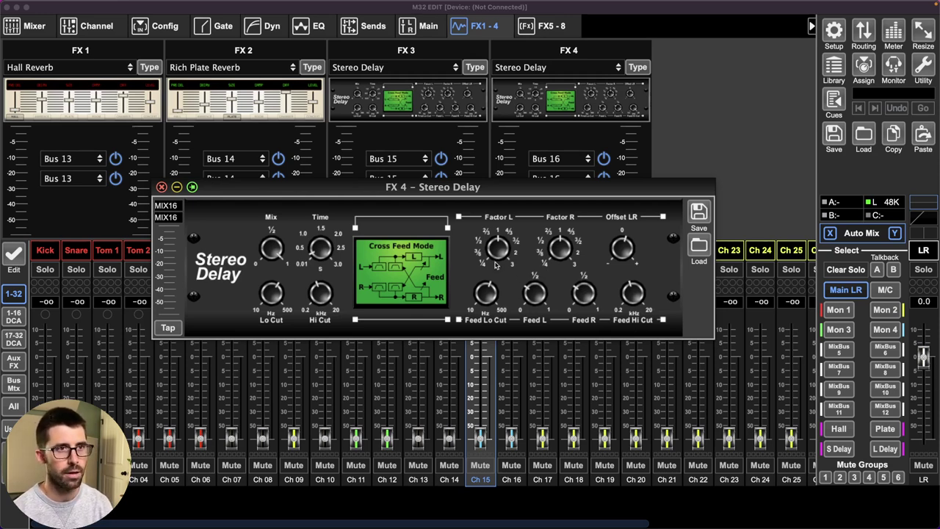
# Set the FX 4 delay's Factor R to 4/3 and right-channel feedback to 46 %
pyautogui.moveTo(503, 252)
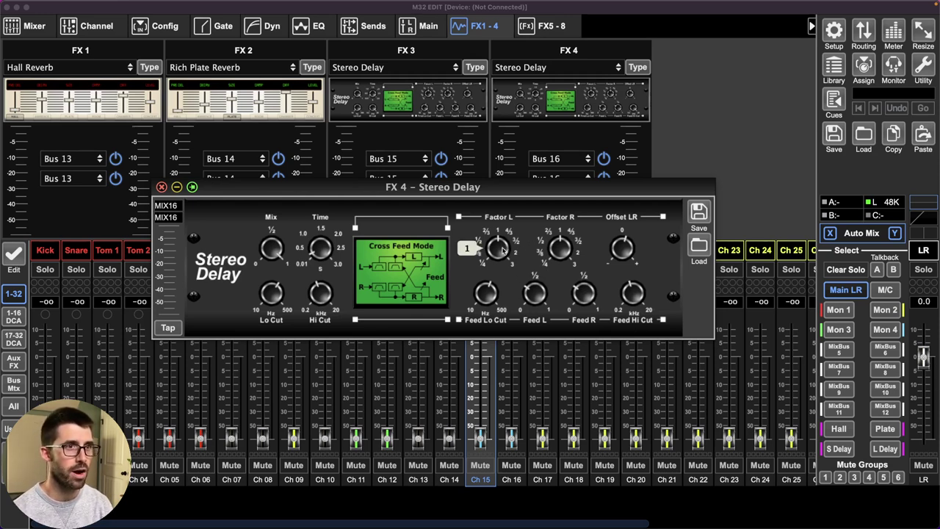
pyautogui.scroll(1, 556, 245)
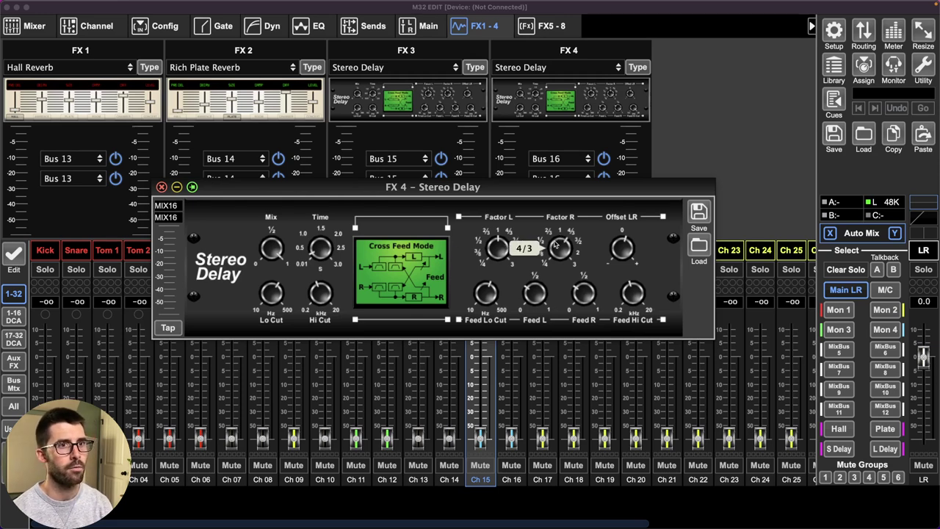
pyautogui.moveTo(535, 295)
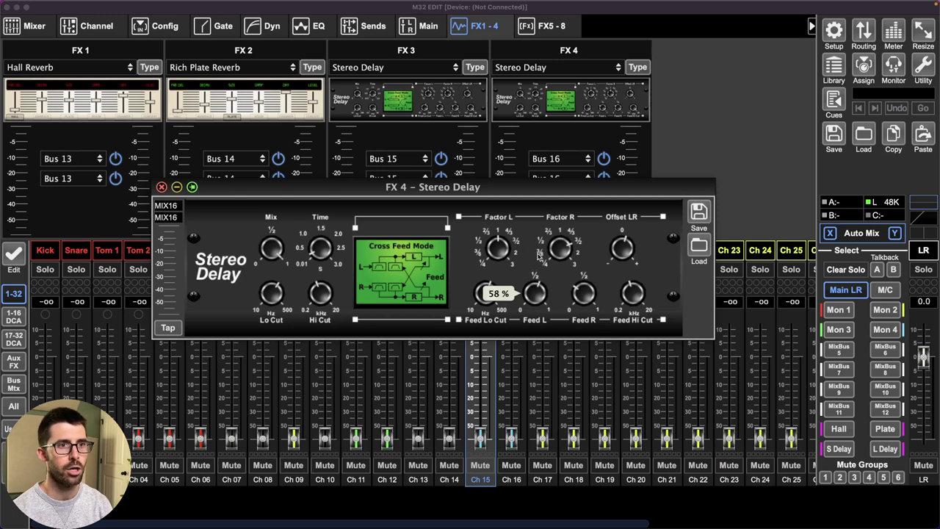
pyautogui.moveTo(578, 294)
pyautogui.moveTo(578, 294); pyautogui.dragTo(586, 266)
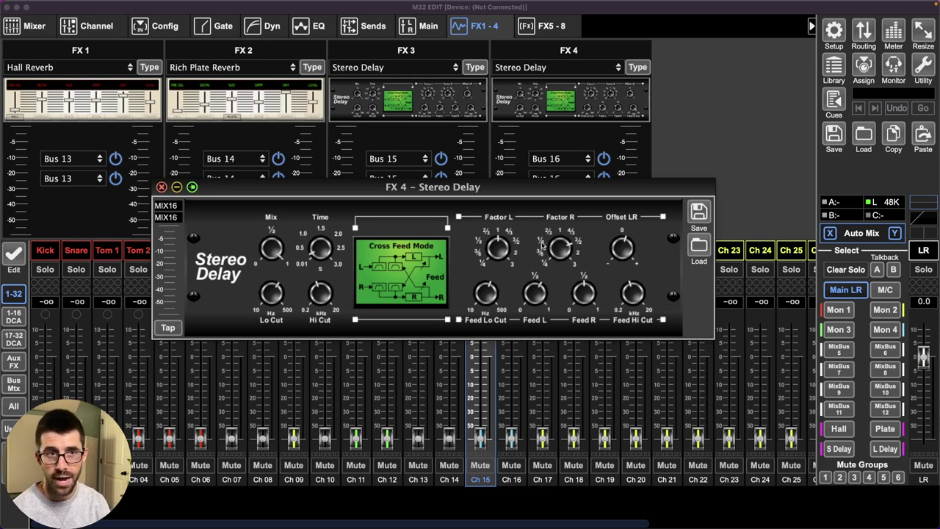
pyautogui.moveTo(584, 297); pyautogui.dragTo(585, 309)
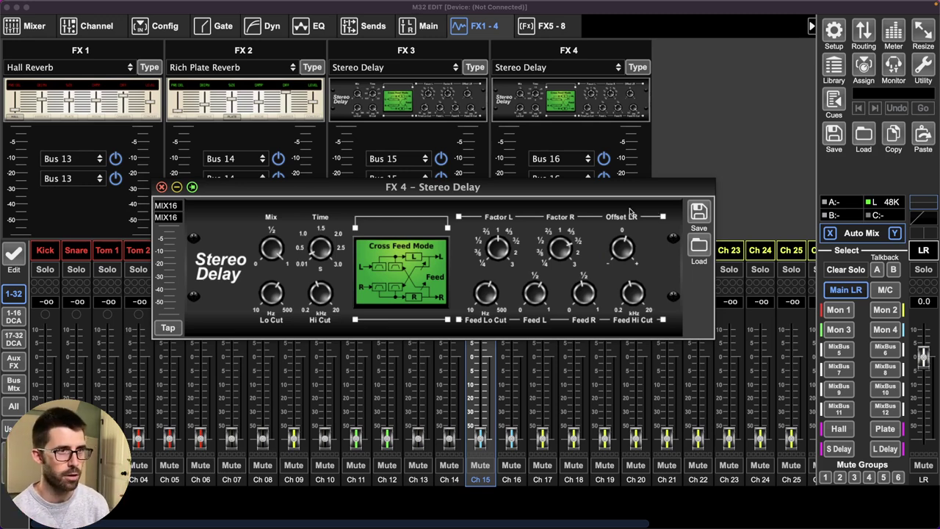
pyautogui.click(161, 187)
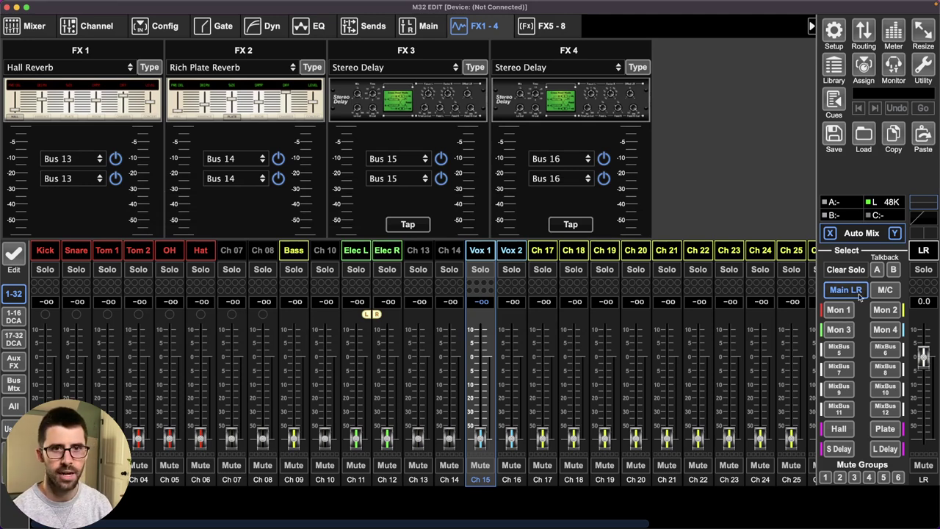
# Send Vox 1 and Vox 2 to the Hall bus at 0 dB
pyautogui.click(840, 429)
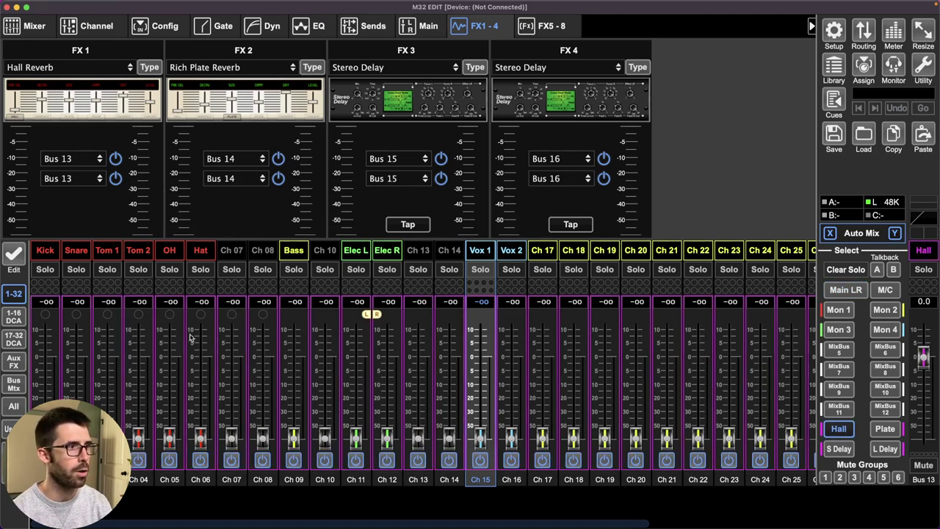
pyautogui.doubleClick(482, 301)
pyautogui.write('0')
pyautogui.press('Return')
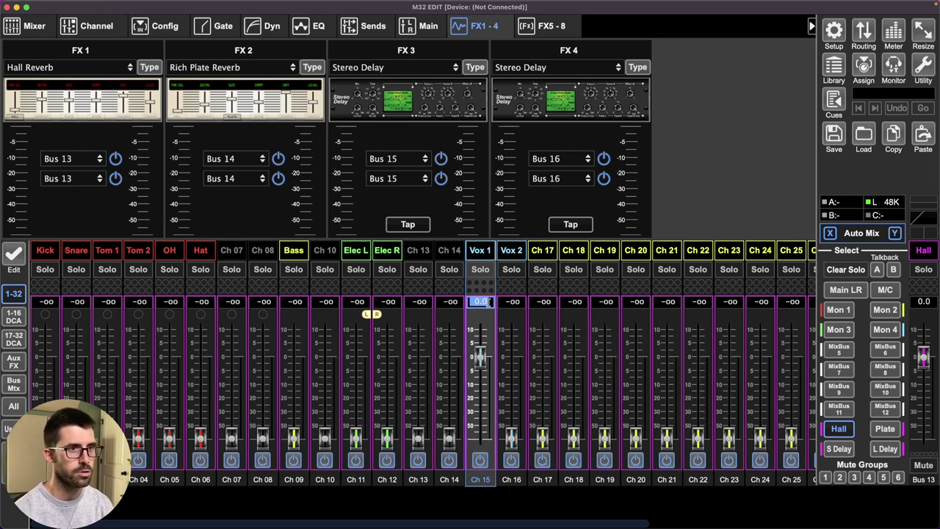
pyautogui.doubleClick(512, 302)
pyautogui.write('0')
pyautogui.press('Return')
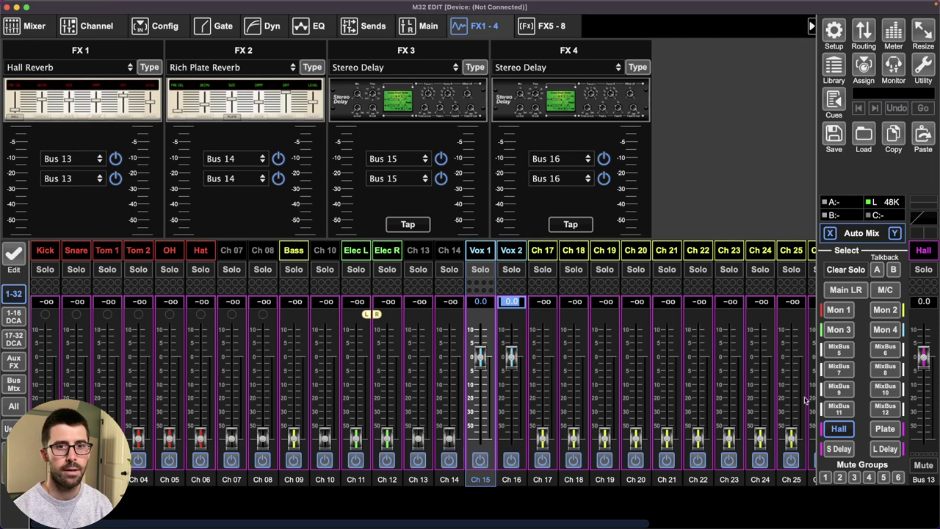
# Send Vox 1 and Vox 2 to the Plate bus at 0 dB
pyautogui.click(885, 432)
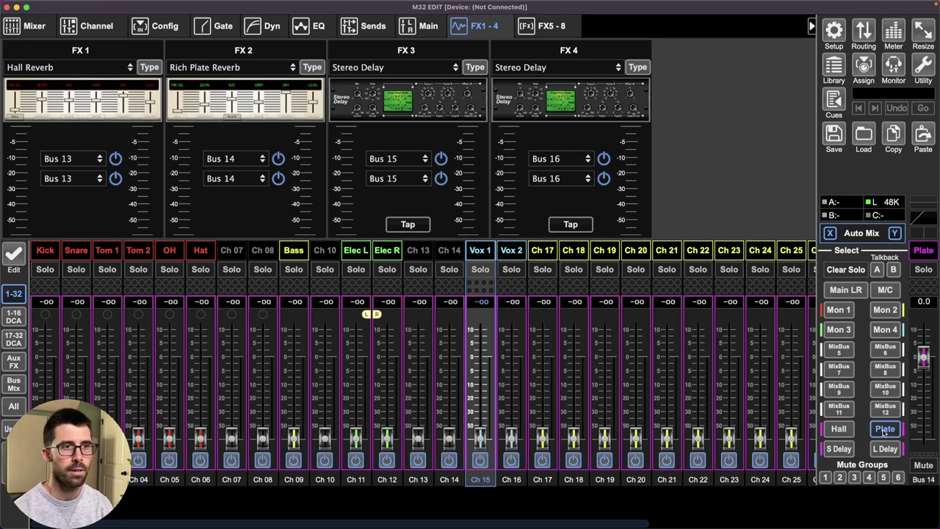
pyautogui.doubleClick(479, 301)
pyautogui.write('0')
pyautogui.press('Return')
pyautogui.doubleClick(517, 301)
pyautogui.write('0')
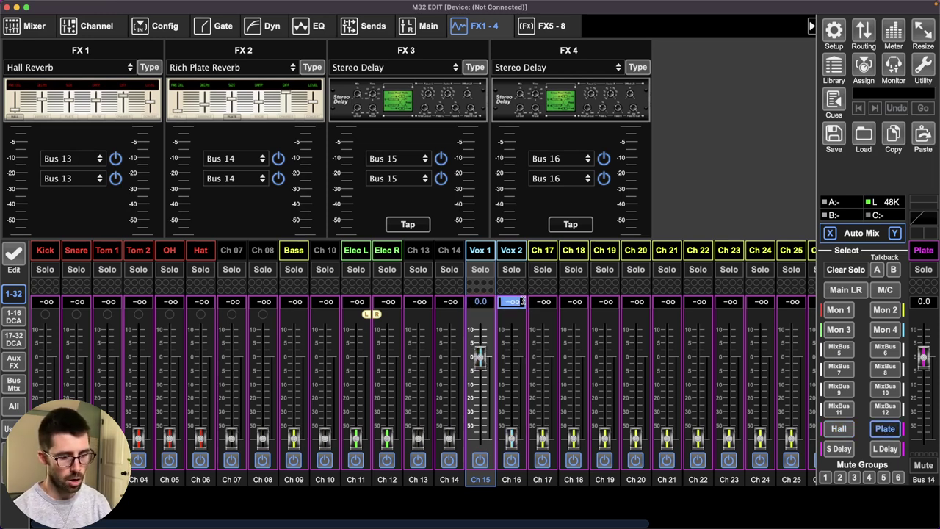
pyautogui.press('Return')
# Send Kick, Snare, Tom 1 and Tom 2 to Plate at 0 dB
pyautogui.doubleClick(47, 301)
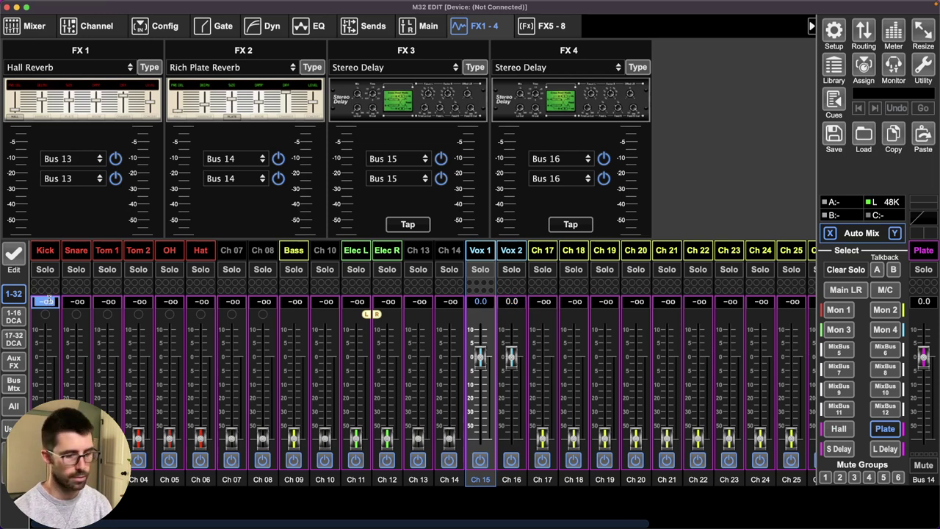
pyautogui.write('0')
pyautogui.press('Return')
pyautogui.doubleClick(85, 305)
pyautogui.write('0')
pyautogui.press('Return')
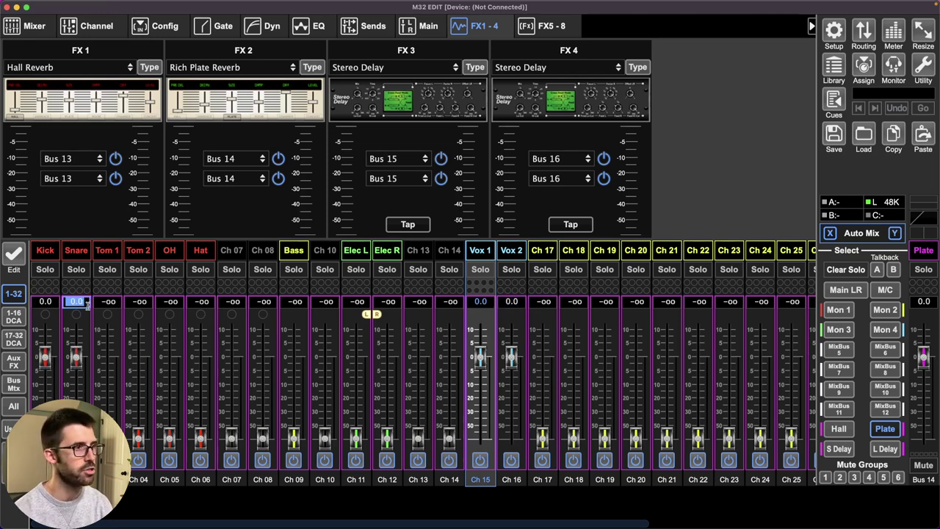
pyautogui.doubleClick(109, 303)
pyautogui.write('0')
pyautogui.press('Return')
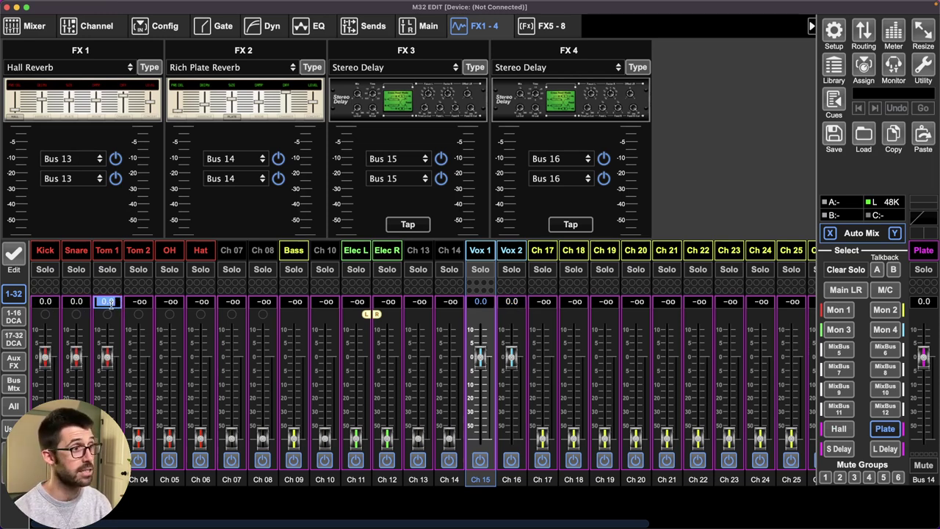
pyautogui.doubleClick(148, 302)
pyautogui.write('0')
pyautogui.press('Return')
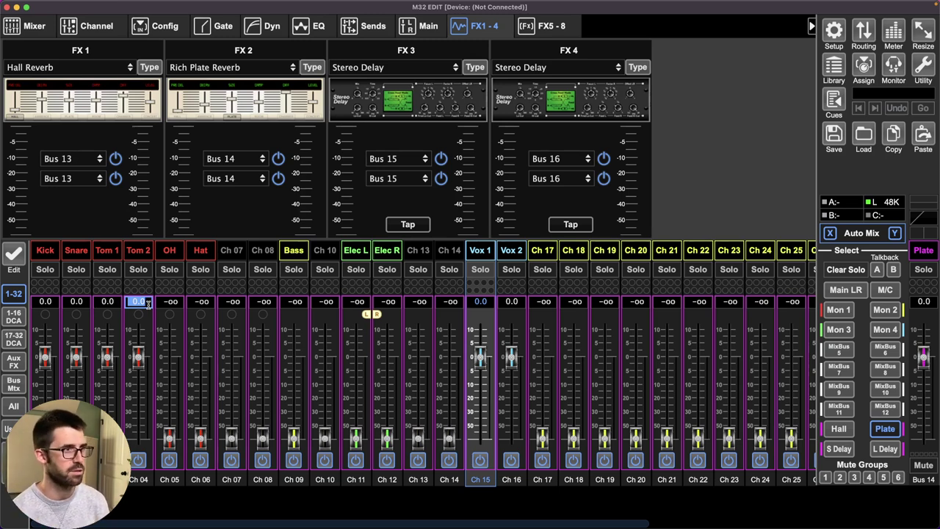
# Send OH and Hat to the Plate bus at −15 dB
pyautogui.moveTo(170, 438); pyautogui.dragTo(170, 376)
pyautogui.click(167, 297)
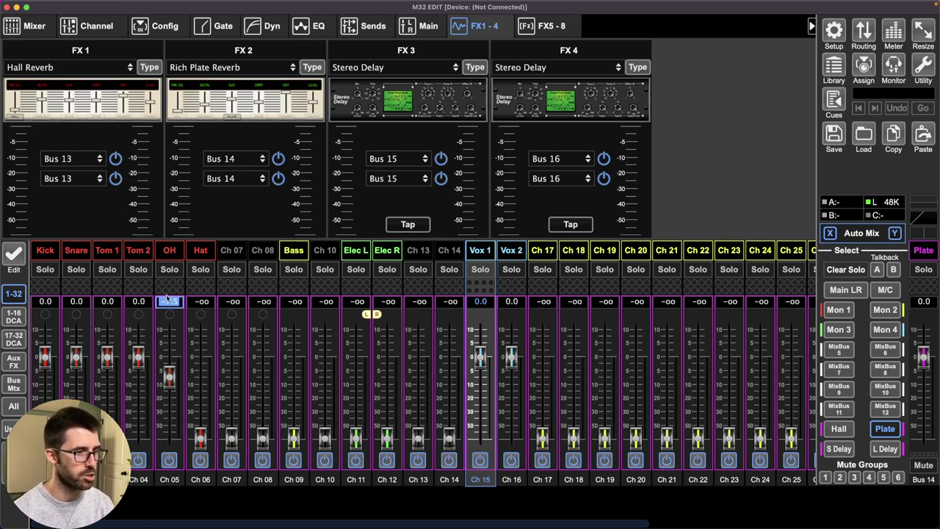
pyautogui.write('-15')
pyautogui.press('Return')
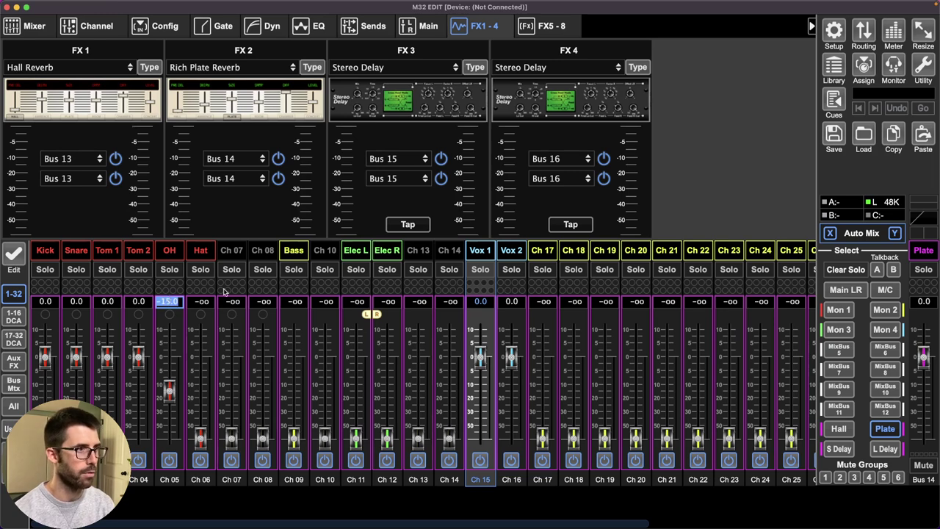
pyautogui.click(206, 301)
pyautogui.write('-15')
pyautogui.press('Return')
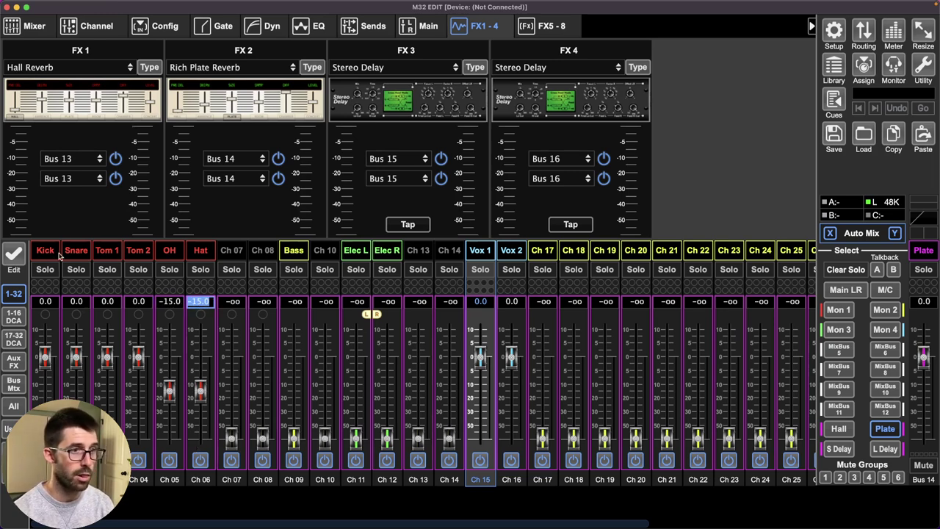
# Send Vox 1 and Vox 2 to the S Delay bus at 0 dB
pyautogui.click(839, 448)
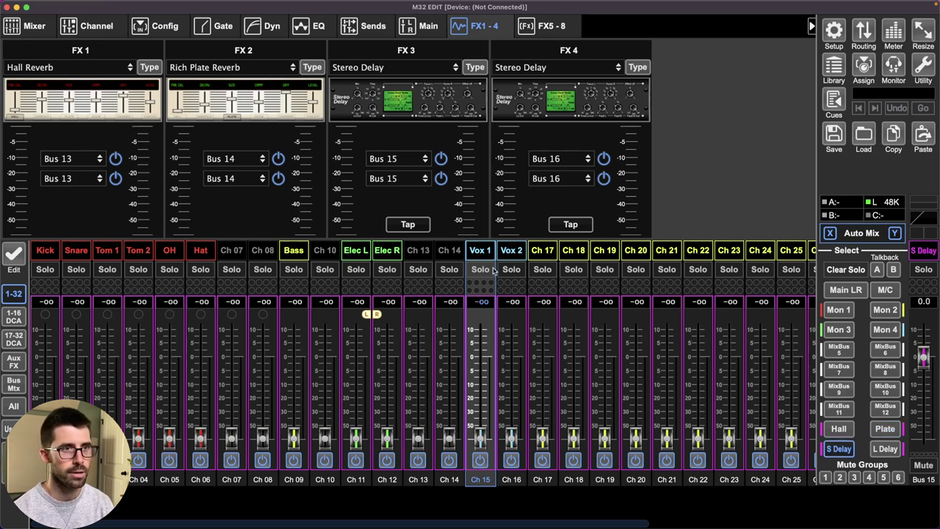
pyautogui.click(481, 301)
pyautogui.write('0')
pyautogui.press('Return')
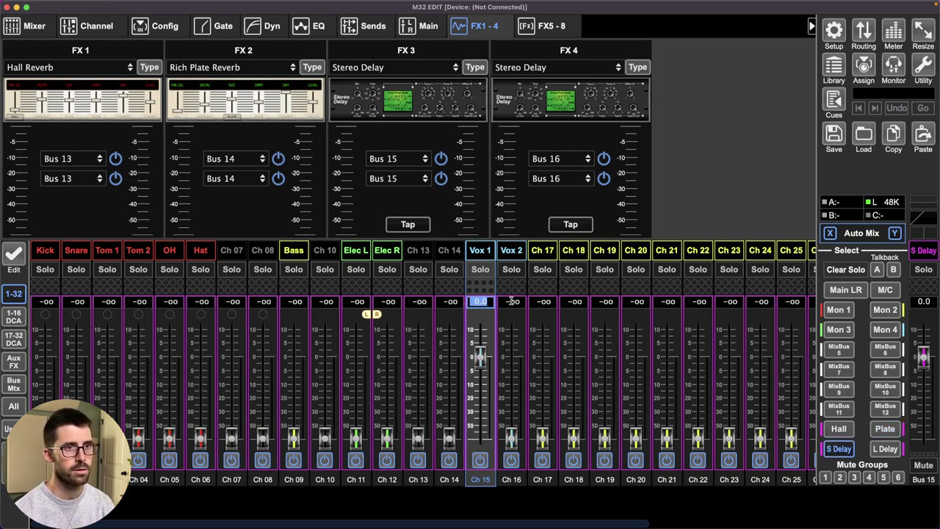
pyautogui.click(513, 301)
pyautogui.write('0')
pyautogui.press('Return')
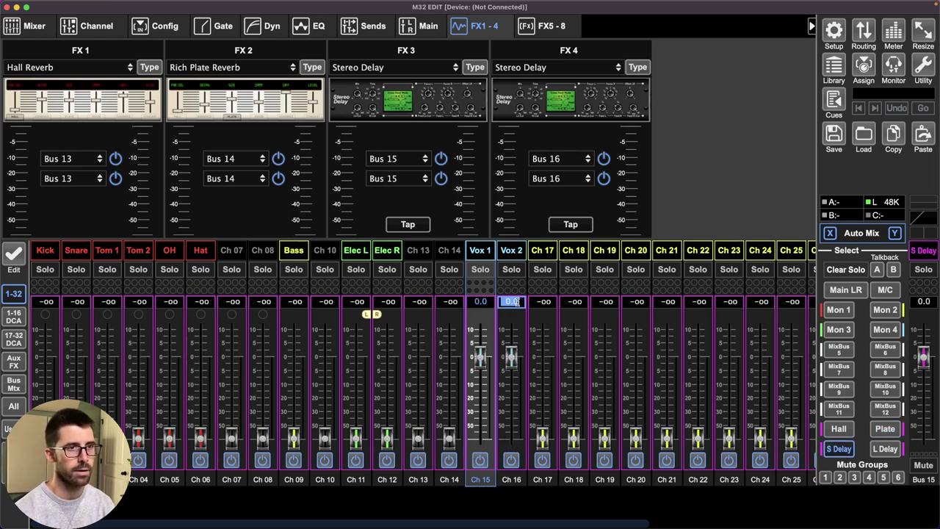
# Send Vox 1 and Vox 2 to the L Delay bus at 0 dB
pyautogui.click(882, 449)
pyautogui.click(480, 301)
pyautogui.write('0')
pyautogui.press('Return')
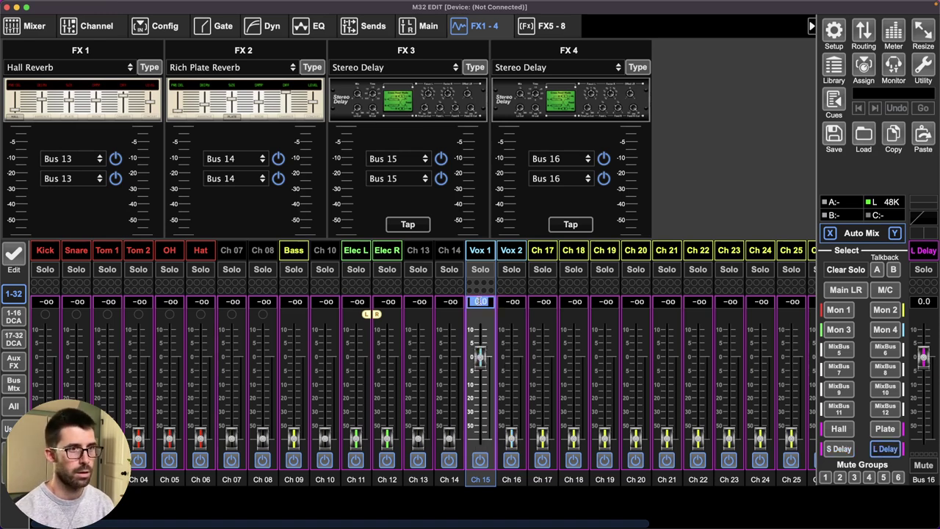
pyautogui.click(512, 301)
pyautogui.write('0')
pyautogui.press('Return')
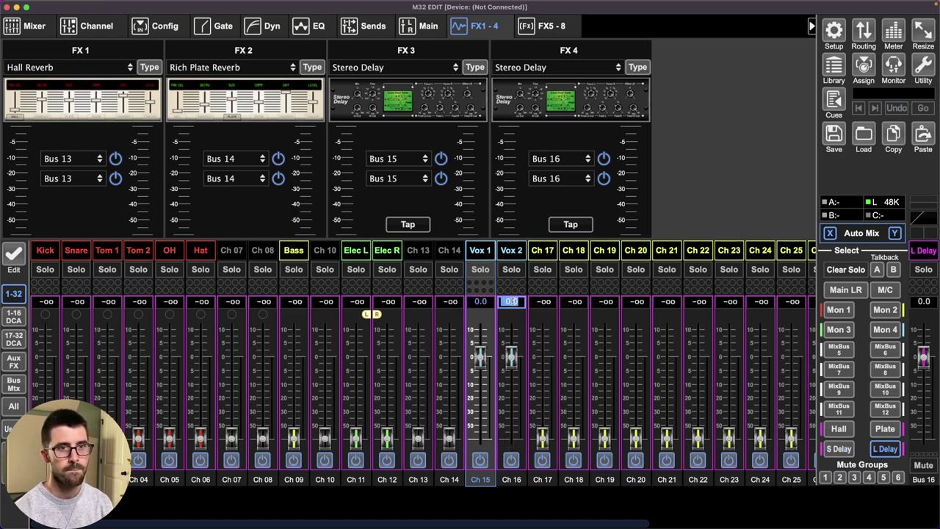
# Route the L Dly L/R FX returns into the Plate bus at 0 dB
pyautogui.click(13, 361)
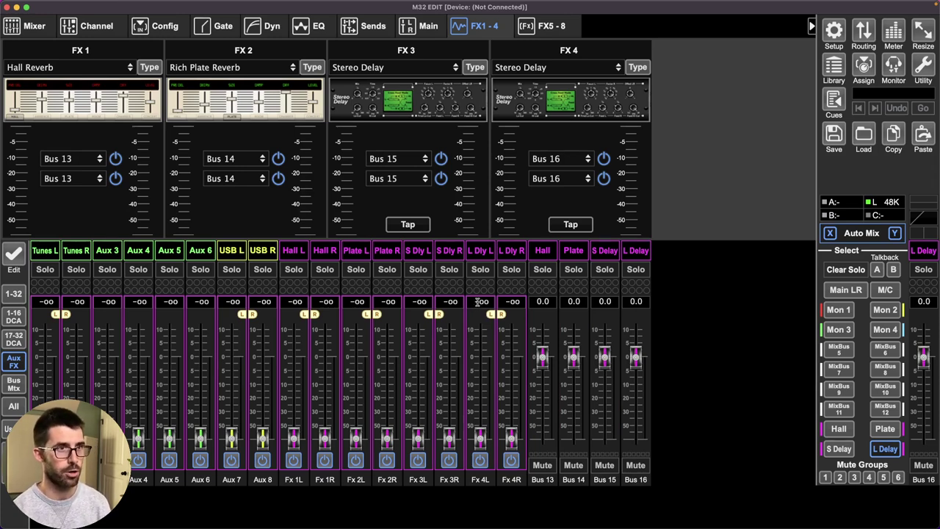
pyautogui.click(886, 432)
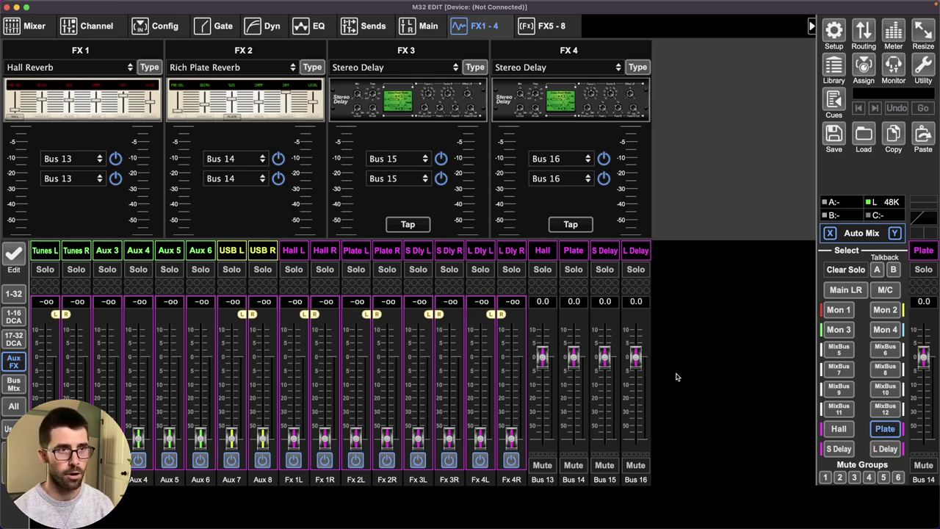
pyautogui.click(482, 302)
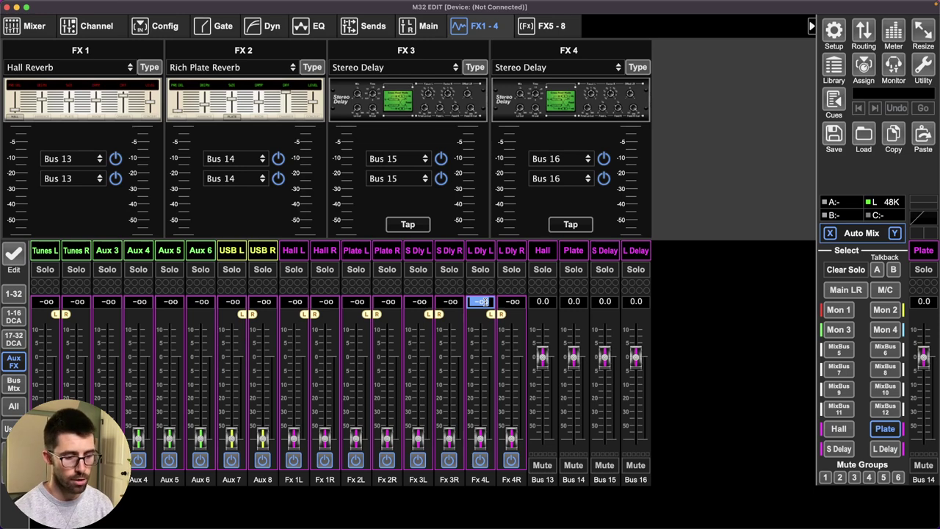
pyautogui.write('0')
pyautogui.press('Return')
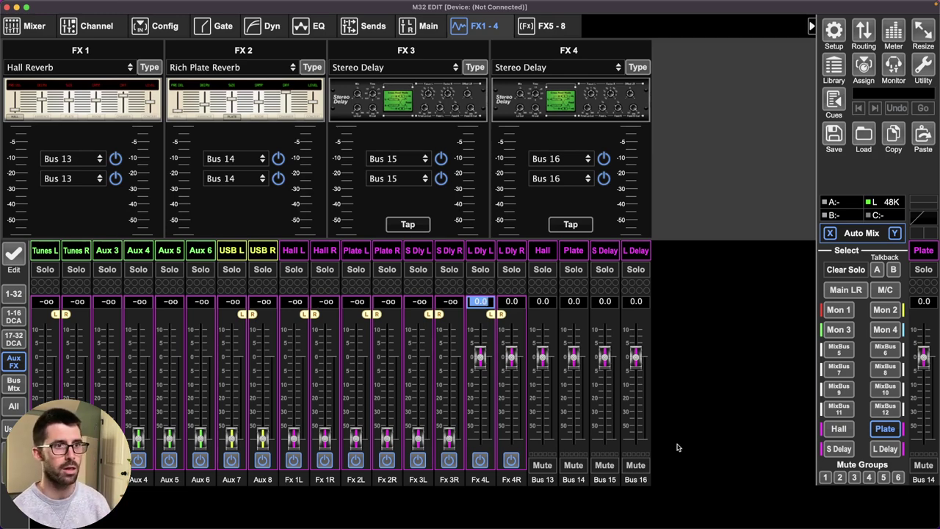
pyautogui.click(13, 294)
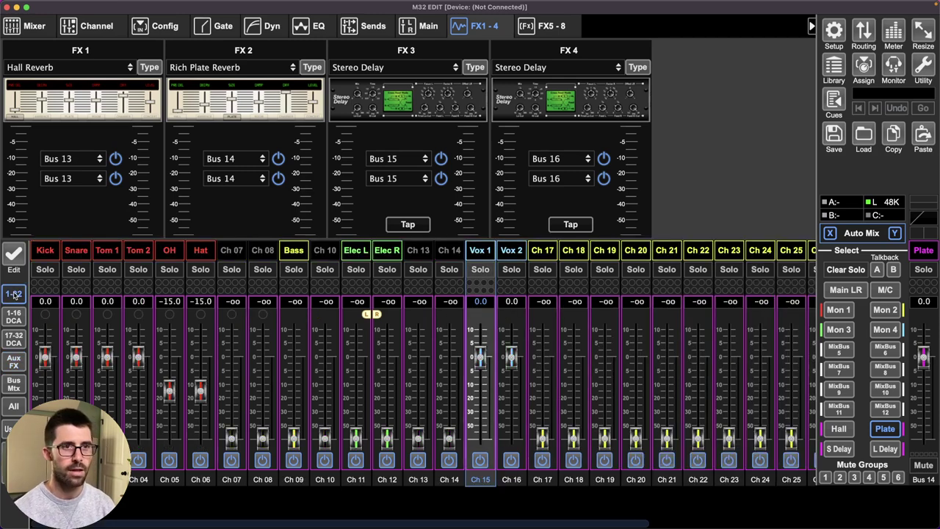
# Go back to the Main LR mix and display channels 17–32 with DCAs 1–8
pyautogui.click(877, 291)
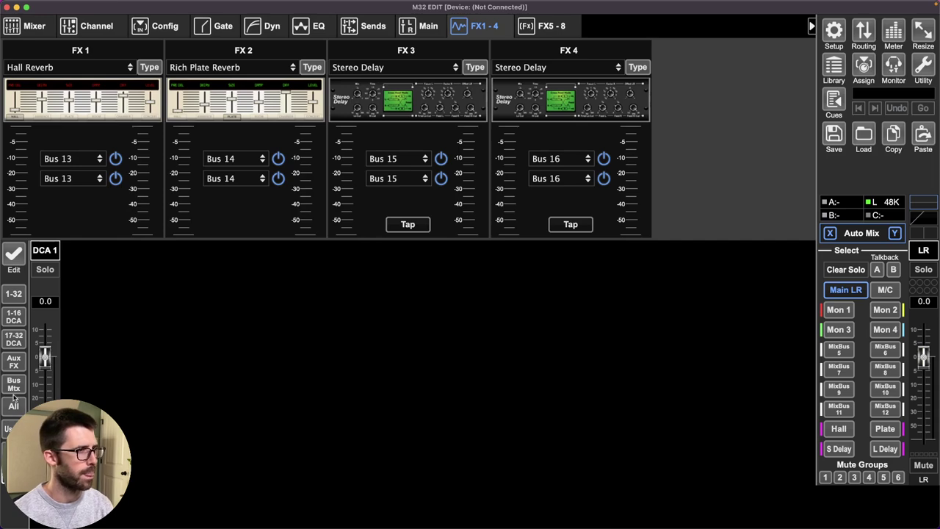
pyautogui.click(15, 339)
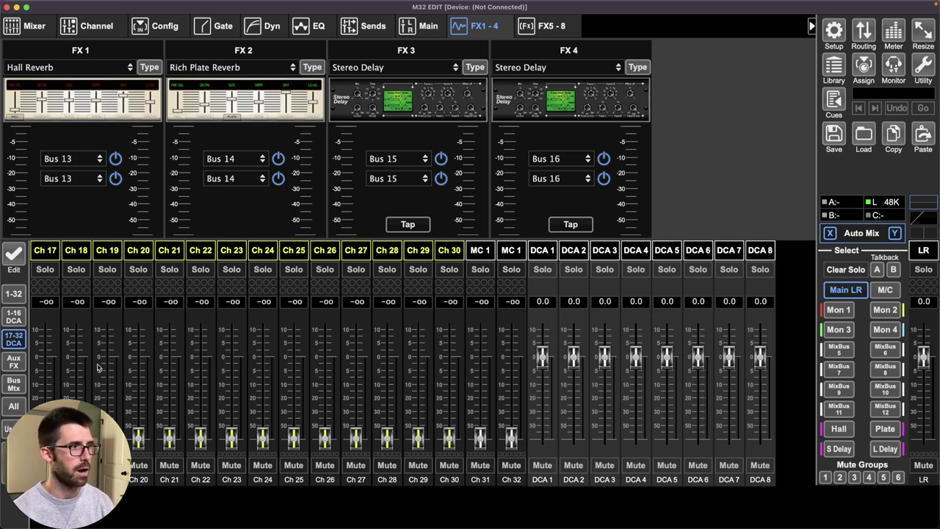
pyautogui.click(15, 360)
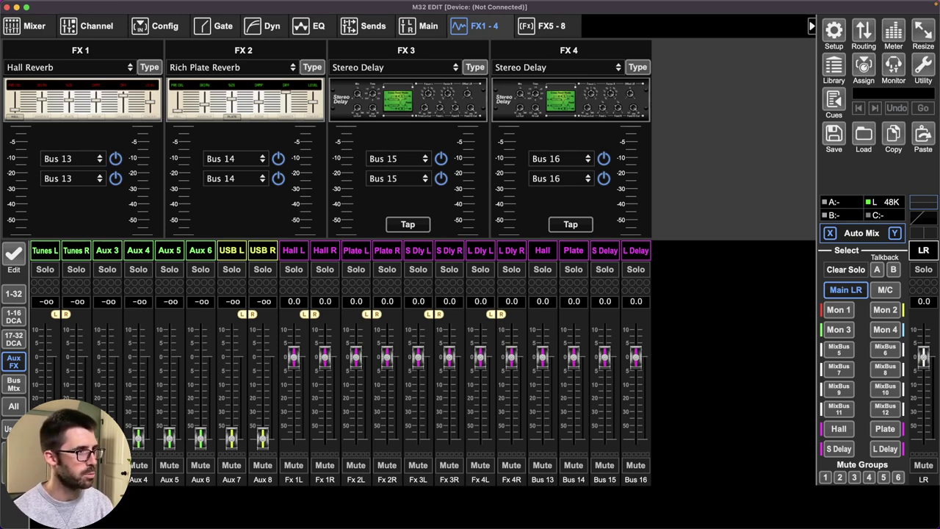
pyautogui.click(13, 338)
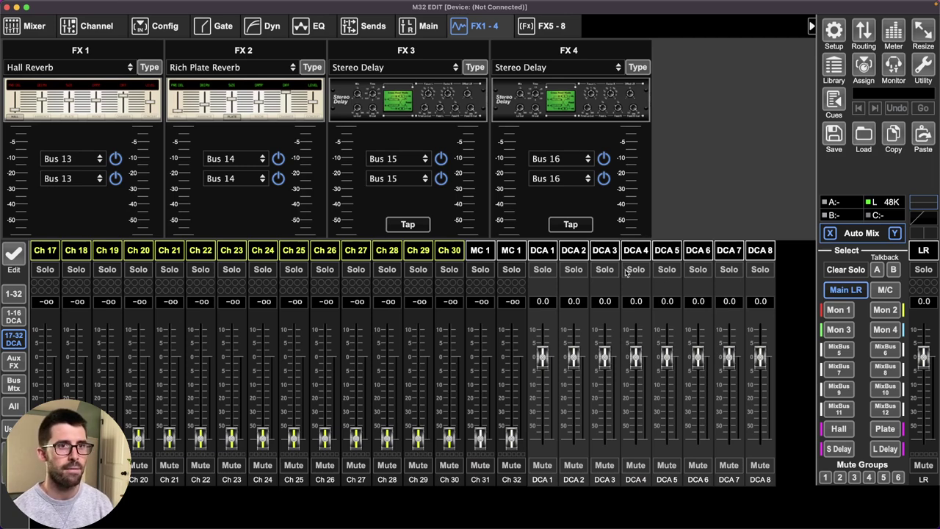
# Name DCAs 5–8 Hall, Plate, S Dly and L Dly
pyautogui.doubleClick(668, 252)
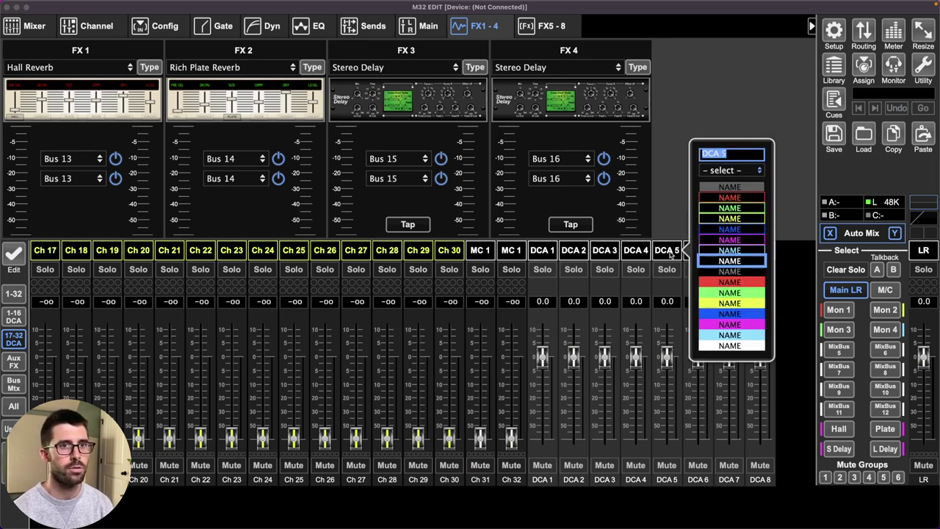
pyautogui.write('Hall')
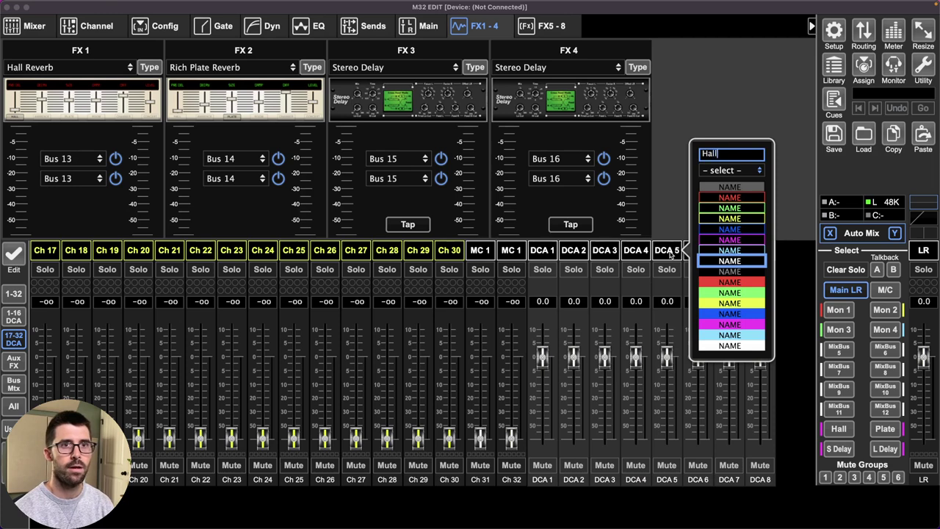
pyautogui.press('Return')
pyautogui.doubleClick(698, 252)
pyautogui.write('Plate')
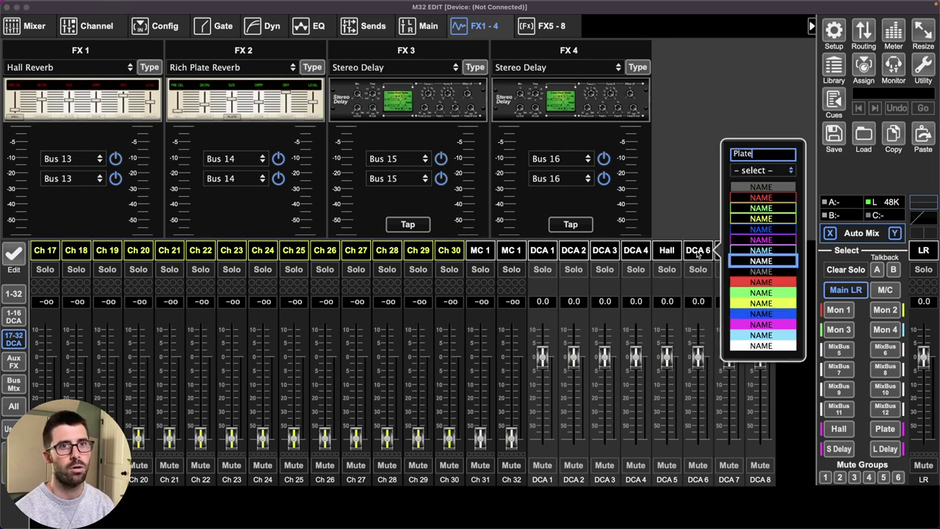
pyautogui.press('Return')
pyautogui.doubleClick(728, 252)
pyautogui.write('L')
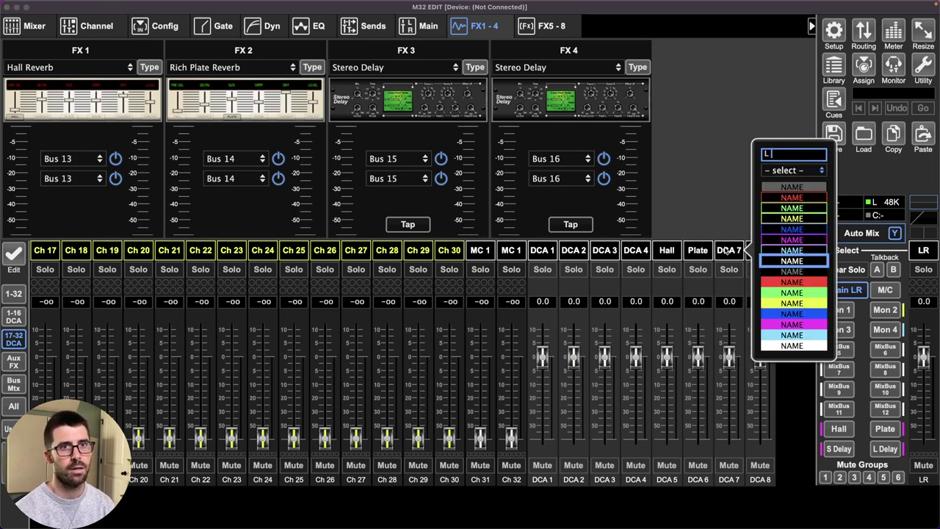
pyautogui.press('BackSpace')
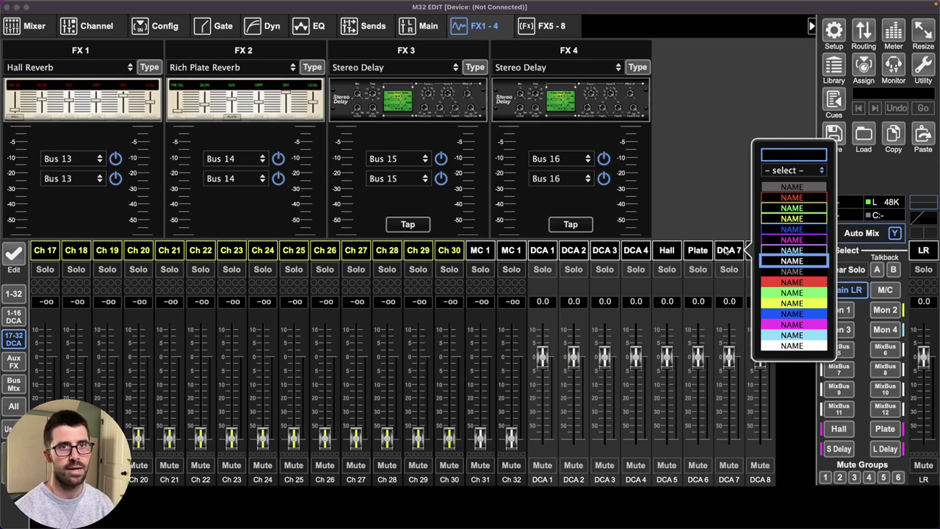
pyautogui.write('S Dly')
pyautogui.press('Return')
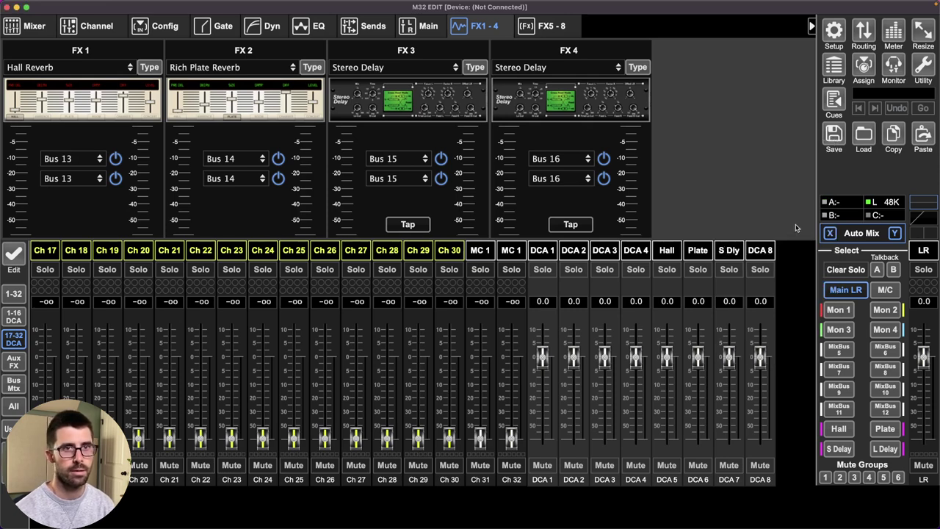
pyautogui.doubleClick(759, 253)
pyautogui.write('L Dly')
pyautogui.press('Return')
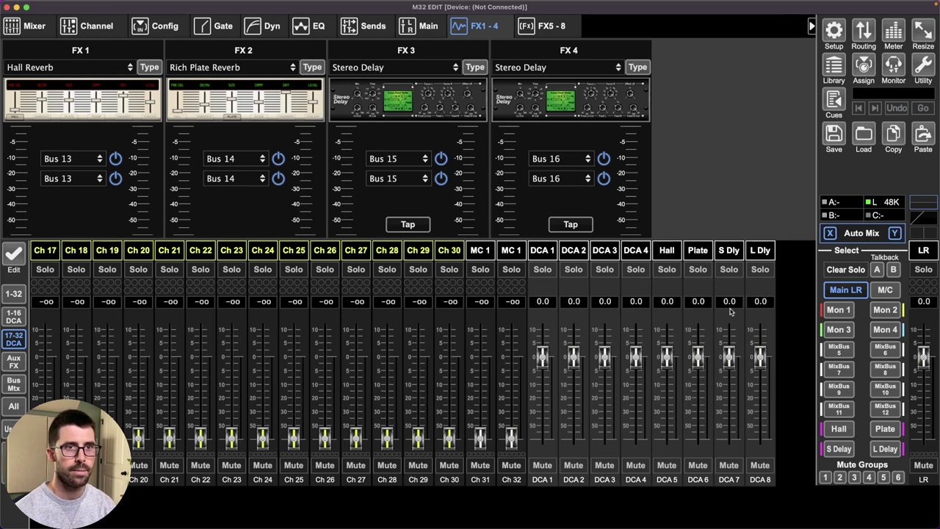
# Colour the Hall, Plate, S Dly and L Dly DCAs magenta
pyautogui.doubleClick(662, 250)
pyautogui.click(746, 240)
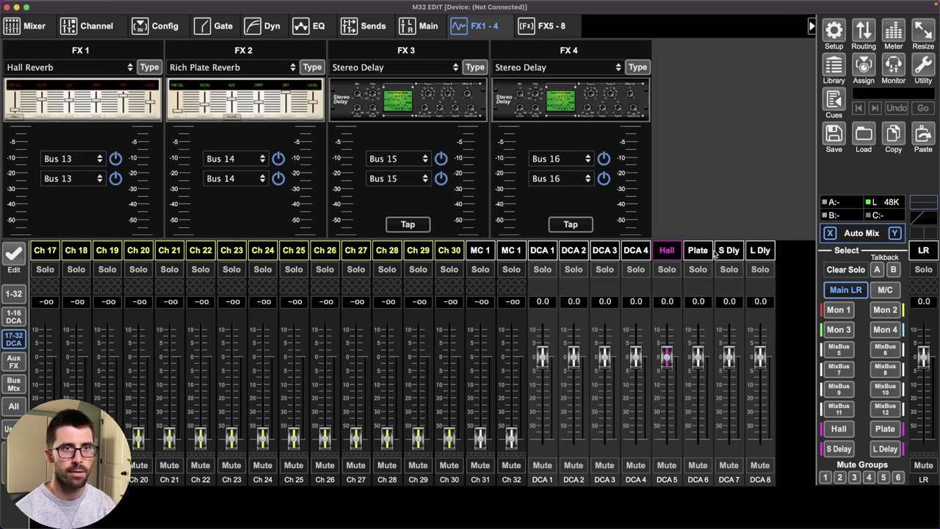
pyautogui.doubleClick(706, 252)
pyautogui.click(736, 241)
pyautogui.doubleClick(736, 255)
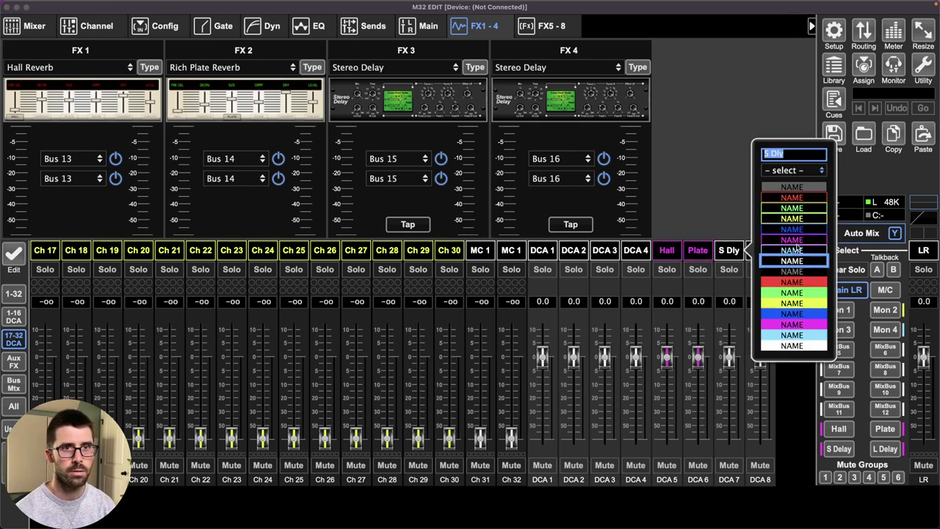
pyautogui.click(797, 242)
pyautogui.doubleClick(766, 255)
pyautogui.click(815, 241)
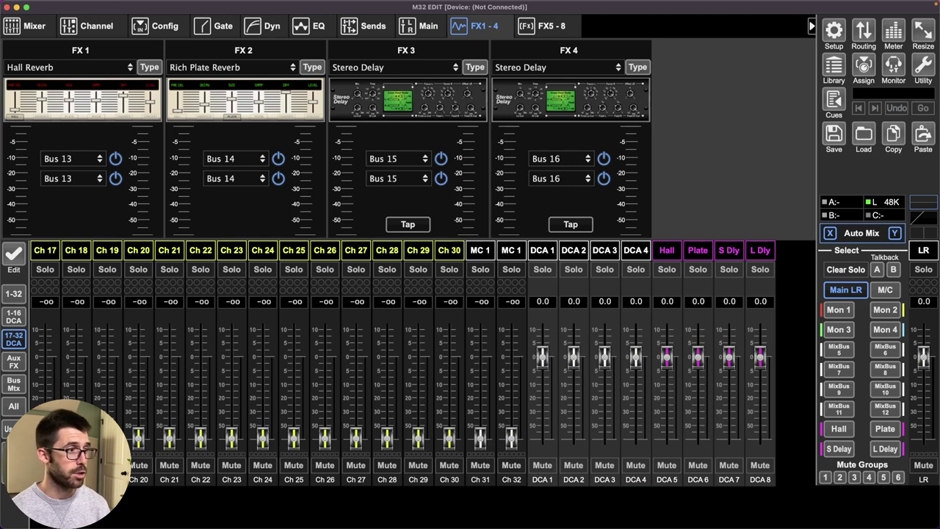
# Assign the Hall, Plate, S Delay and L Delay buses to DCAs 5–8
pyautogui.click(13, 383)
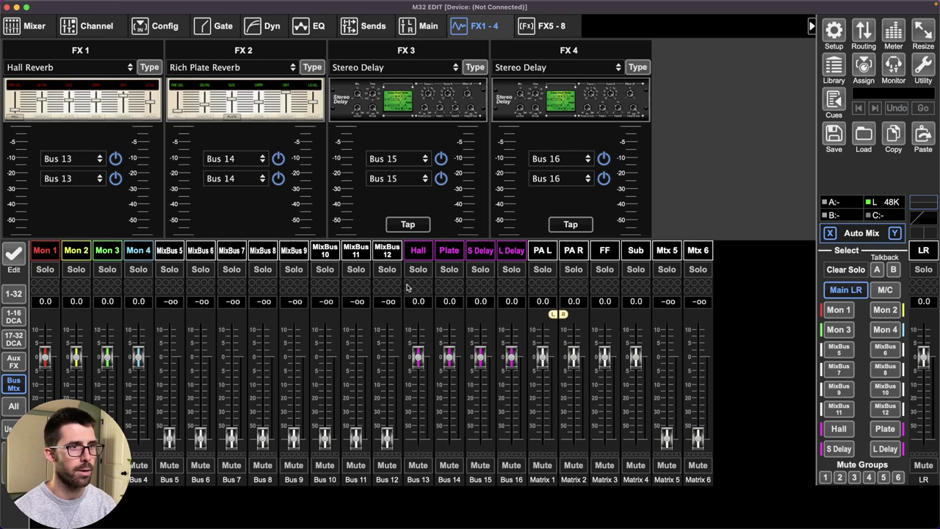
pyautogui.click(445, 283)
pyautogui.click(483, 283)
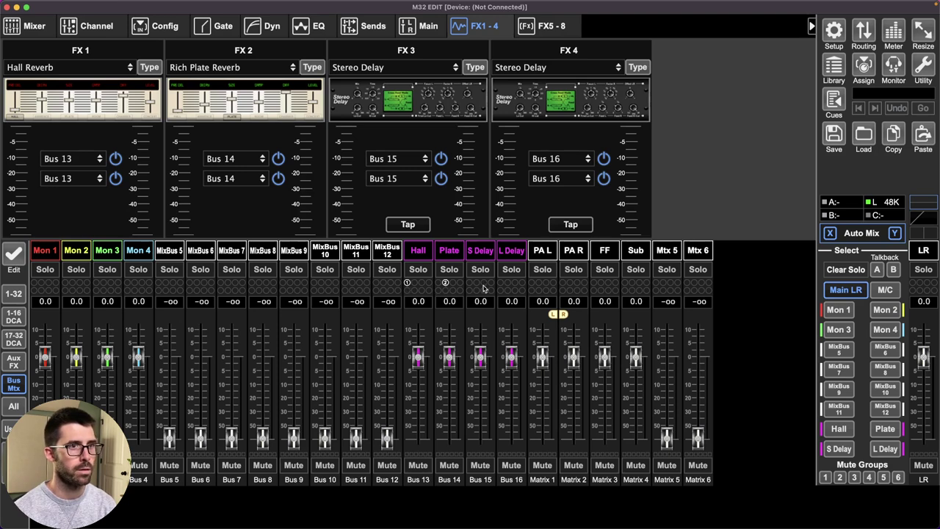
pyautogui.click(521, 284)
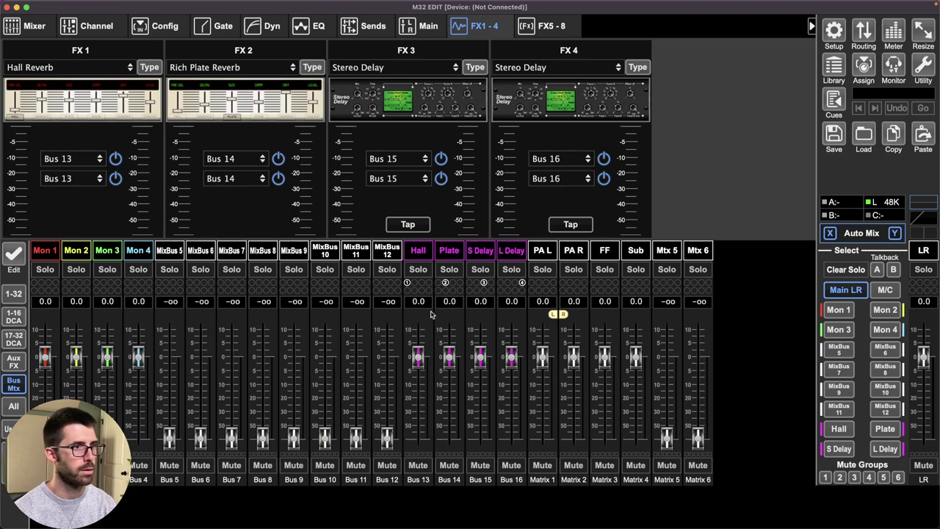
pyautogui.click(407, 290)
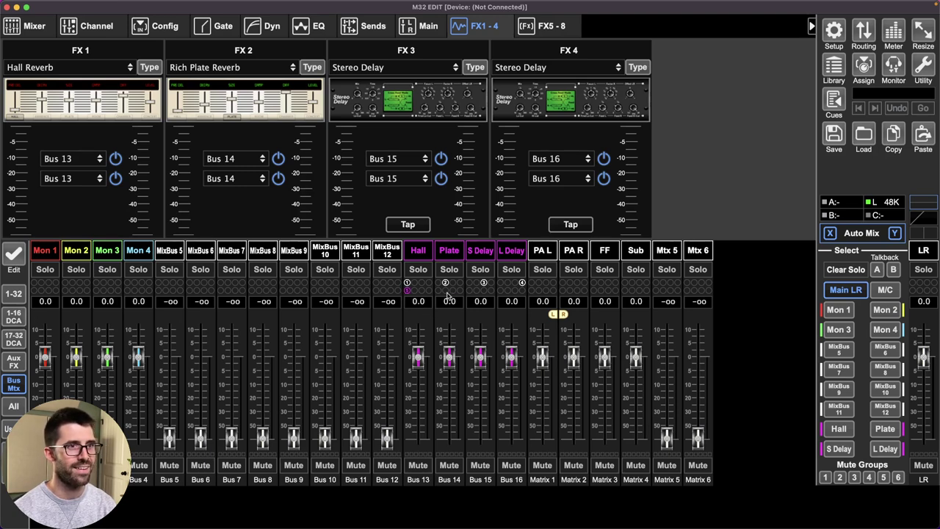
pyautogui.click(445, 290)
pyautogui.click(484, 291)
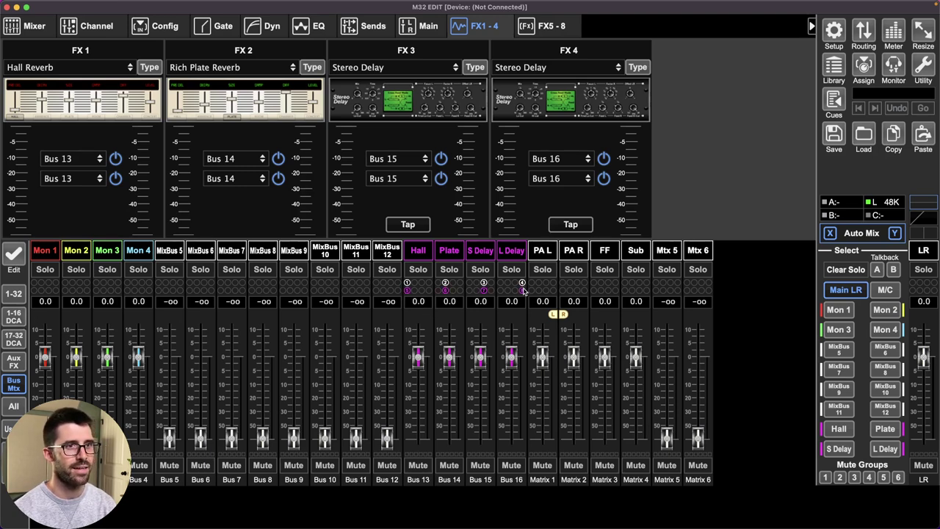
pyautogui.click(522, 290)
pyautogui.click(484, 283)
pyautogui.click(446, 283)
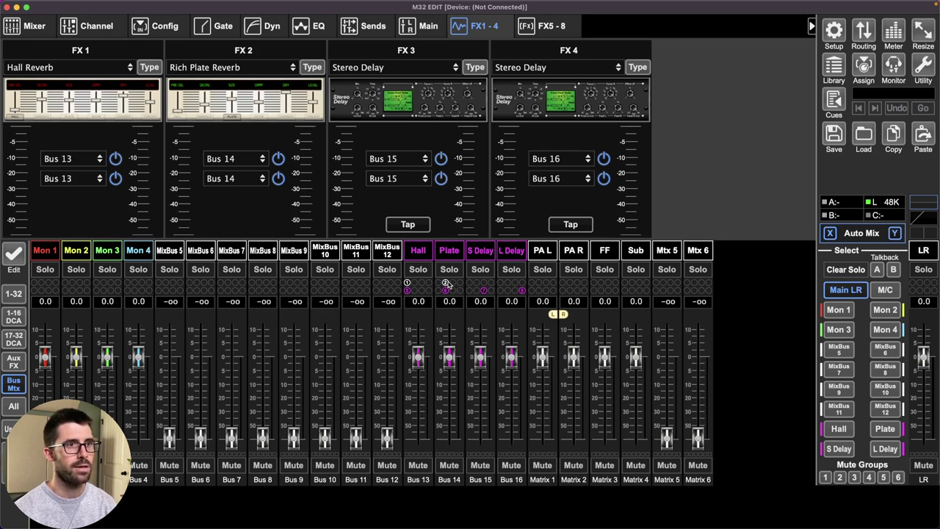
pyautogui.click(407, 283)
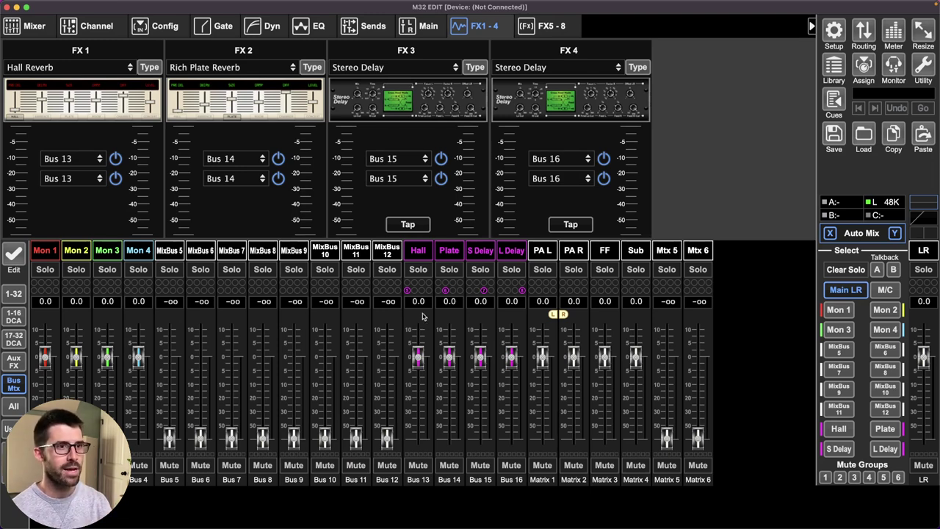
# Set the Hall, Plate, S Delay and L Delay bus levels to -15 dB
pyautogui.doubleClick(423, 302)
pyautogui.write('-15')
pyautogui.press('Return')
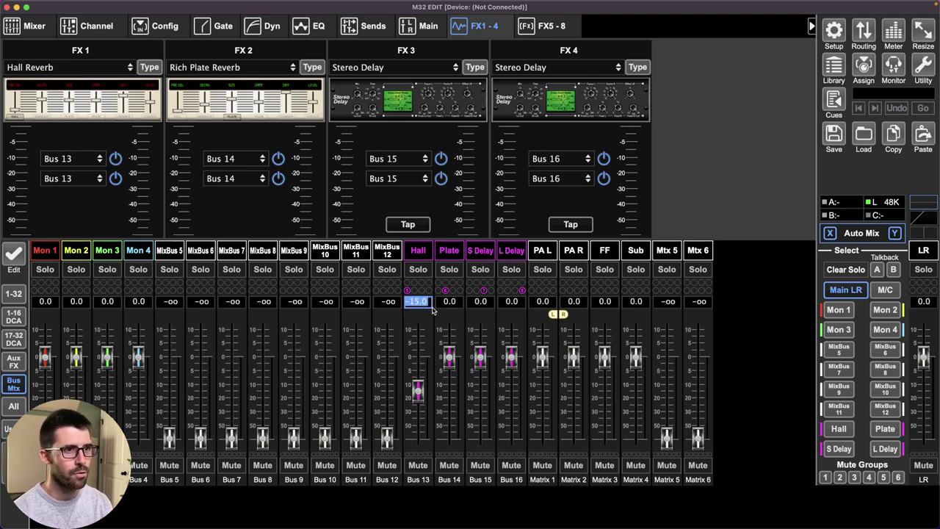
pyautogui.doubleClick(450, 302)
pyautogui.write('-15')
pyautogui.press('Return')
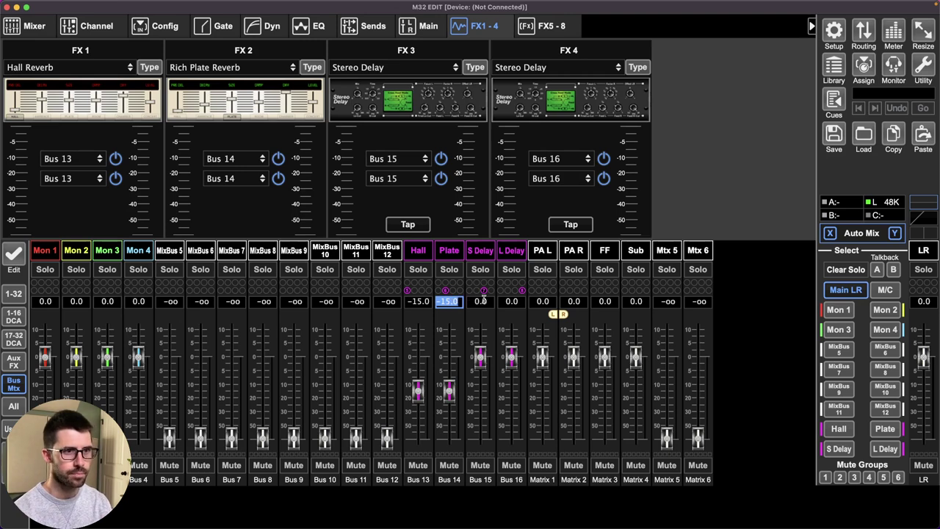
pyautogui.doubleClick(480, 302)
pyautogui.write('-15')
pyautogui.press('Return')
pyautogui.doubleClick(514, 301)
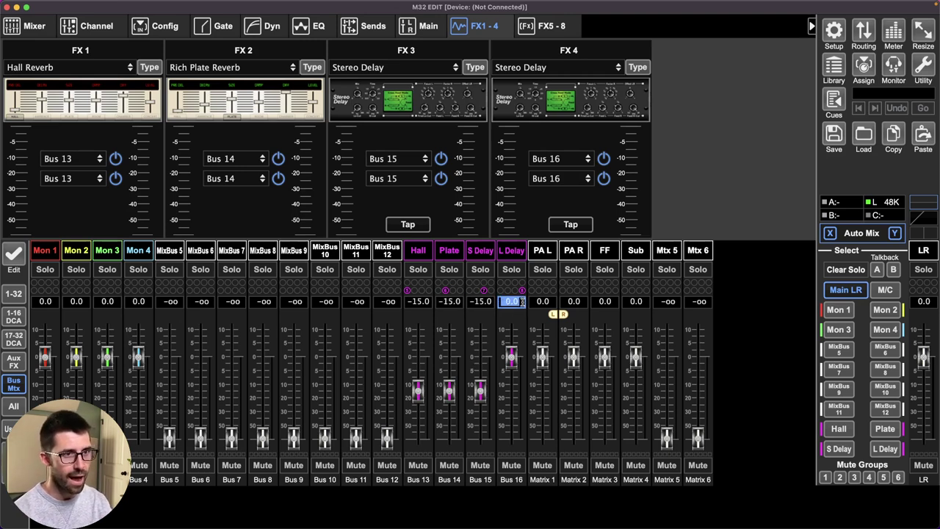
pyautogui.write('-15')
pyautogui.press('Return')
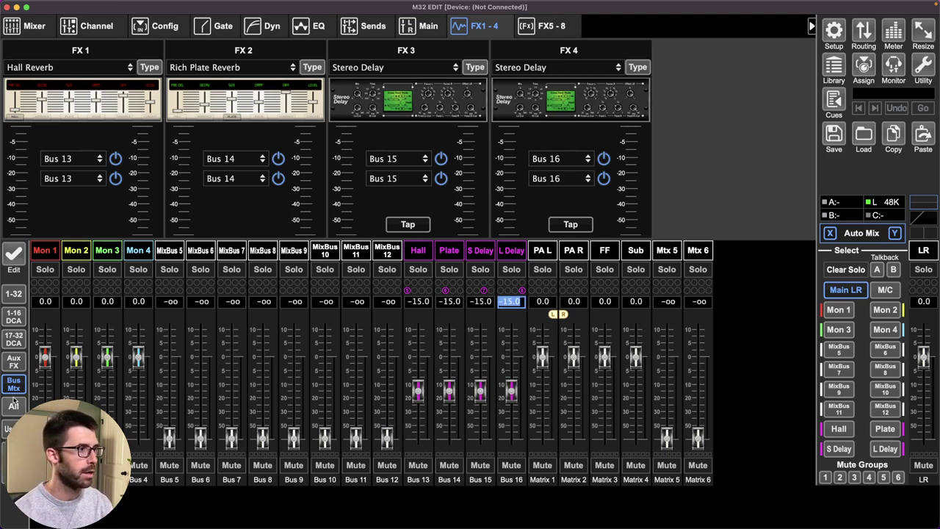
pyautogui.click(13, 339)
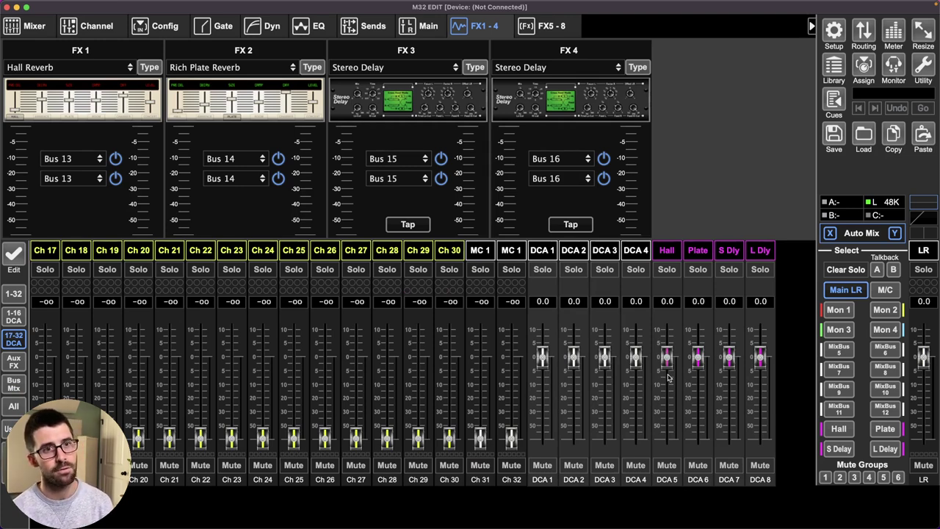
# Step through the fader layers, show all strips, and select the main LR bus
pyautogui.click(14, 383)
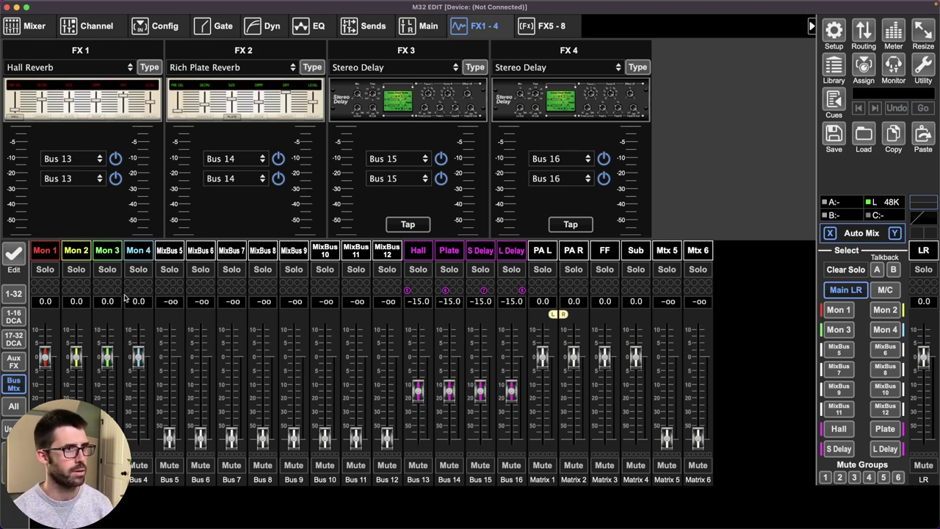
pyautogui.click(22, 295)
pyautogui.click(19, 359)
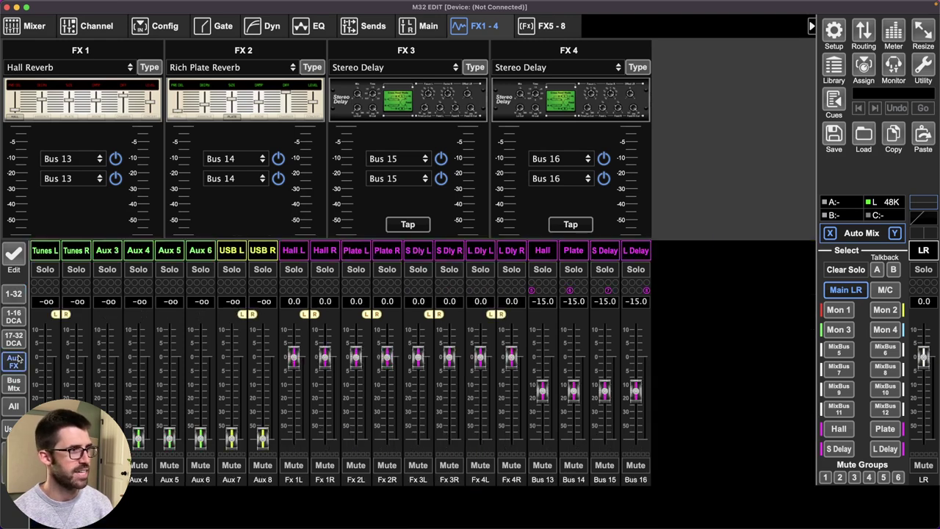
pyautogui.click(11, 386)
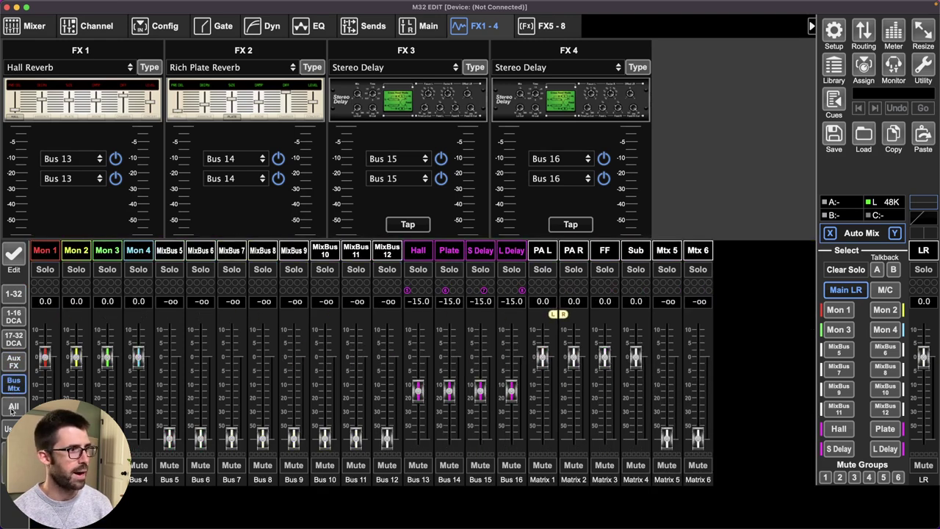
pyautogui.click(13, 406)
pyautogui.hscroll(10, 248, 335)
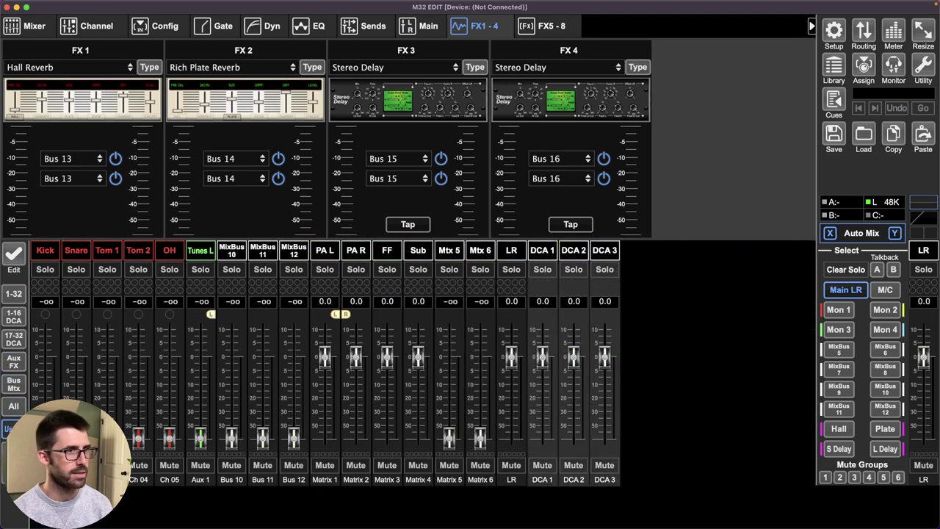
pyautogui.click(511, 251)
# Open the LR bus matrix sends and return the faders to channels 1–32
pyautogui.click(352, 26)
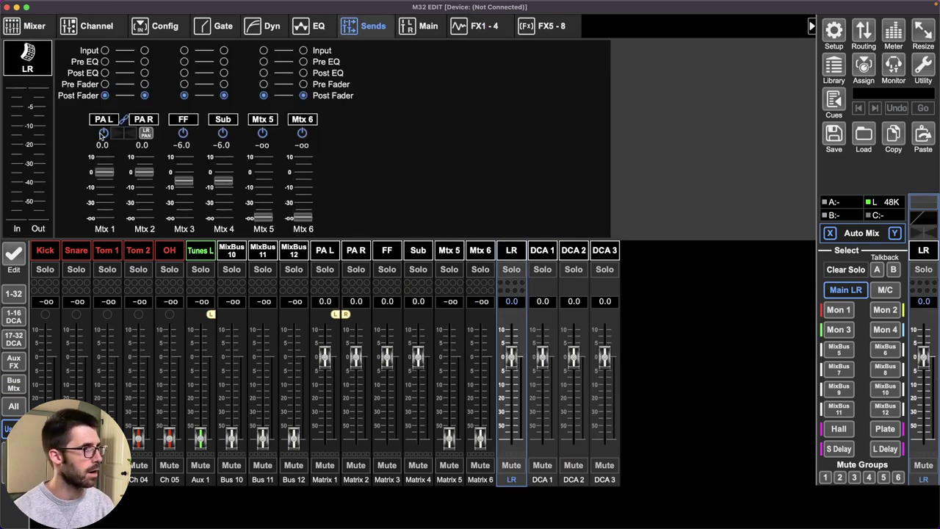
pyautogui.click(11, 297)
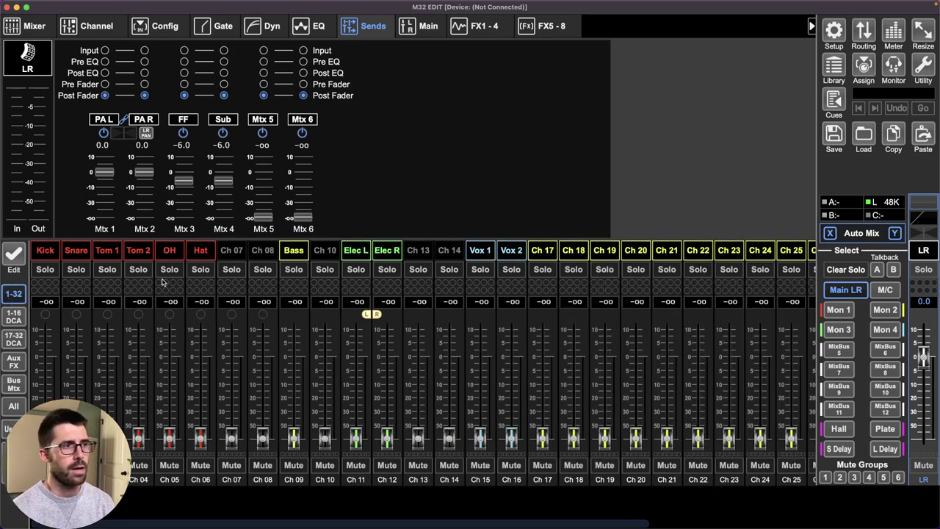
pyautogui.click(14, 317)
pyautogui.click(15, 340)
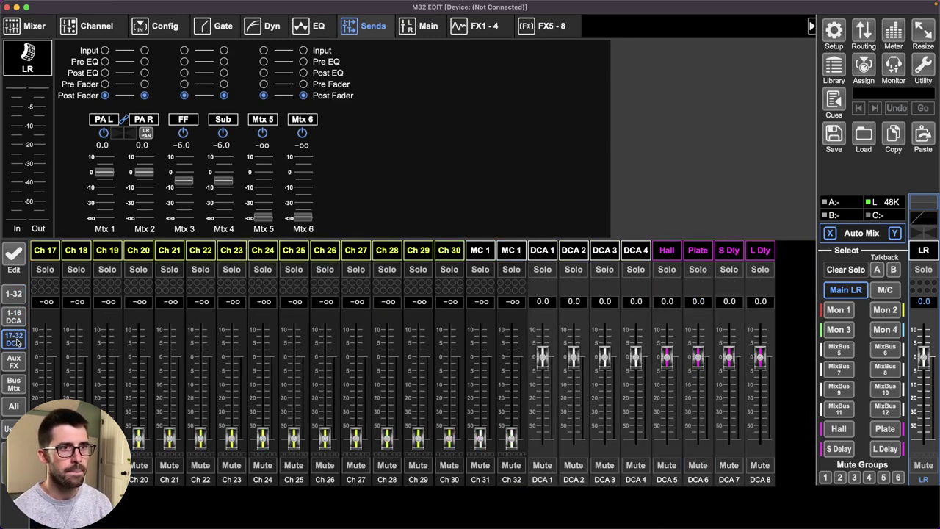
pyautogui.click(15, 294)
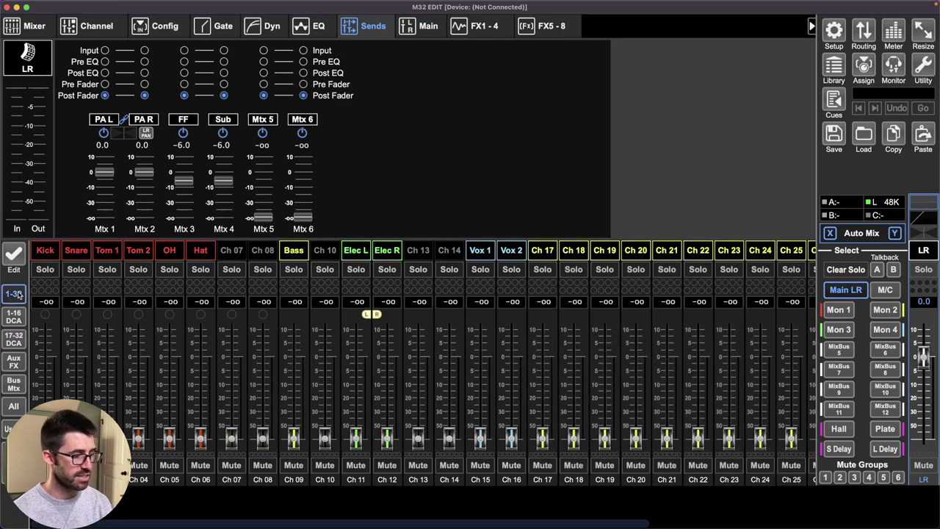